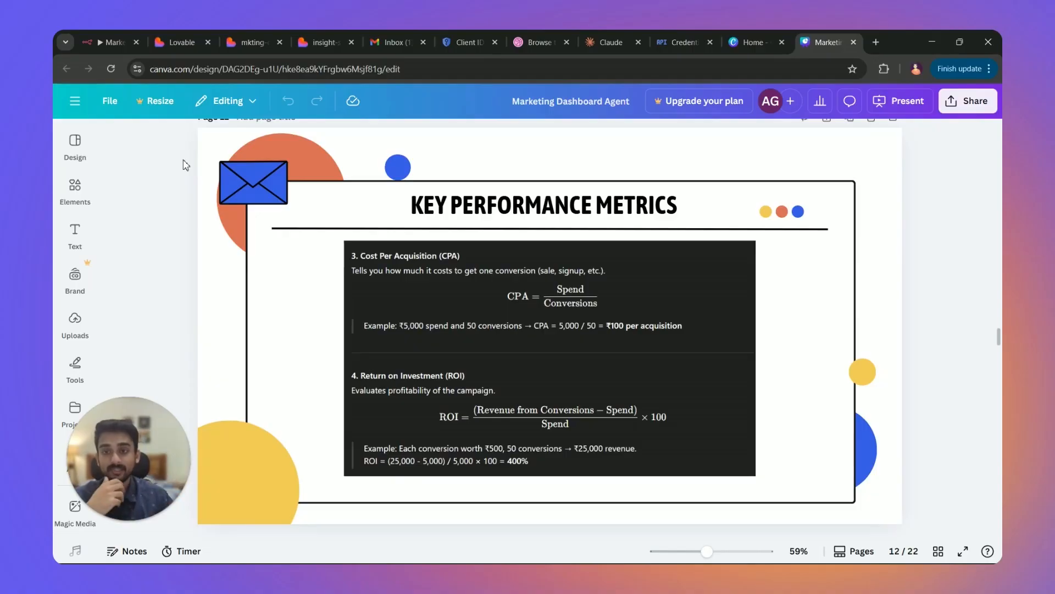
Check the mkting data email and its CSV attachment in Gmail, then return to the Marketing UI Dashboard workflow.
{"action": "left_click", "coordinate": [379, 41]}
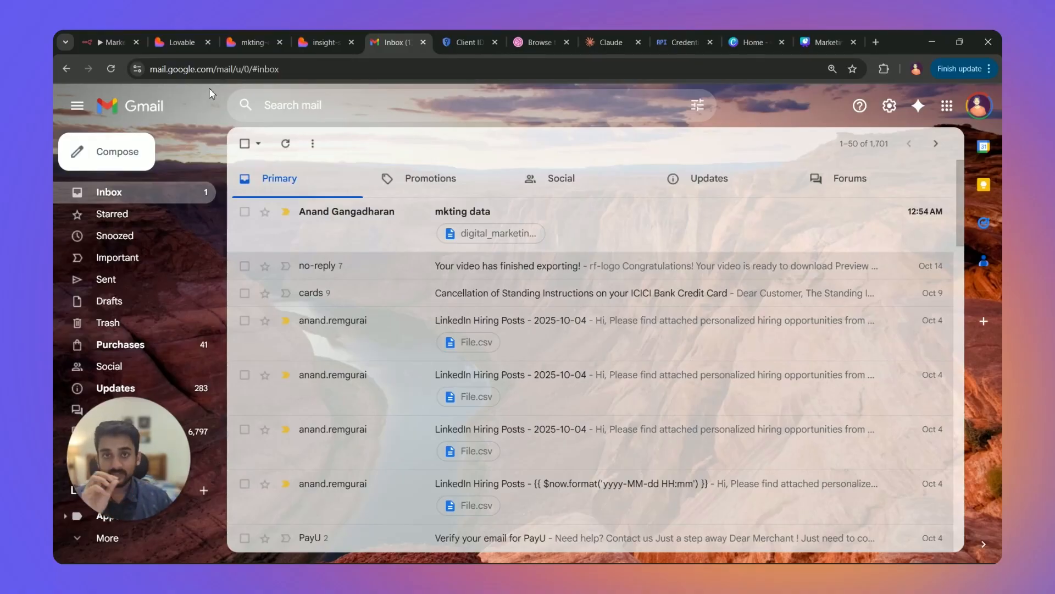
{"action": "left_click", "coordinate": [108, 47]}
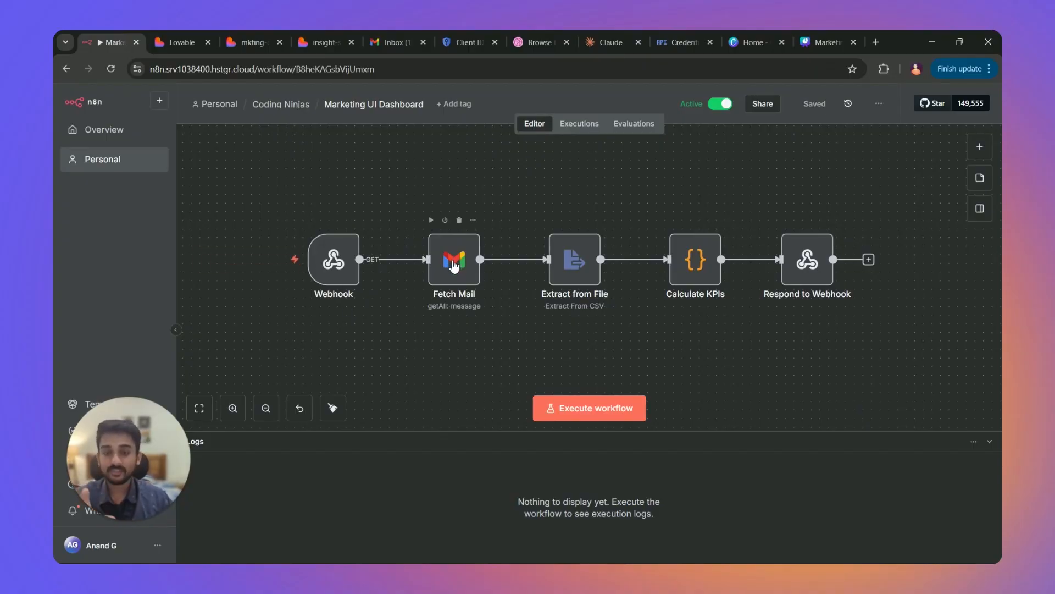
Add a Gmail 'Get many messages' node set to Message / Get Many with limit 50.
{"action": "key", "text": "Tab"}
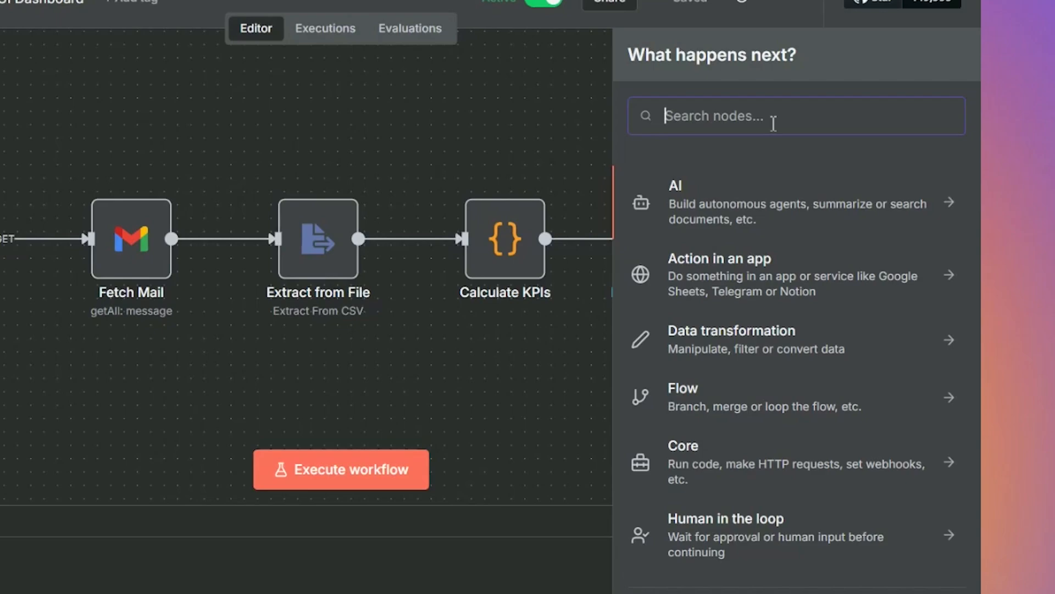
{"action": "type", "text": "gmail"}
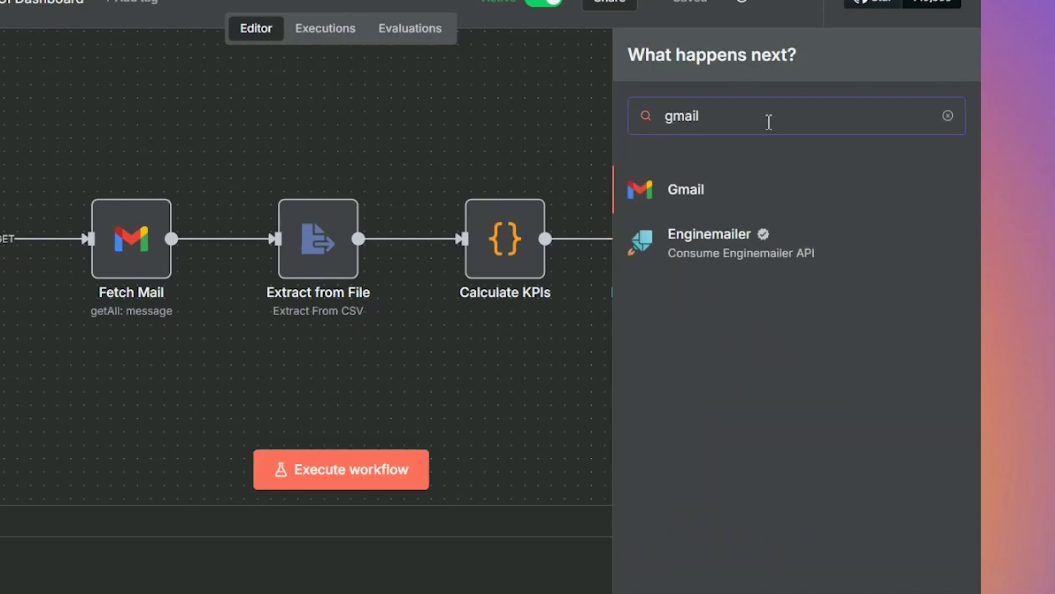
{"action": "left_click", "coordinate": [654, 193]}
{"action": "scroll", "coordinate": [748, 329], "scroll_direction": "down", "scroll_amount": 5}
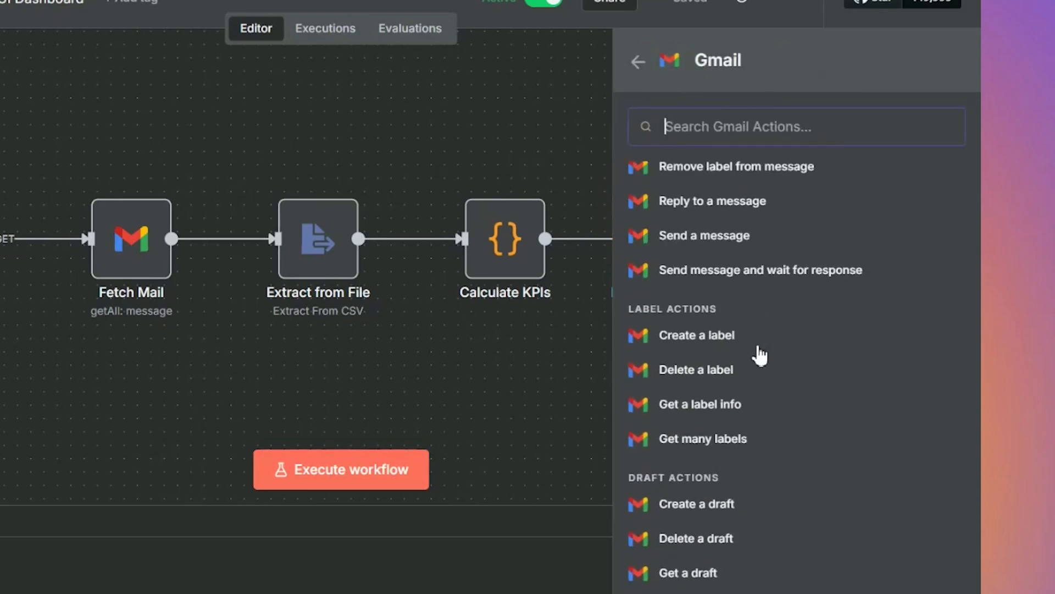
{"action": "scroll", "coordinate": [765, 377], "scroll_direction": "up", "scroll_amount": 5}
{"action": "scroll", "coordinate": [767, 426], "scroll_direction": "down", "scroll_amount": 3}
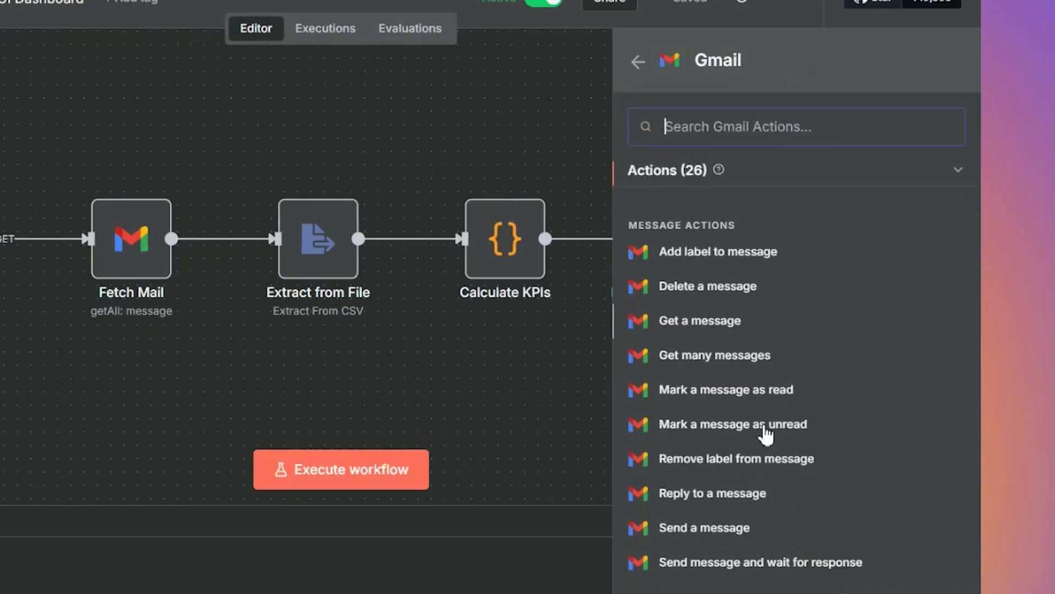
{"action": "scroll", "coordinate": [783, 428], "scroll_direction": "down", "scroll_amount": 7}
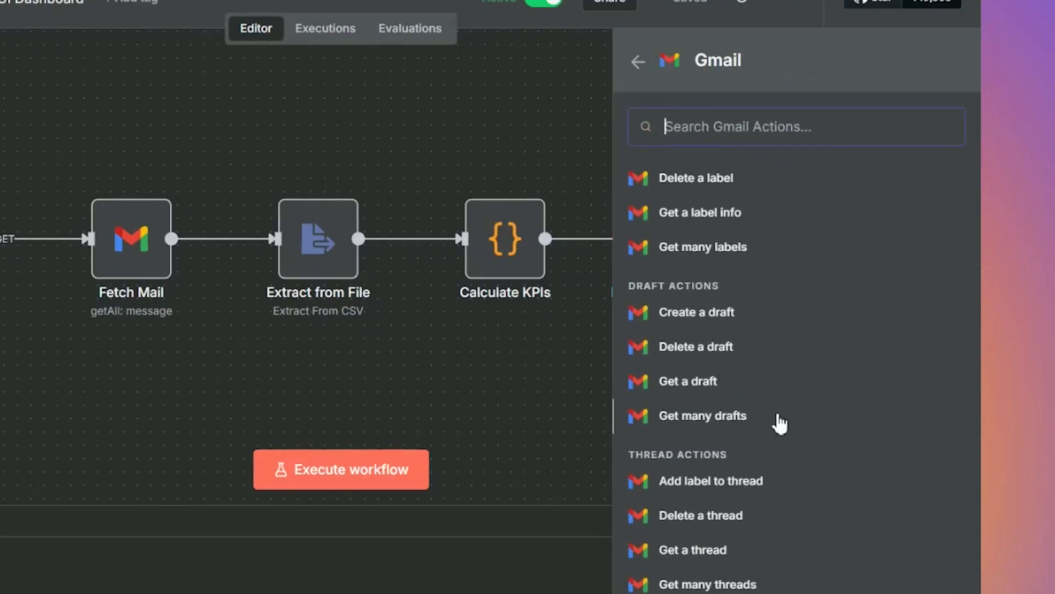
{"action": "scroll", "coordinate": [777, 424], "scroll_direction": "up", "scroll_amount": 10}
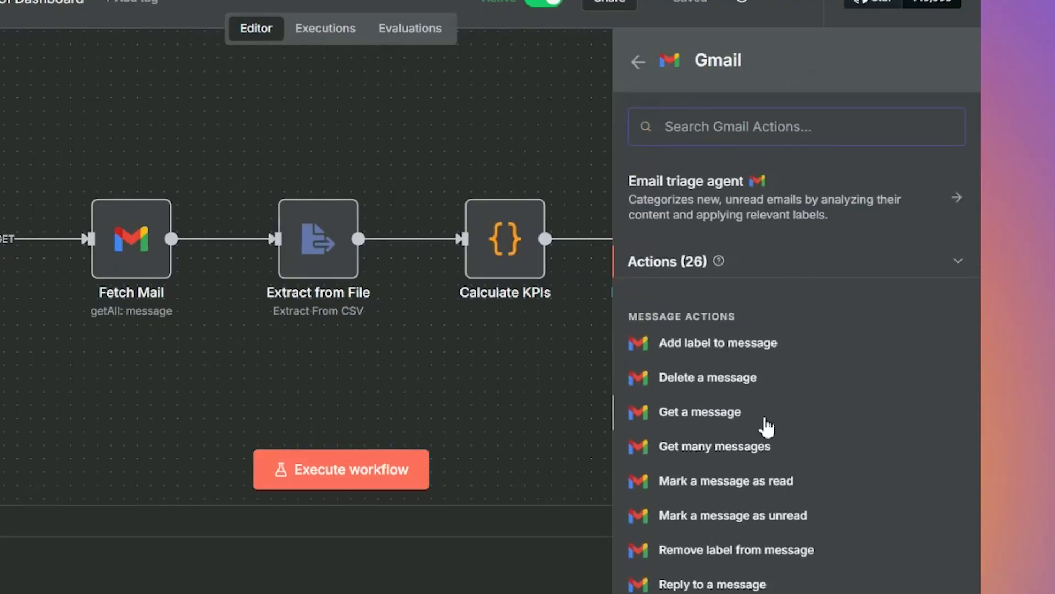
{"action": "scroll", "coordinate": [770, 582], "scroll_direction": "down", "scroll_amount": 2}
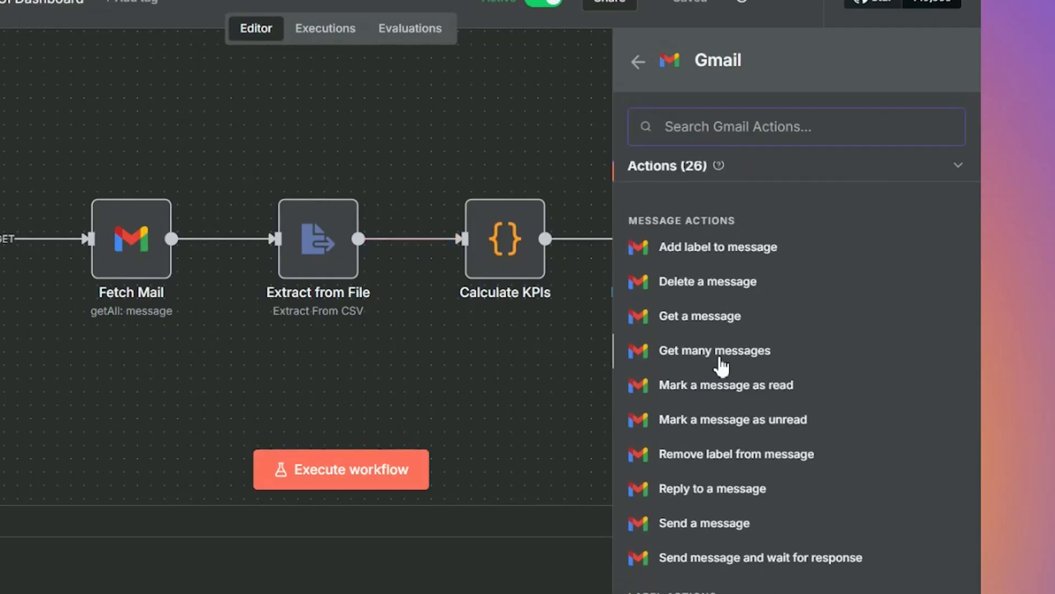
{"action": "left_click", "coordinate": [709, 351]}
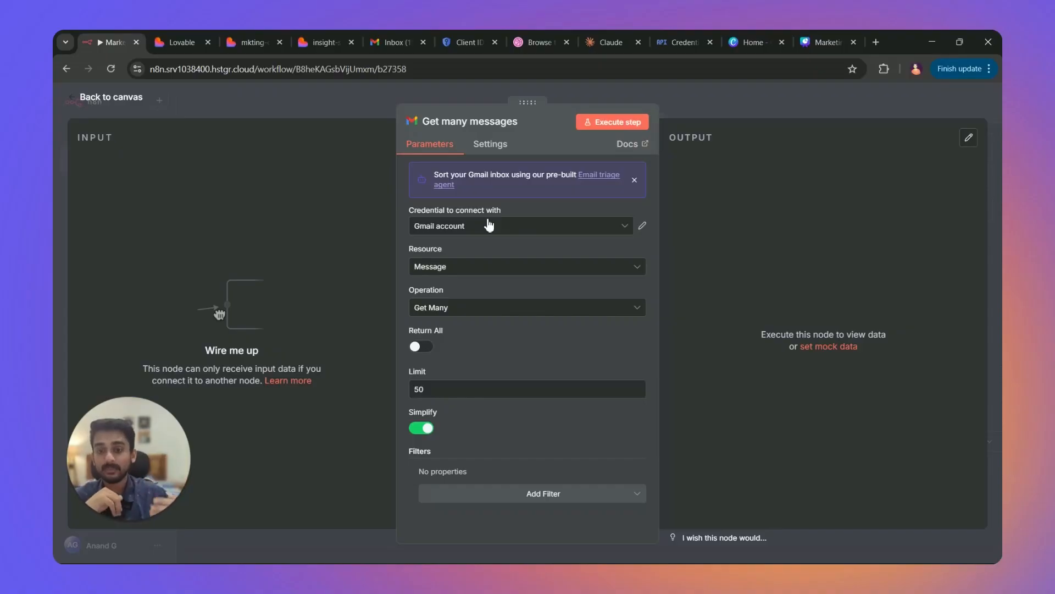
Start a new Gmail account 2 OAuth2 credential, then go to the Google Cloud Credentials page.
{"action": "left_click", "coordinate": [600, 226]}
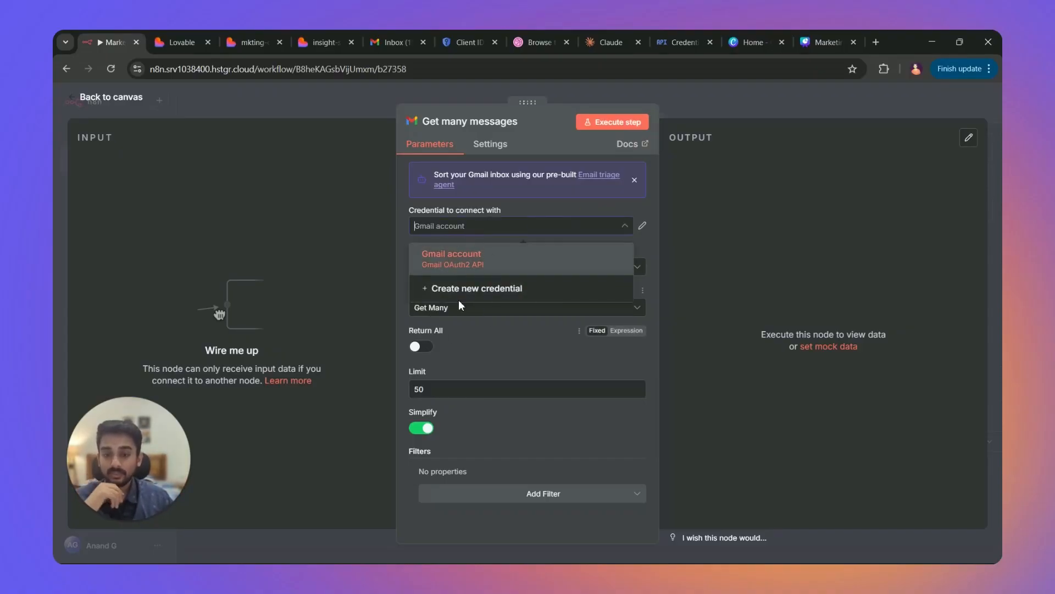
{"action": "left_click", "coordinate": [471, 289]}
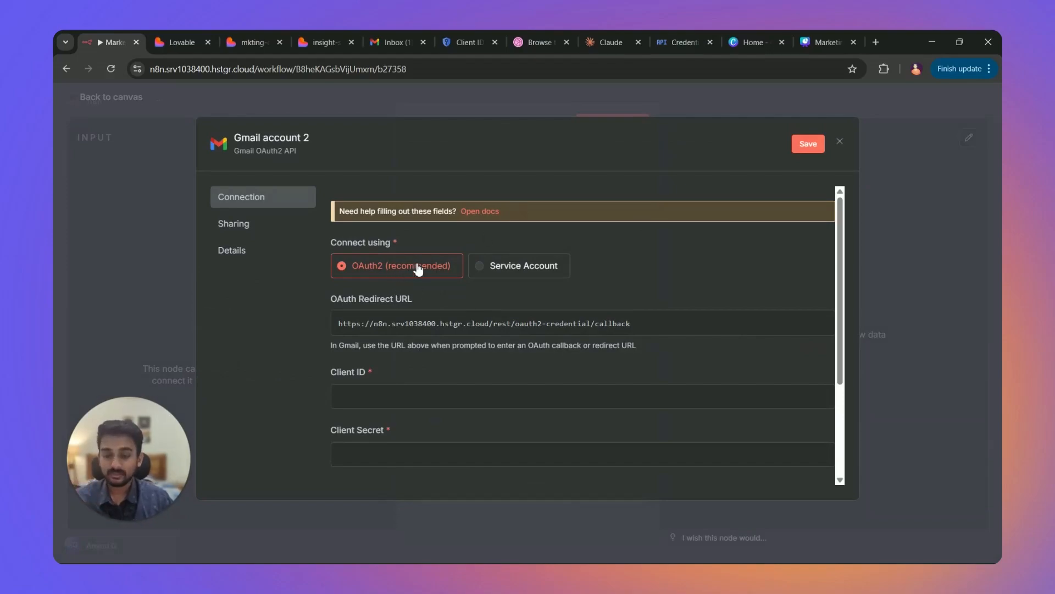
{"action": "scroll", "coordinate": [421, 274], "scroll_direction": "down", "scroll_amount": 1}
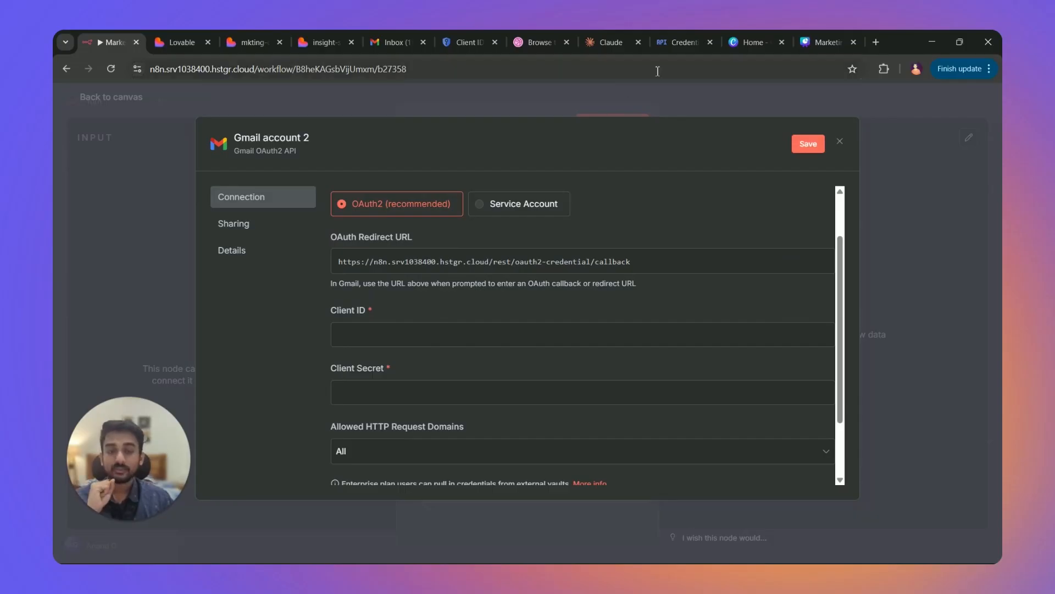
{"action": "left_click", "coordinate": [685, 43]}
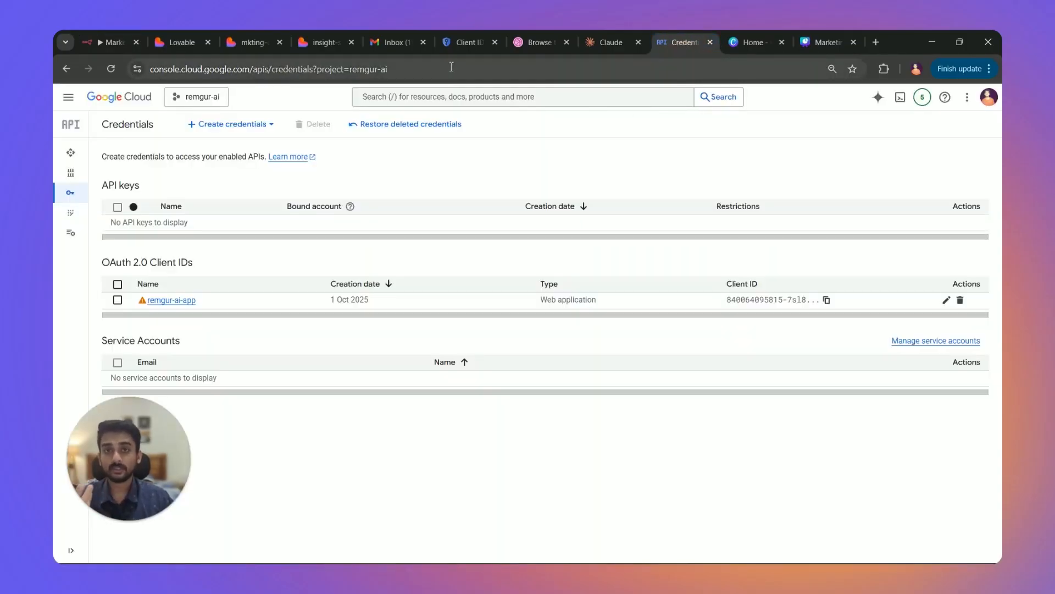
Open the Google Cloud console and keep remgur-ai as the working project.
{"action": "left_click", "coordinate": [451, 67]}
{"action": "type", "text": "conso"}
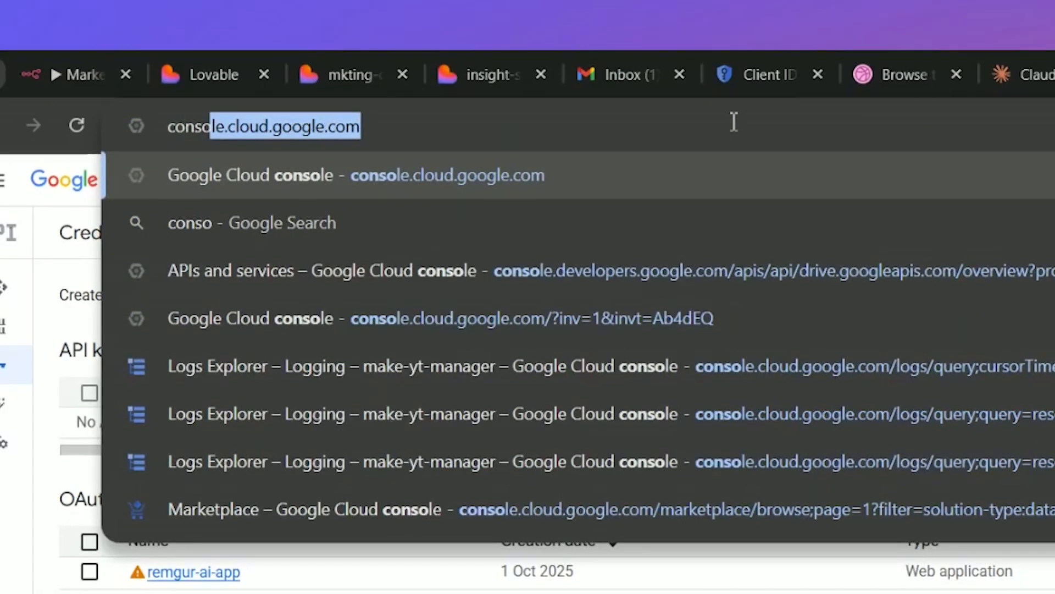
{"action": "key", "text": "Return"}
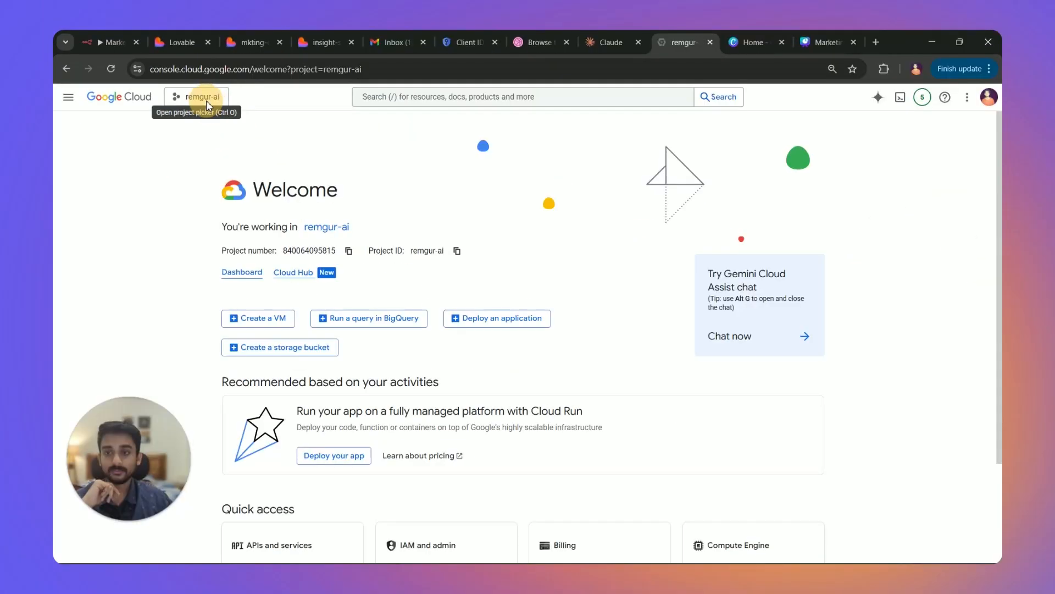
{"action": "left_click", "coordinate": [206, 99]}
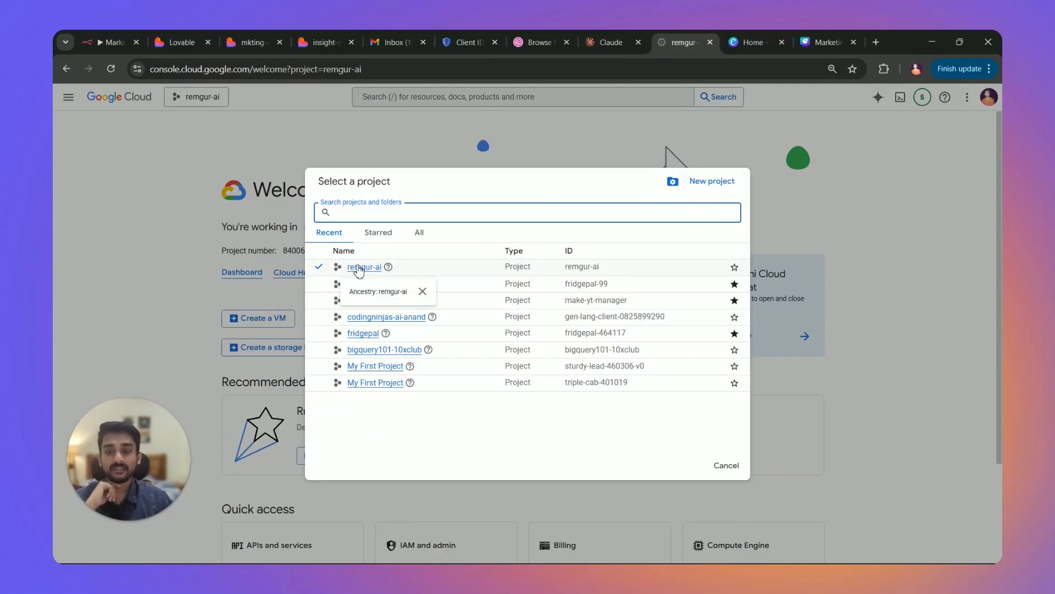
{"action": "left_click", "coordinate": [520, 140]}
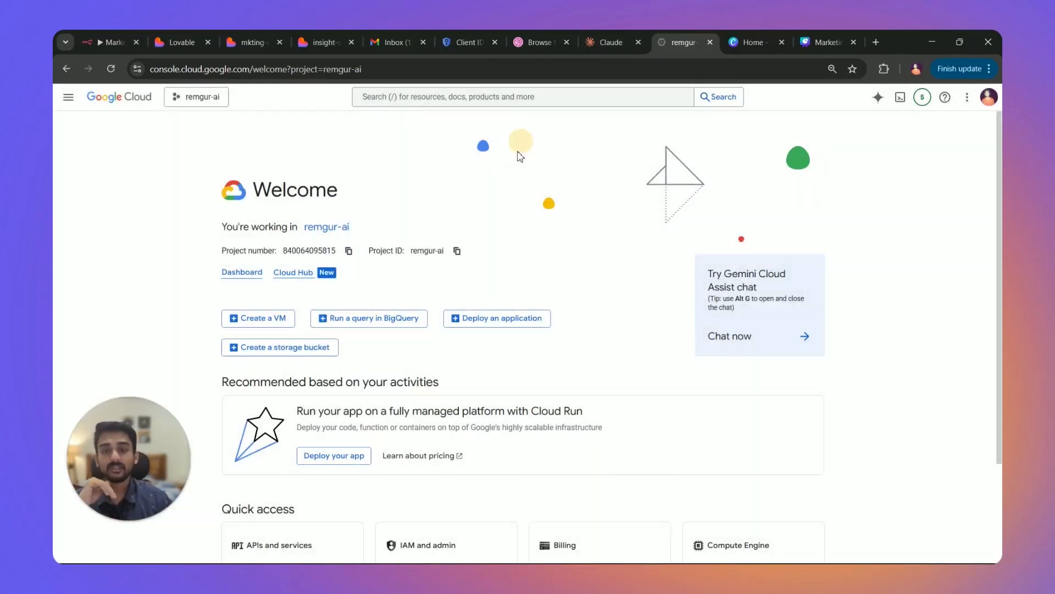
Confirm the Gmail API is enabled, then open the project's Credentials page via search.
{"action": "left_click", "coordinate": [455, 101]}
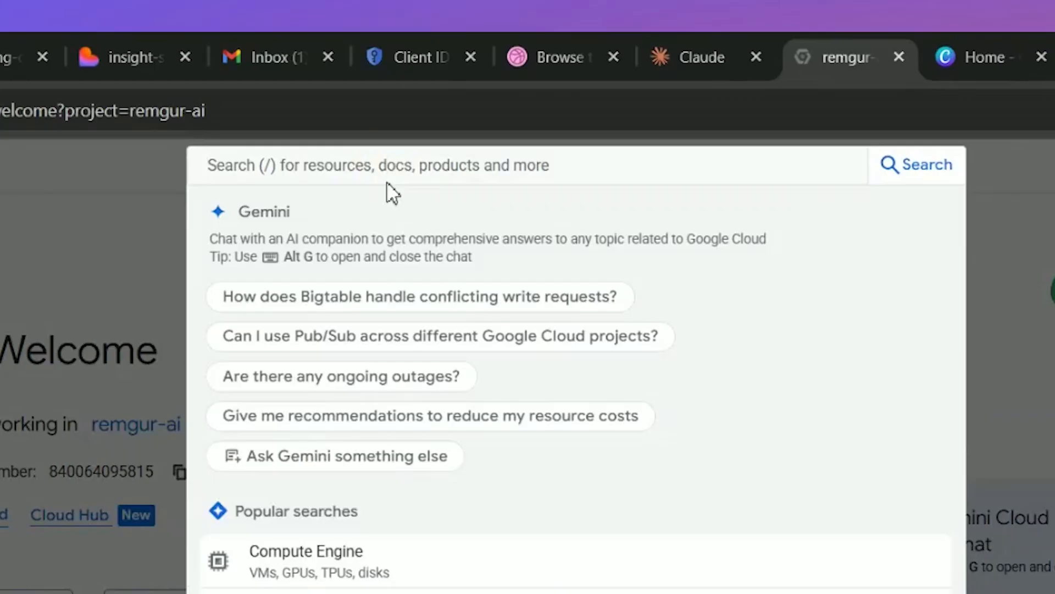
{"action": "type", "text": "gmail"}
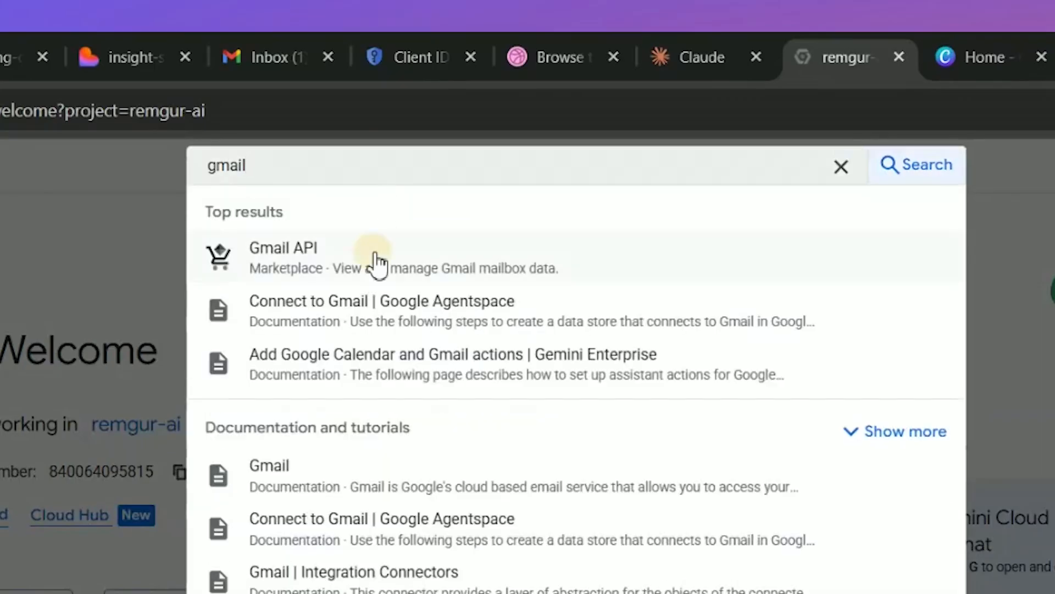
{"action": "left_click", "coordinate": [373, 261]}
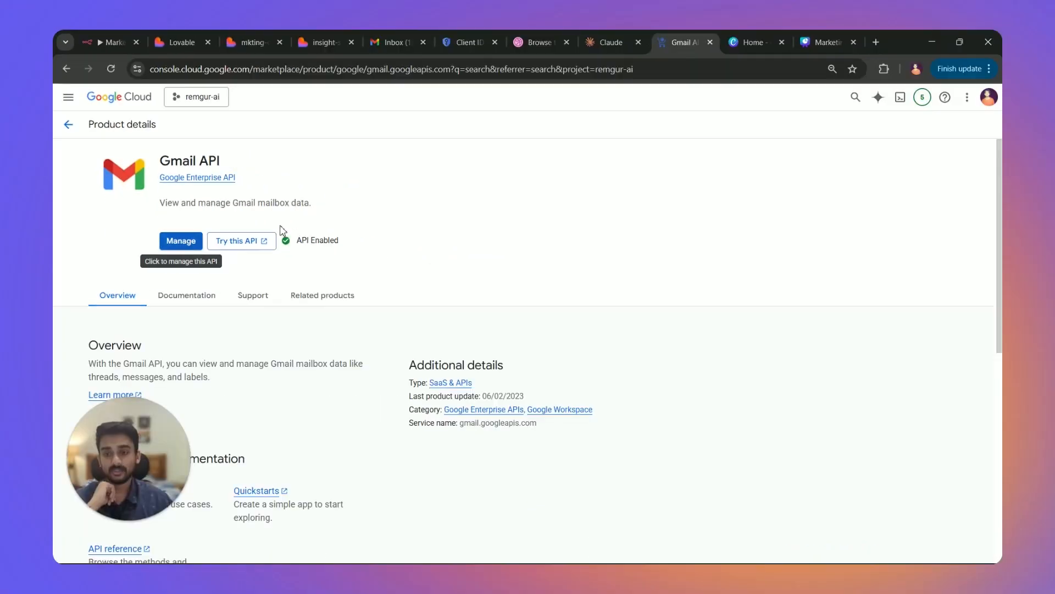
{"action": "left_click", "coordinate": [67, 124]}
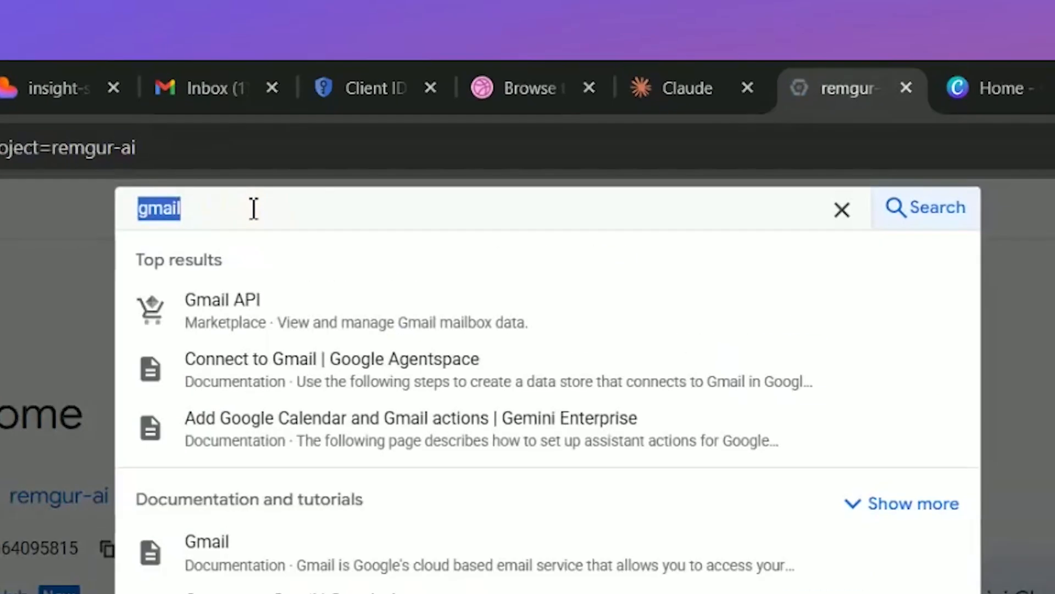
{"action": "type", "text": "credentials"}
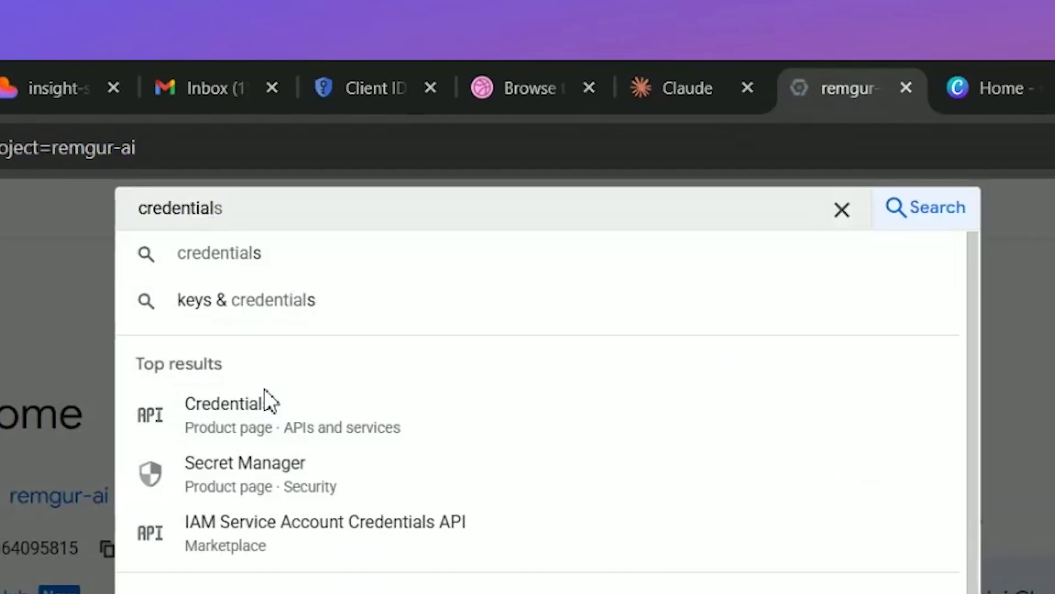
{"action": "left_click", "coordinate": [276, 414]}
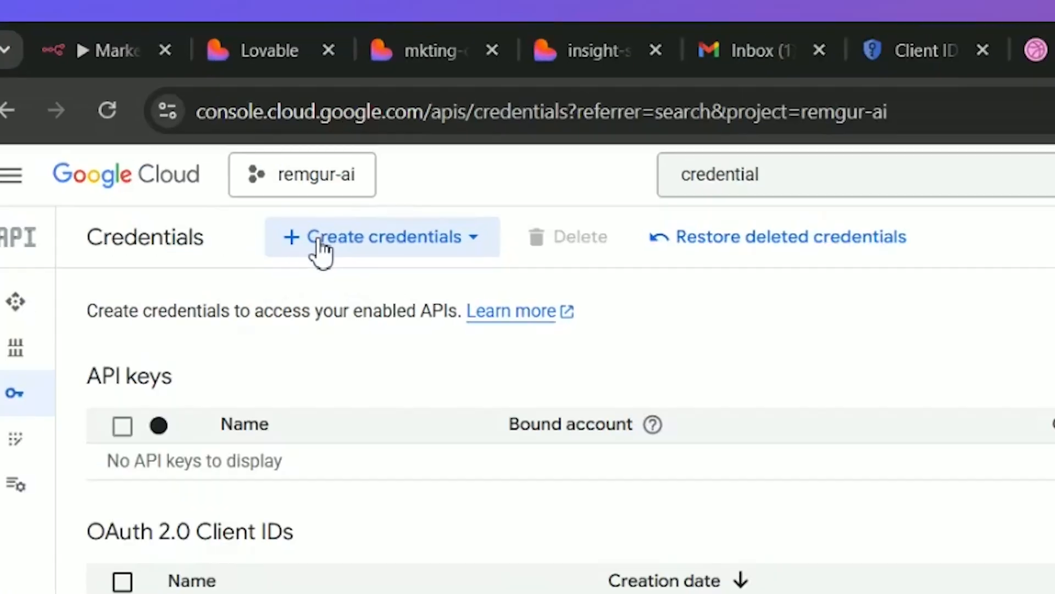
Start a Web application OAuth client ID named mkting-dashboard.
{"action": "left_click", "coordinate": [204, 127]}
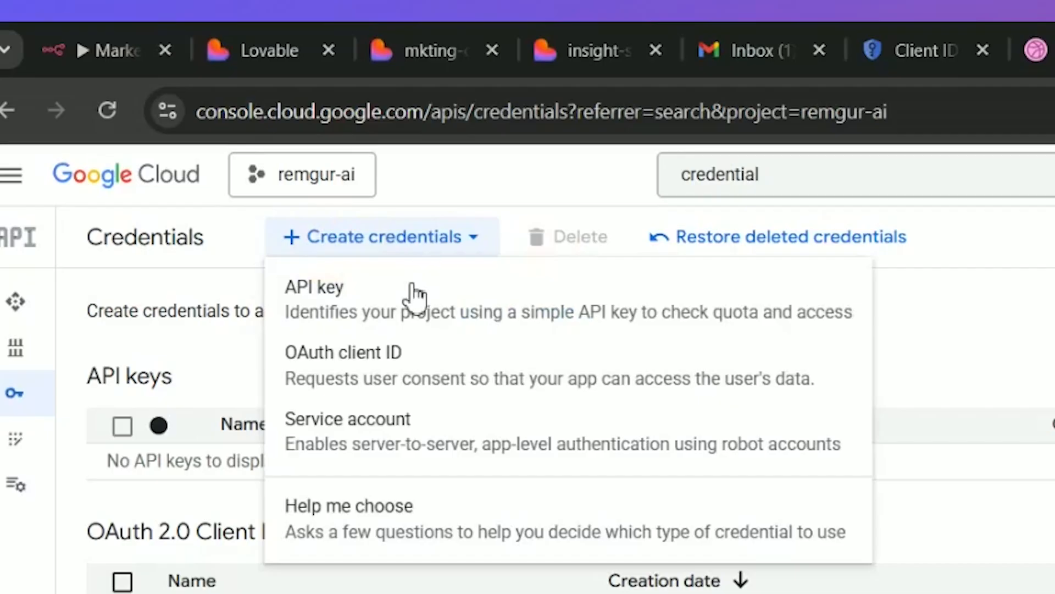
{"action": "left_click", "coordinate": [424, 378]}
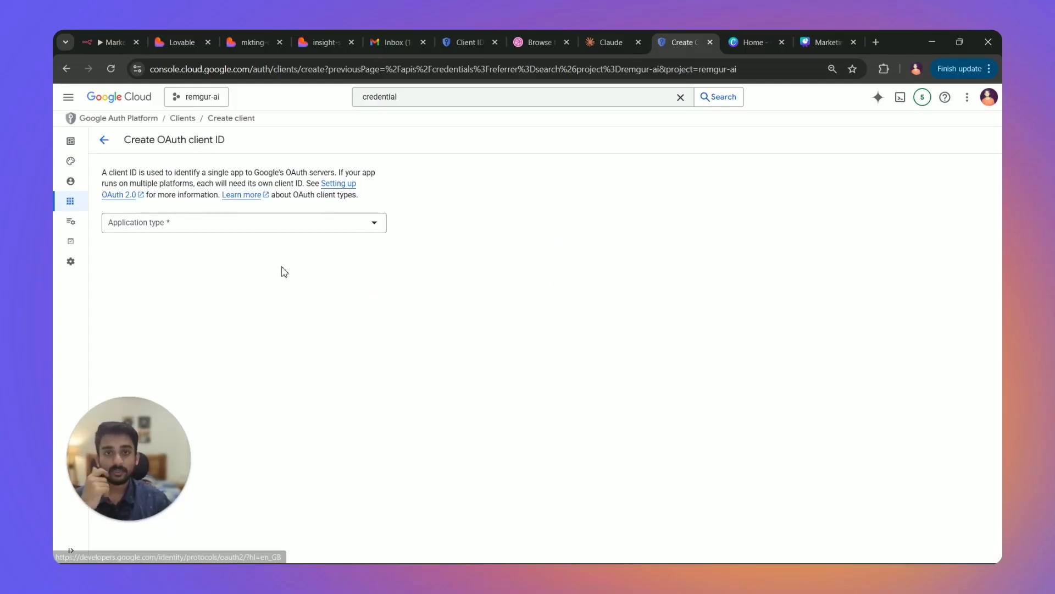
{"action": "left_click", "coordinate": [155, 225]}
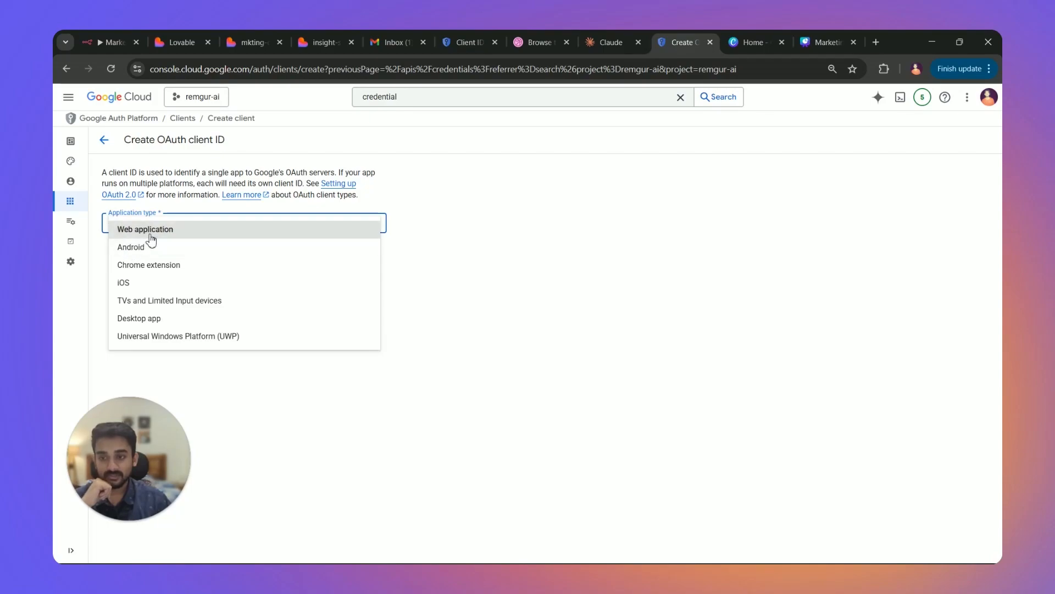
{"action": "left_click", "coordinate": [147, 229]}
{"action": "left_click", "coordinate": [168, 255]}
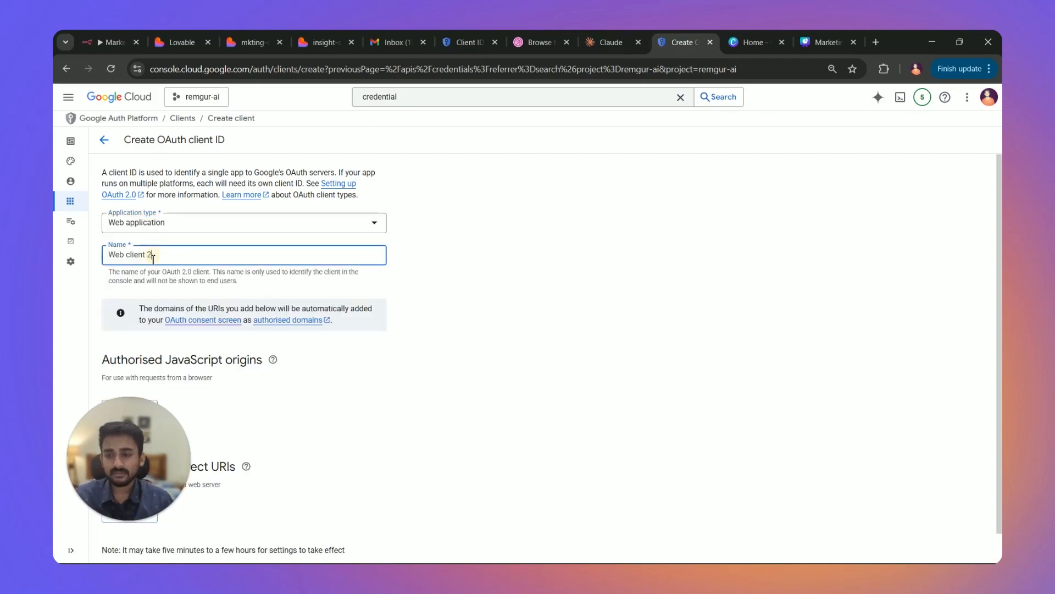
{"action": "scroll", "coordinate": [167, 255], "scroll_direction": "down", "scroll_amount": 1}
{"action": "triple_click", "coordinate": [167, 223]}
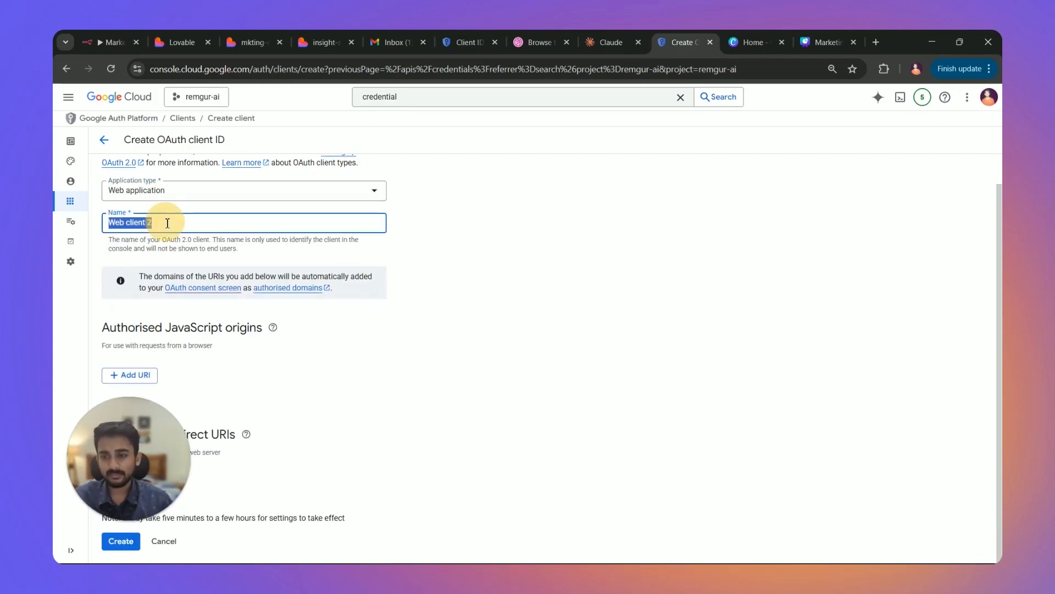
{"action": "type", "text": "mkting-dashboard"}
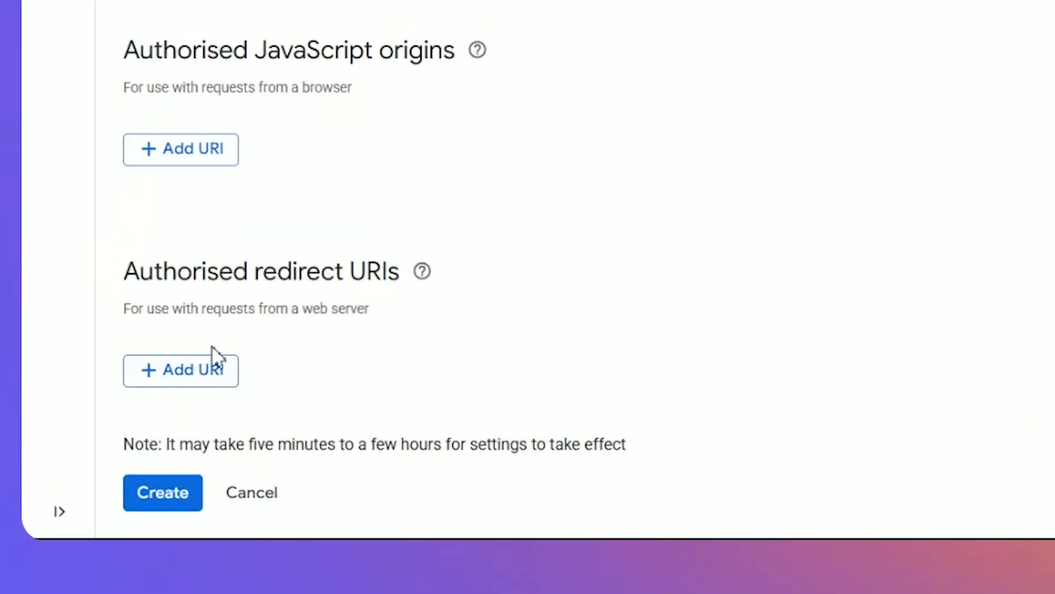
Add n8n's OAuth callback URL as the authorised redirect URI and create the client.
{"action": "left_click", "coordinate": [185, 378]}
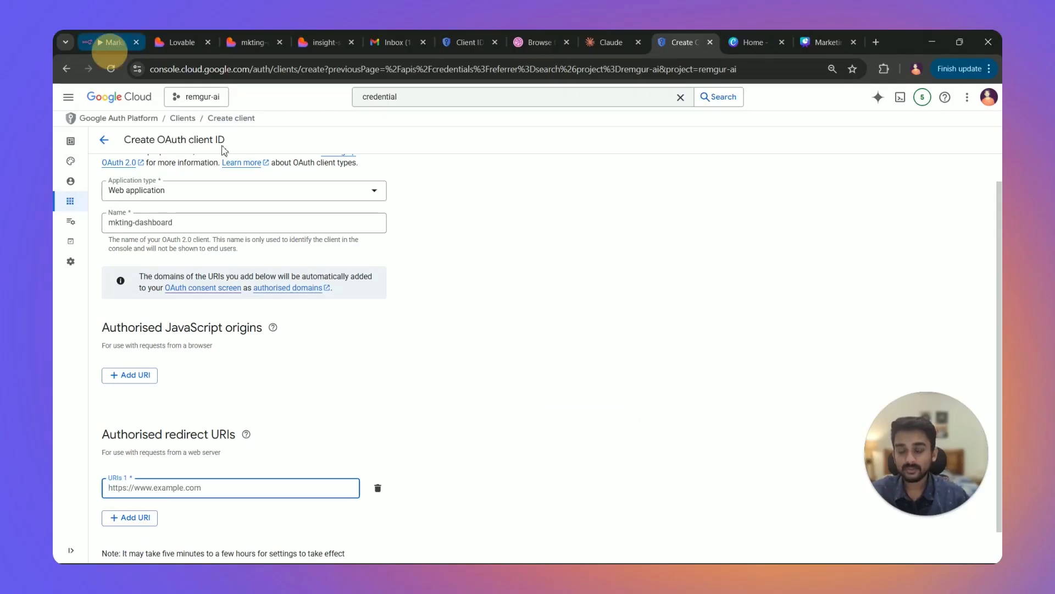
{"action": "left_click", "coordinate": [109, 43]}
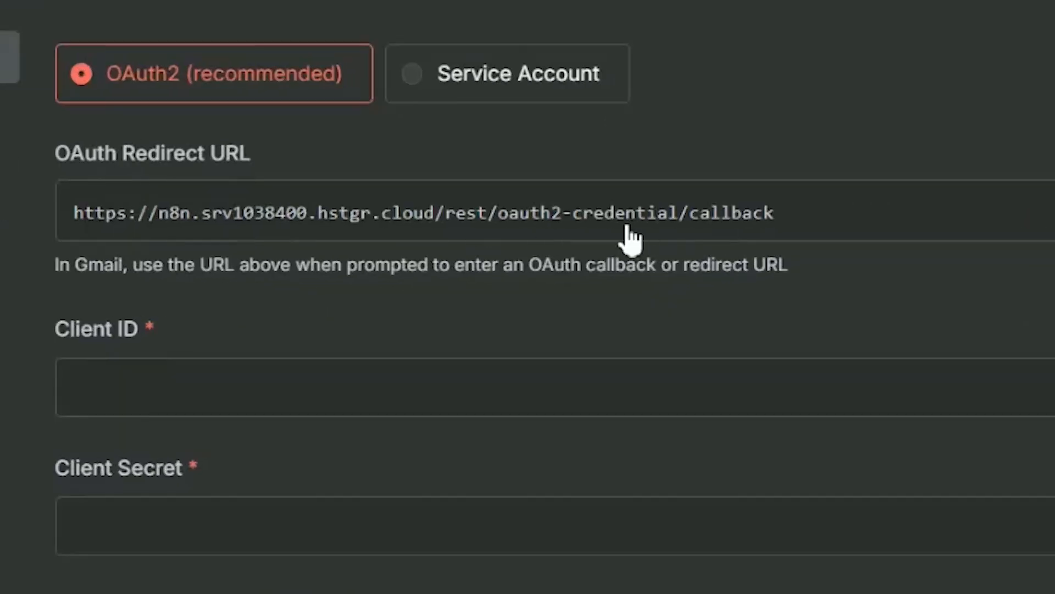
{"action": "left_click", "coordinate": [647, 225]}
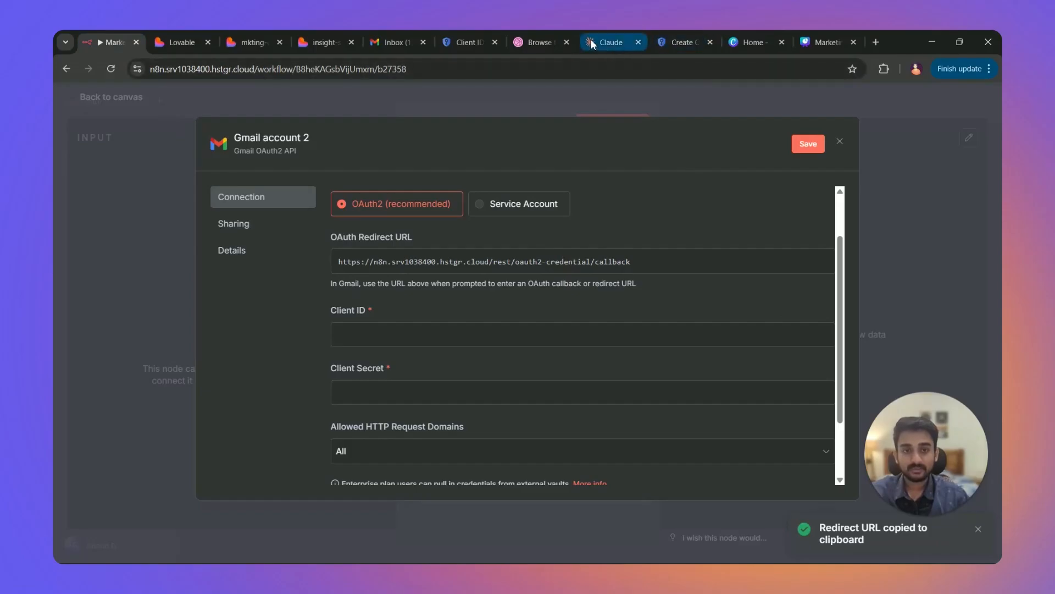
{"action": "left_click", "coordinate": [680, 42]}
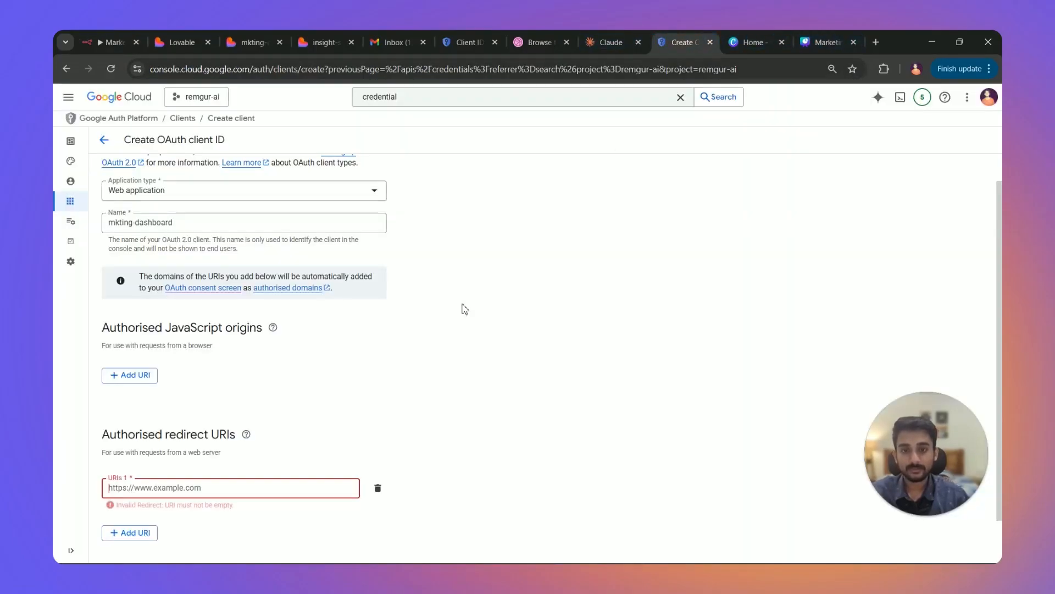
{"action": "left_click", "coordinate": [169, 488]}
{"action": "key", "text": "ctrl+v"}
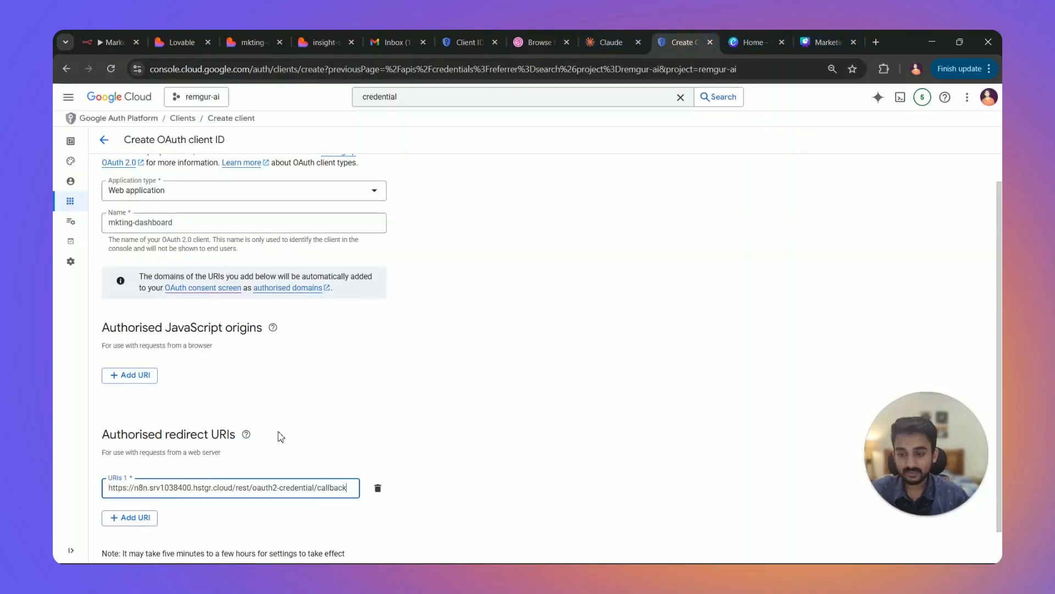
{"action": "left_click", "coordinate": [246, 434]}
{"action": "scroll", "coordinate": [173, 511], "scroll_direction": "down", "scroll_amount": 1}
{"action": "left_click", "coordinate": [173, 511]}
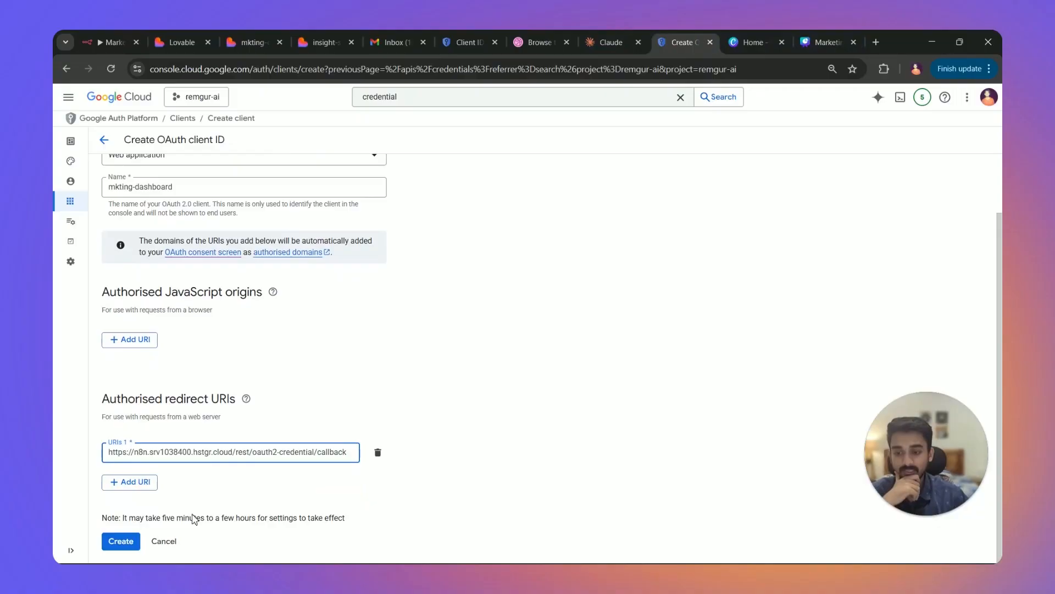
{"action": "left_click", "coordinate": [127, 540]}
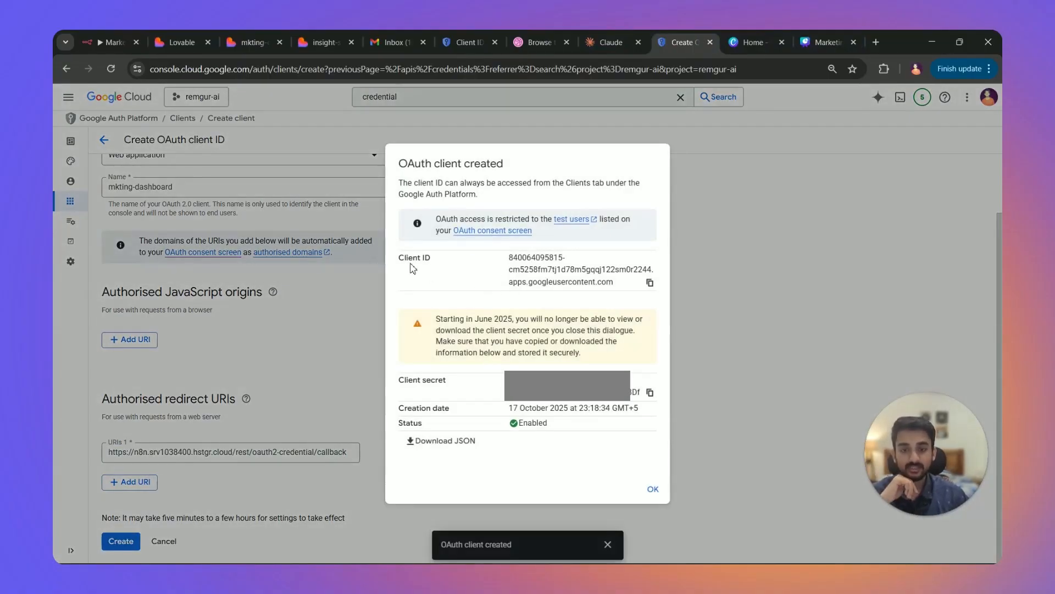
Paste the new OAuth client's ID and secret into the n8n Gmail account 2 credential fields.
{"action": "left_click_drag", "start_coordinate": [411, 256], "coordinate": [614, 292]}
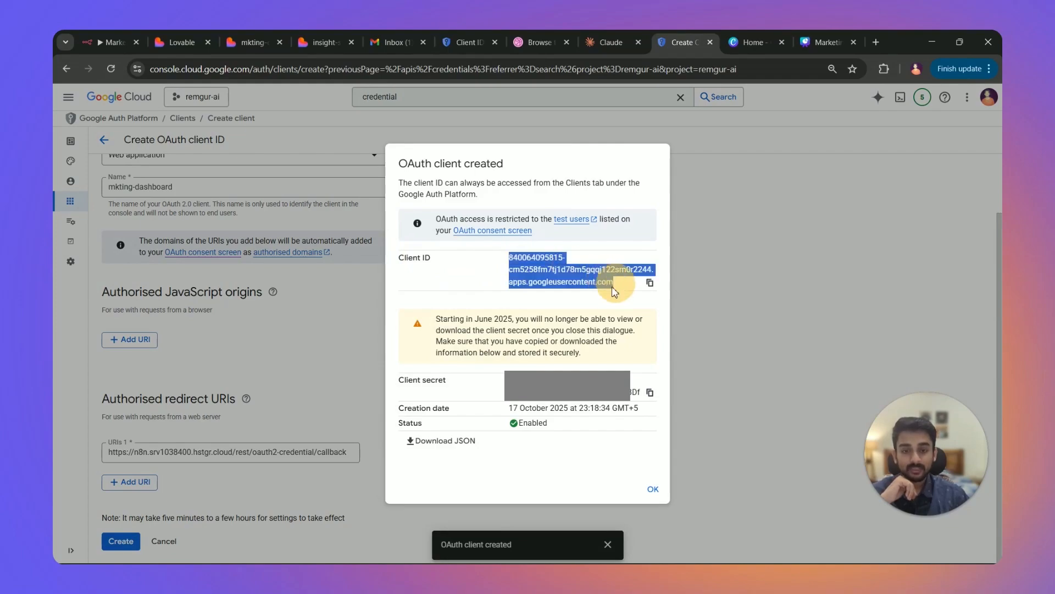
{"action": "left_click_drag", "start_coordinate": [511, 380], "coordinate": [620, 392]}
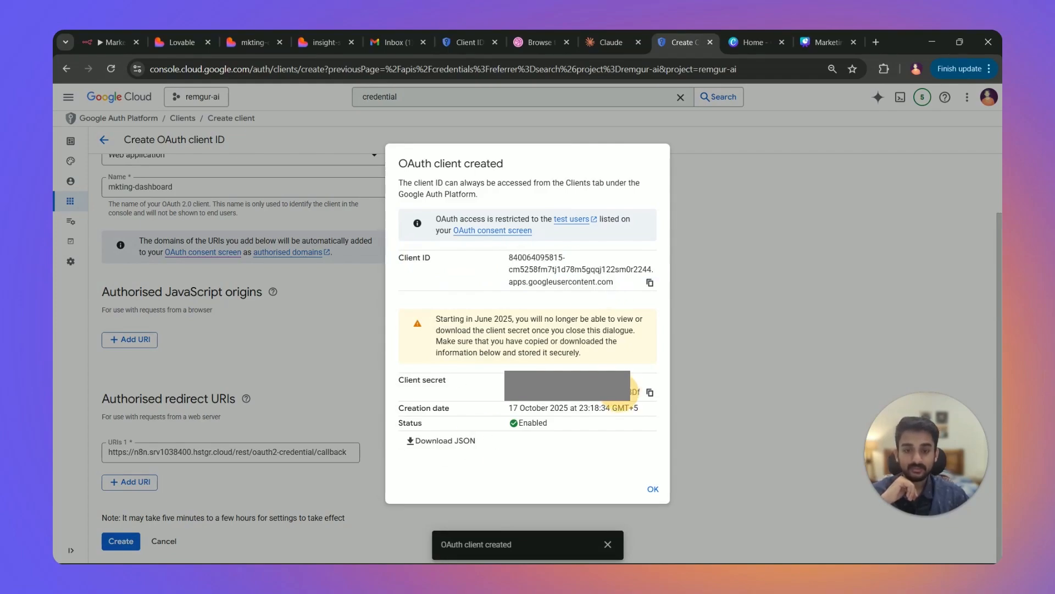
{"action": "left_click", "coordinate": [110, 42]}
{"action": "key", "text": "ctrl+v"}
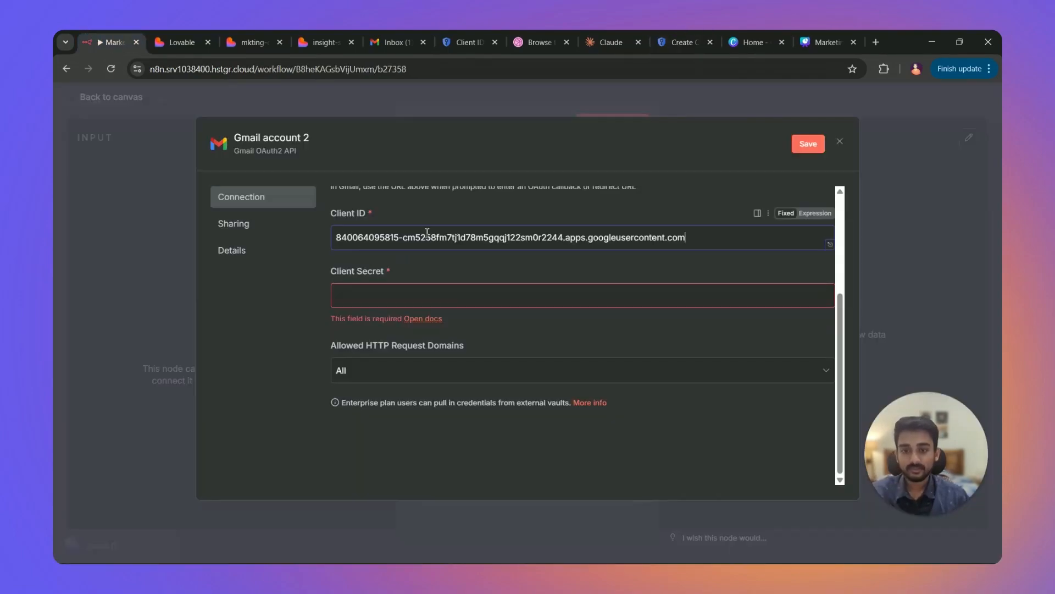
{"action": "left_click", "coordinate": [676, 36]}
{"action": "left_click", "coordinate": [651, 393]}
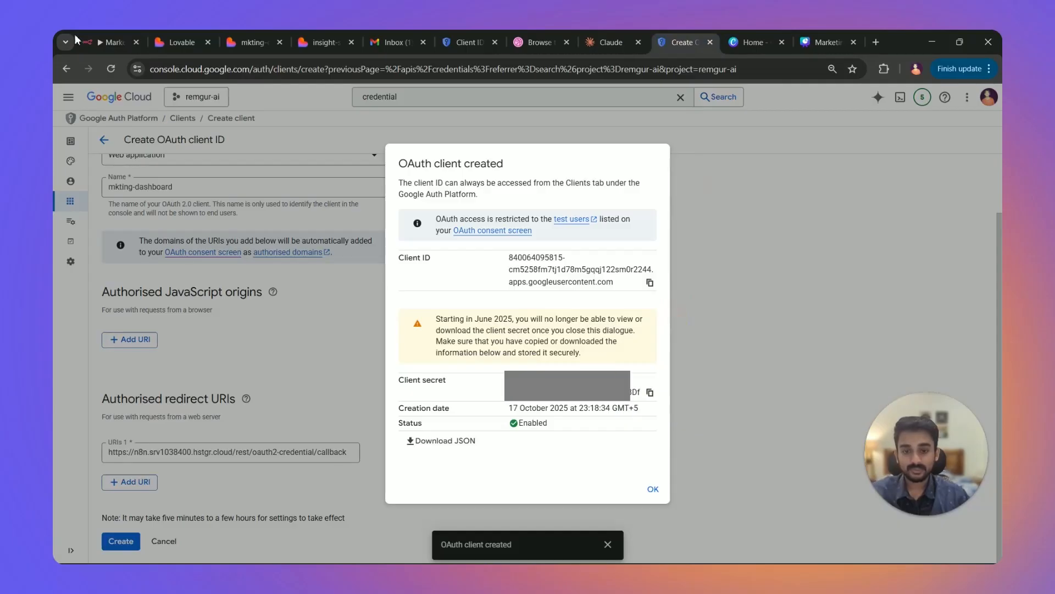
{"action": "left_click", "coordinate": [84, 38]}
{"action": "left_click", "coordinate": [403, 297]}
{"action": "key", "text": "ctrl+v"}
{"action": "scroll", "coordinate": [406, 352], "scroll_direction": "down", "scroll_amount": 1}
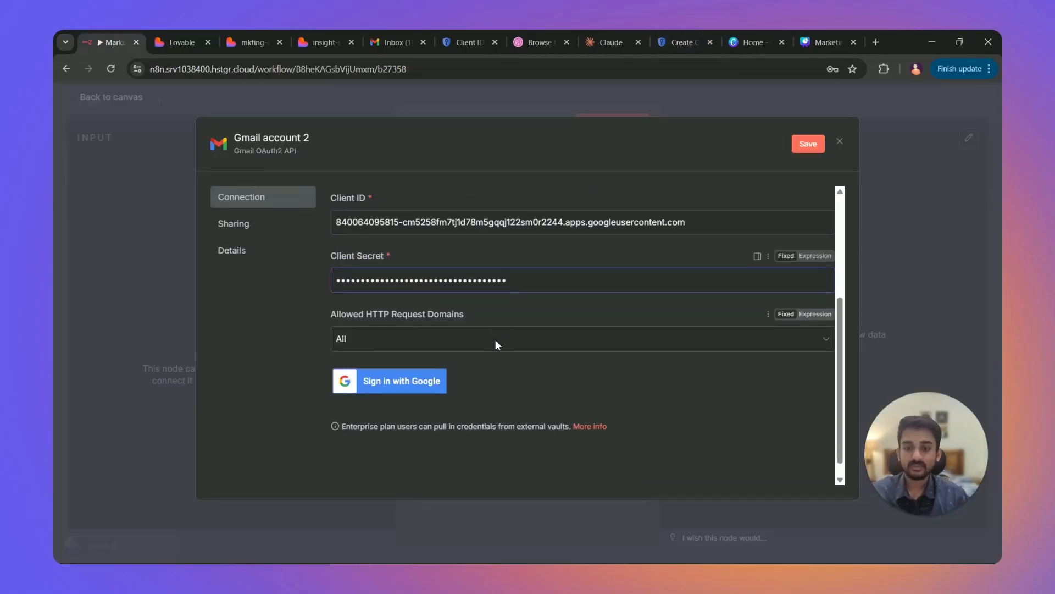
Save the credential, sign in with Google past the unverified-app warning, then close the consent popup.
{"action": "left_click", "coordinate": [407, 371]}
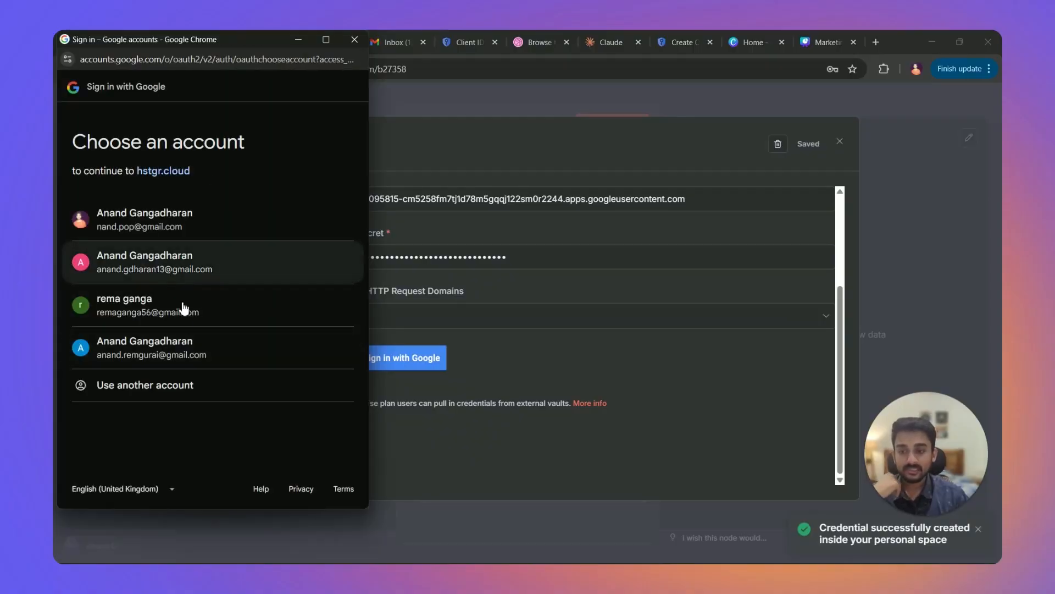
{"action": "left_click", "coordinate": [200, 354]}
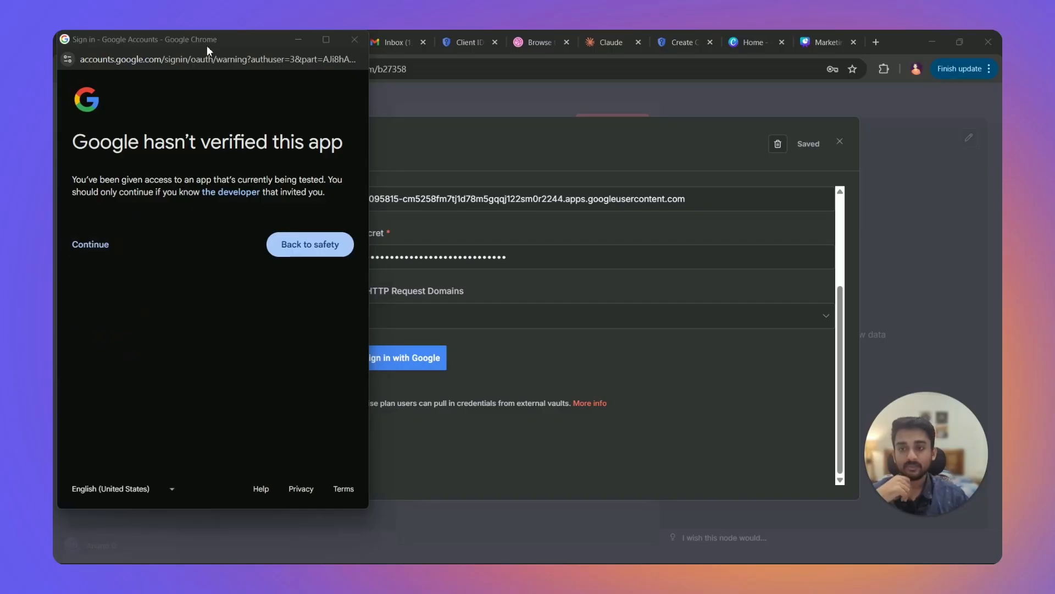
{"action": "left_click_drag", "start_coordinate": [206, 46], "coordinate": [231, 51]}
{"action": "left_click", "coordinate": [115, 249]}
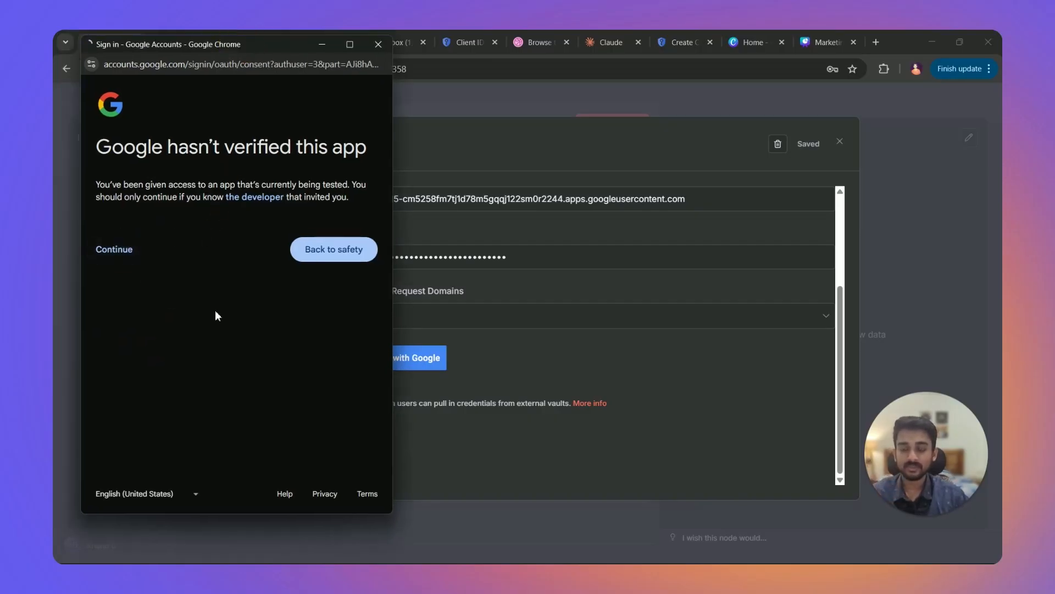
{"action": "scroll", "coordinate": [193, 346], "scroll_direction": "down", "scroll_amount": 1}
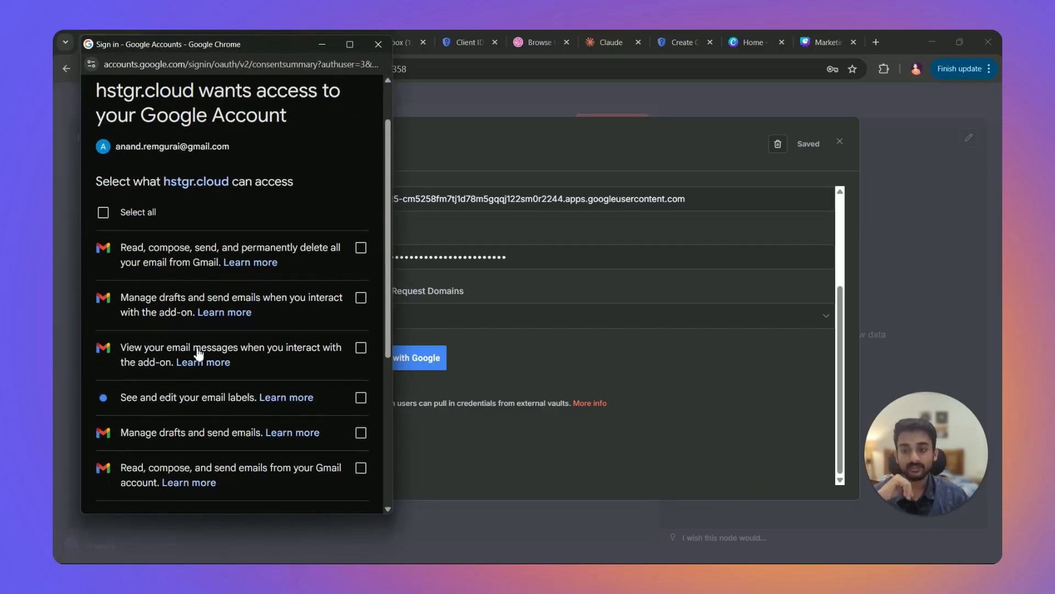
{"action": "scroll", "coordinate": [228, 299], "scroll_direction": "down", "scroll_amount": 5}
{"action": "scroll", "coordinate": [229, 298], "scroll_direction": "up", "scroll_amount": 2}
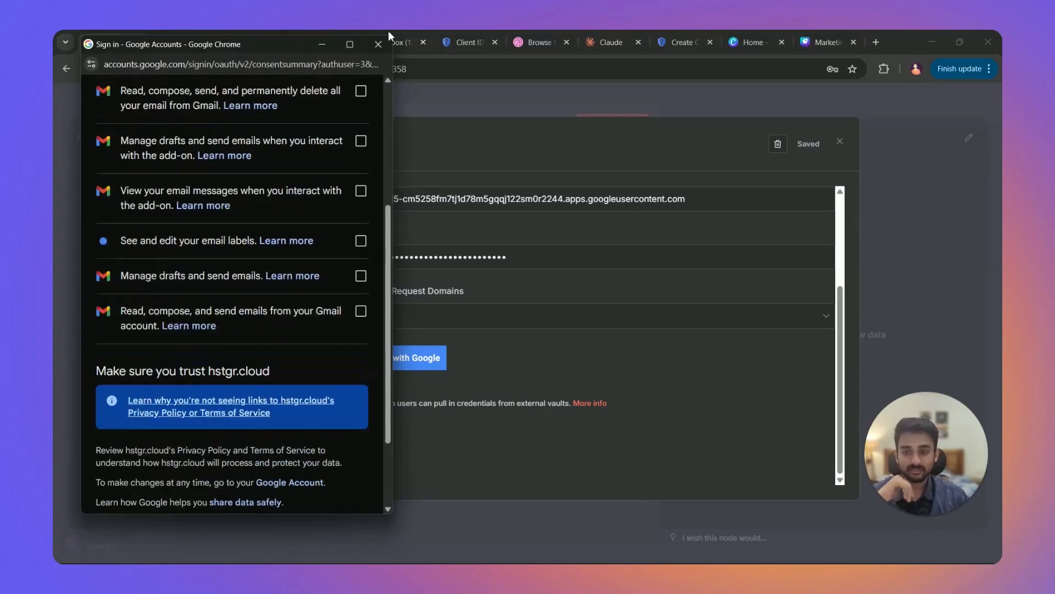
{"action": "left_click", "coordinate": [378, 44]}
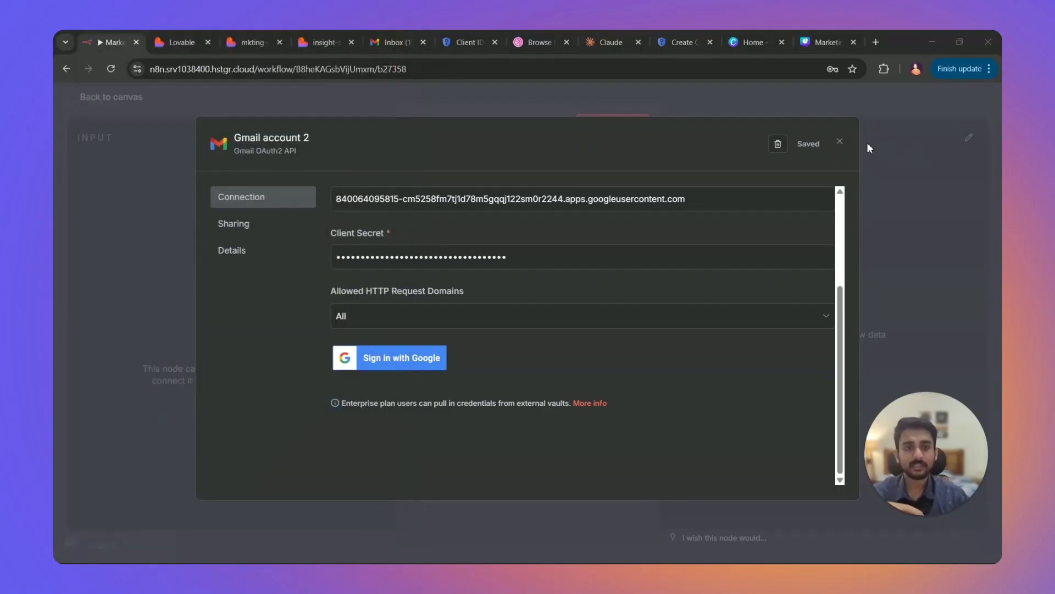
Discard the Gmail account 2 form and connect the node with the existing Gmail account credential.
{"action": "left_click", "coordinate": [841, 144]}
{"action": "left_click", "coordinate": [608, 352]}
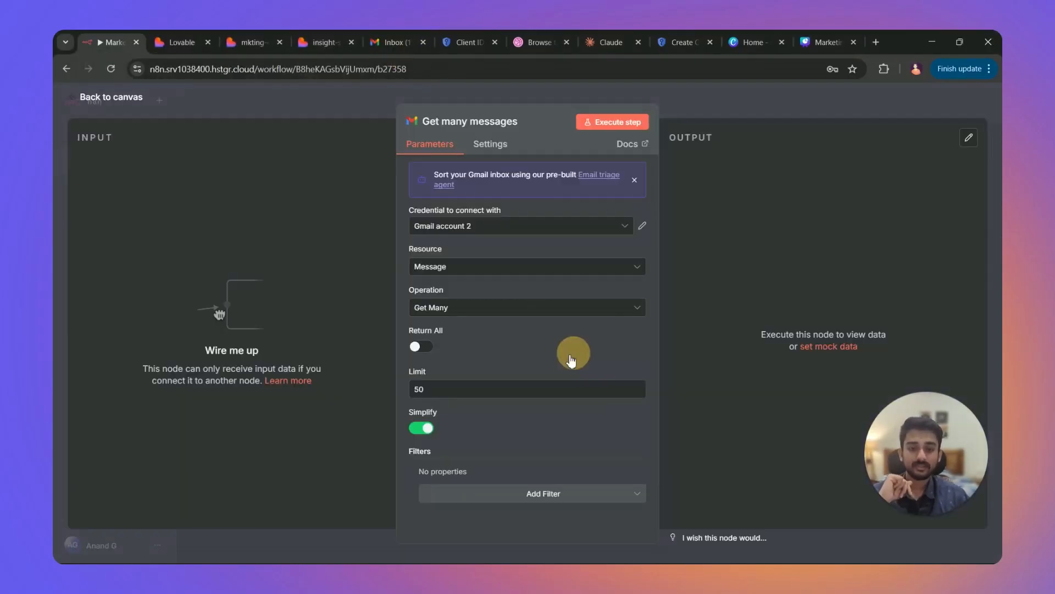
{"action": "left_click", "coordinate": [443, 230]}
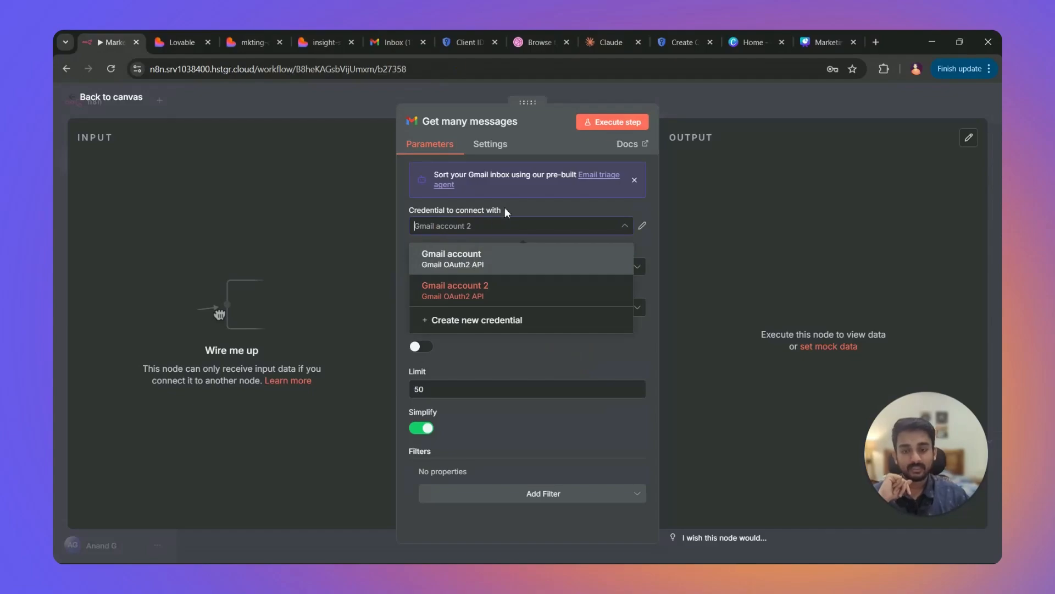
{"action": "left_click", "coordinate": [519, 202]}
{"action": "left_click", "coordinate": [504, 228]}
{"action": "left_click", "coordinate": [476, 251]}
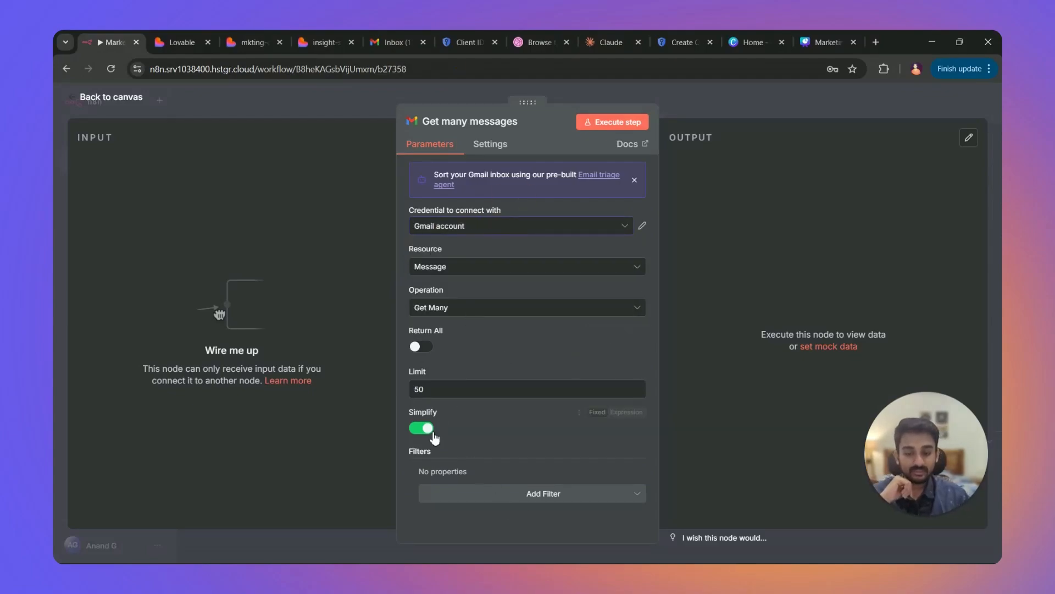
Turn off Simplify and enable the Download Attachments option.
{"action": "left_click", "coordinate": [425, 429]}
{"action": "scroll", "coordinate": [434, 419], "scroll_direction": "down", "scroll_amount": 1}
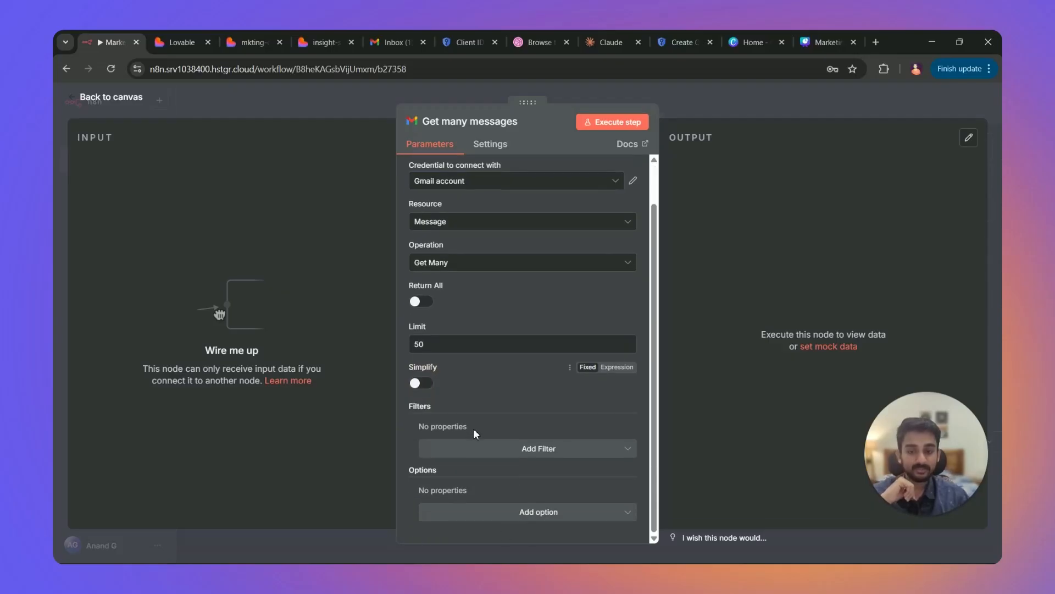
{"action": "left_click", "coordinate": [475, 519]}
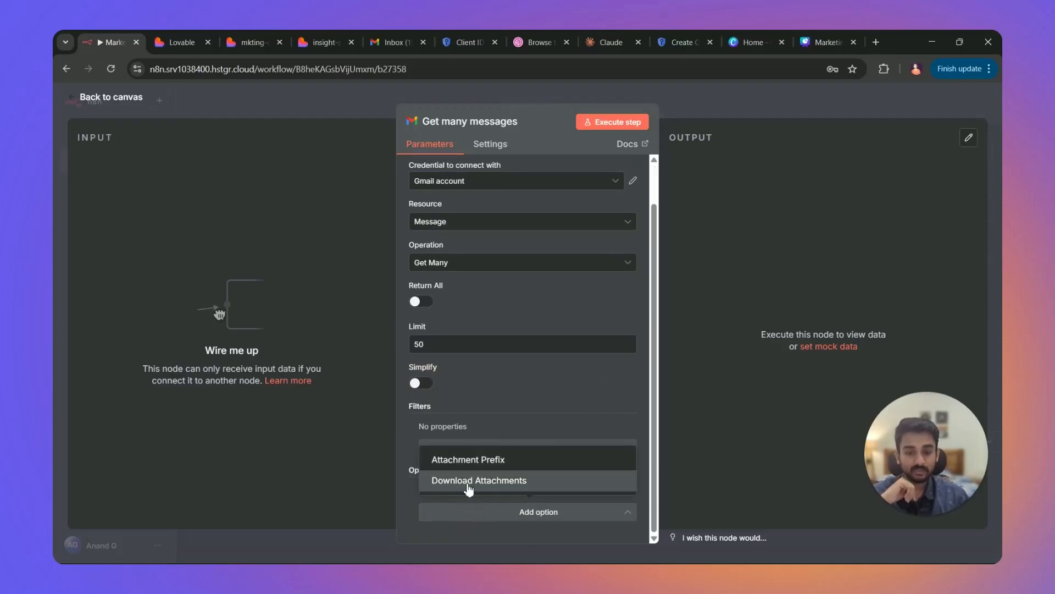
{"action": "left_click", "coordinate": [466, 483]}
{"action": "scroll", "coordinate": [442, 491], "scroll_direction": "down", "scroll_amount": 1}
{"action": "left_click", "coordinate": [441, 486]}
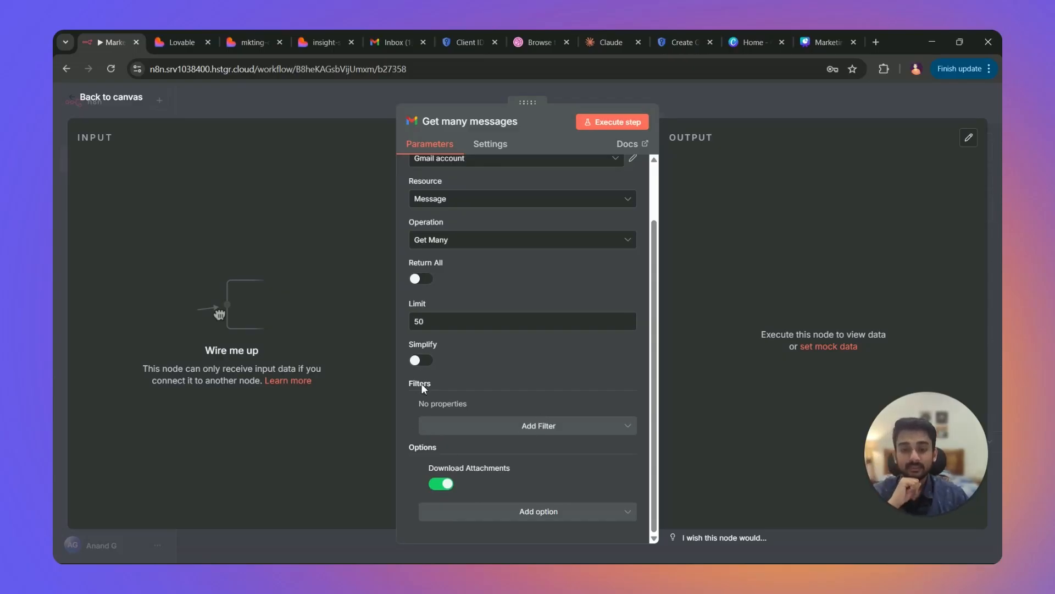
Filter for unread mail from the marketing sender, then place the node below Fetch Mail.
{"action": "left_click", "coordinate": [483, 427]}
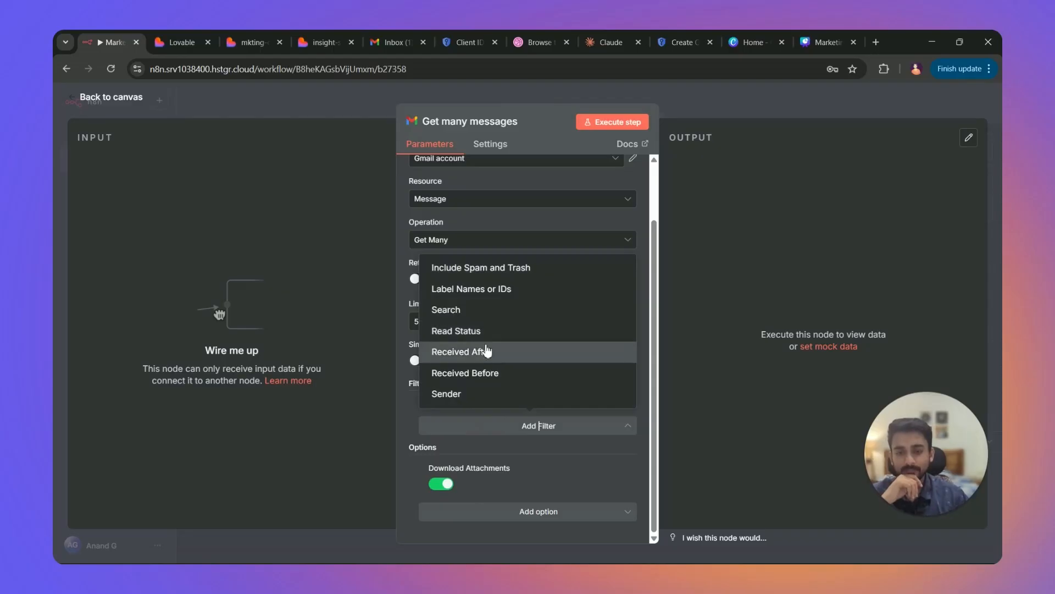
{"action": "left_click", "coordinate": [472, 332]}
{"action": "scroll", "coordinate": [511, 409], "scroll_direction": "down", "scroll_amount": 1}
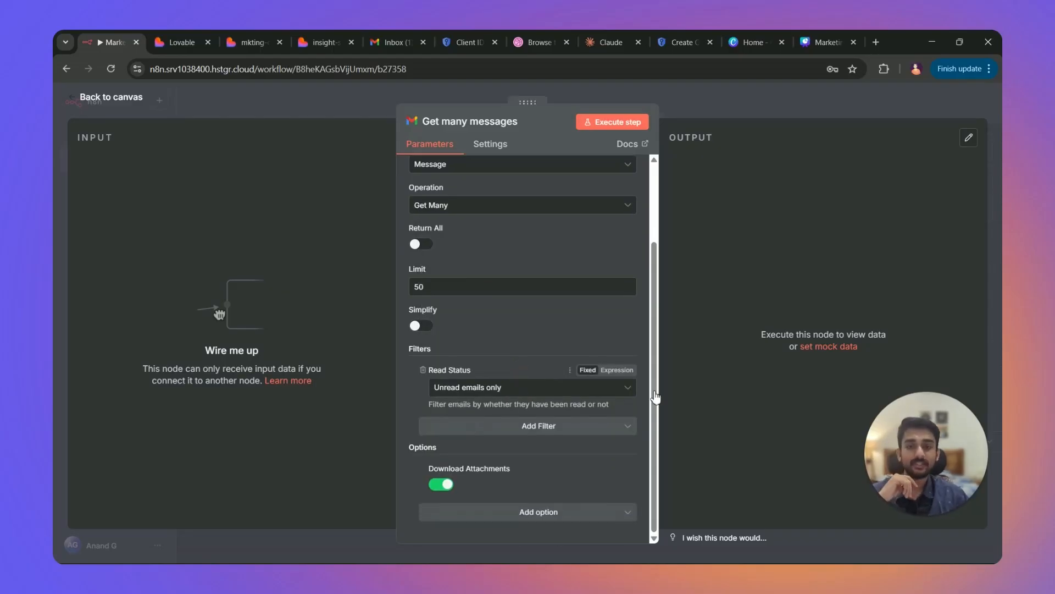
{"action": "left_click", "coordinate": [391, 42]}
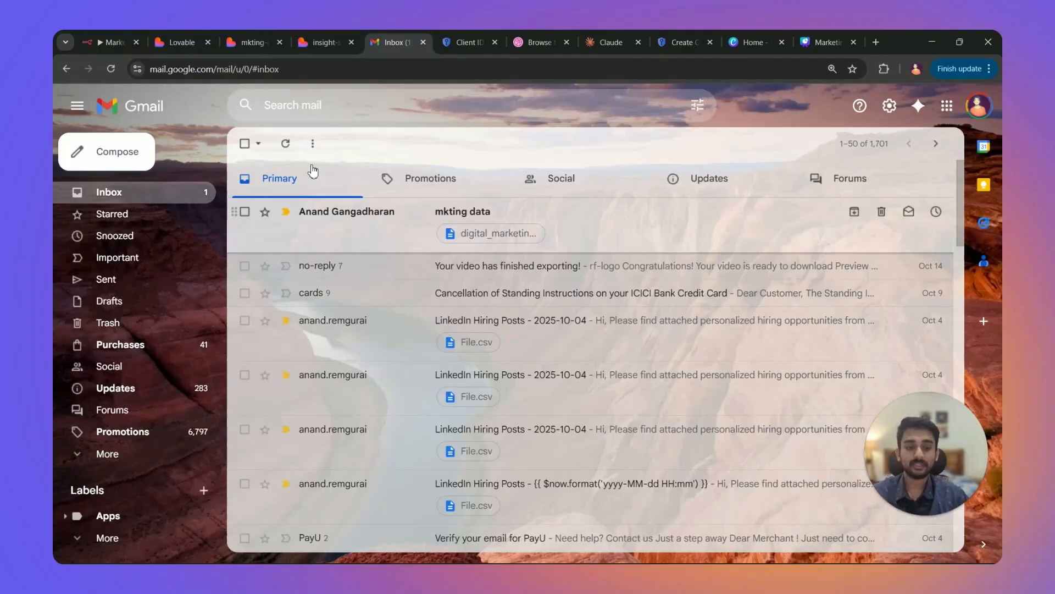
{"action": "left_click", "coordinate": [112, 42]}
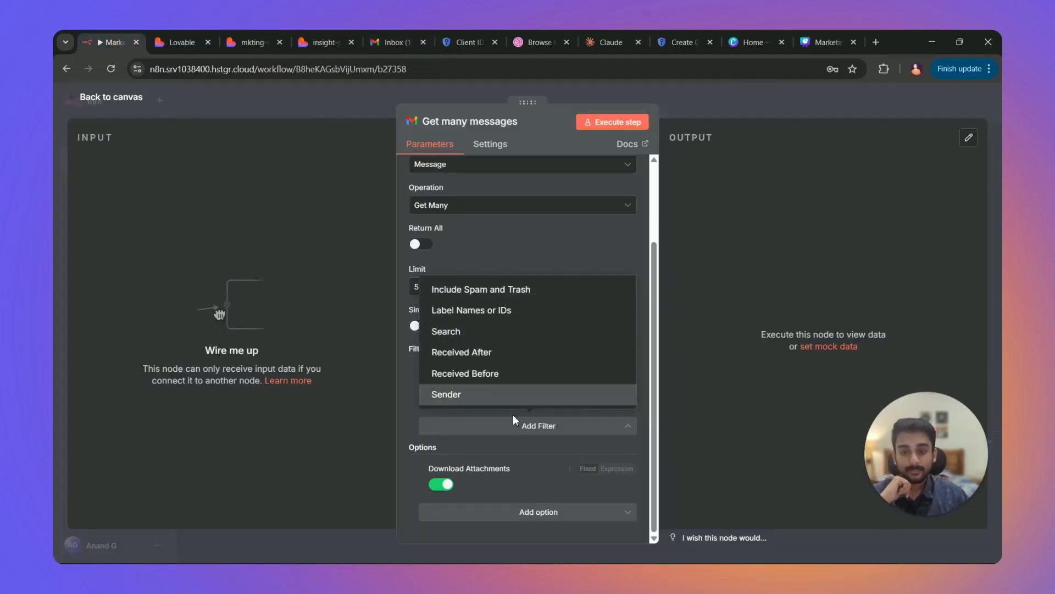
{"action": "left_click", "coordinate": [485, 403]}
{"action": "left_click", "coordinate": [484, 440]}
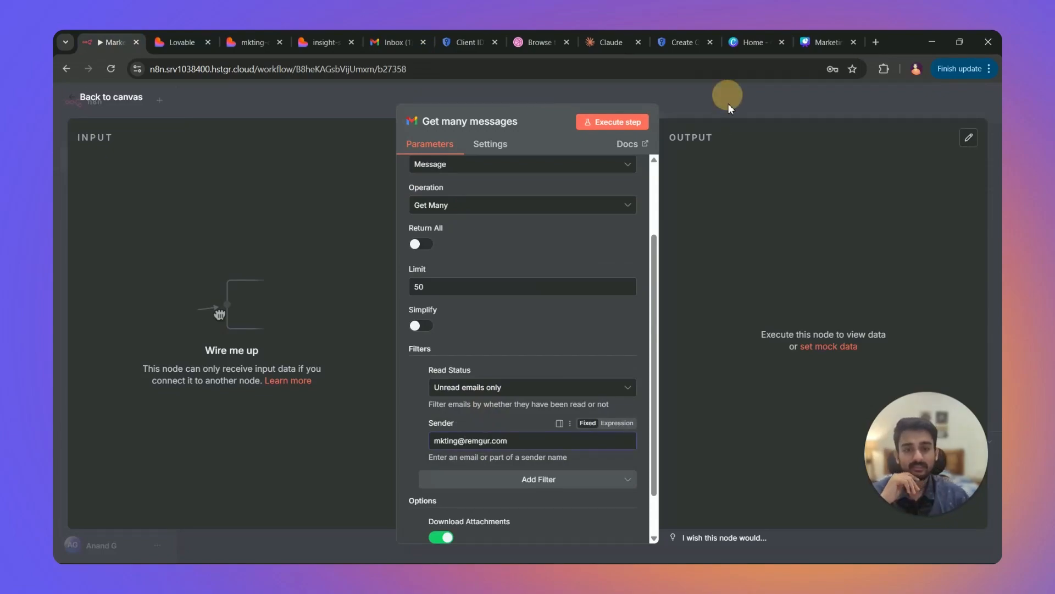
{"action": "left_click", "coordinate": [728, 103]}
{"action": "left_click_drag", "start_coordinate": [802, 338], "coordinate": [449, 356]}
{"action": "scroll", "coordinate": [593, 354], "scroll_direction": "down", "scroll_amount": 2}
{"action": "scroll", "coordinate": [593, 348], "scroll_direction": "up", "scroll_amount": 1}
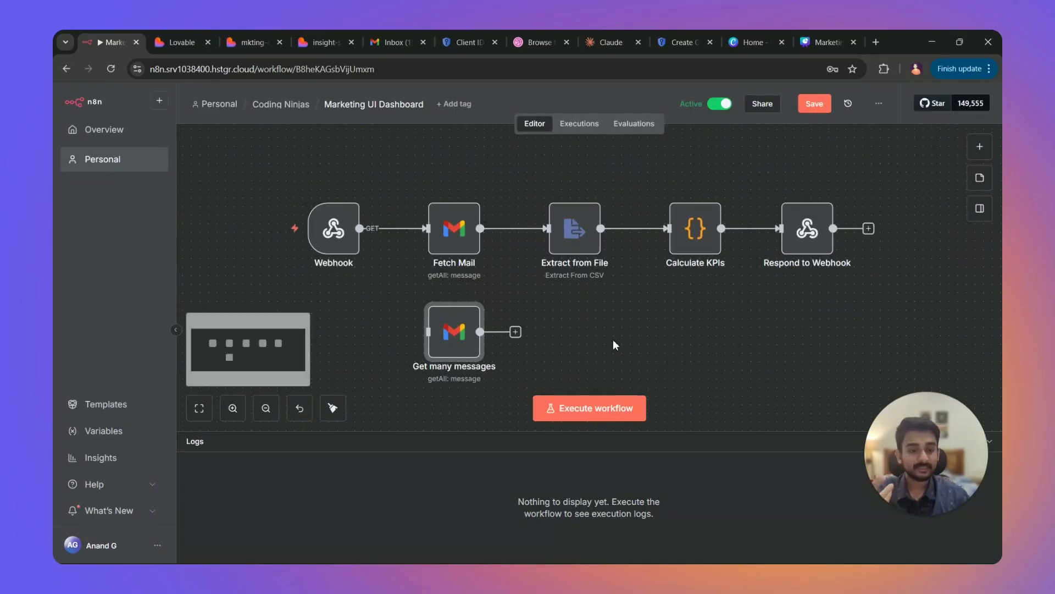
{"action": "double_click", "coordinate": [446, 233]}
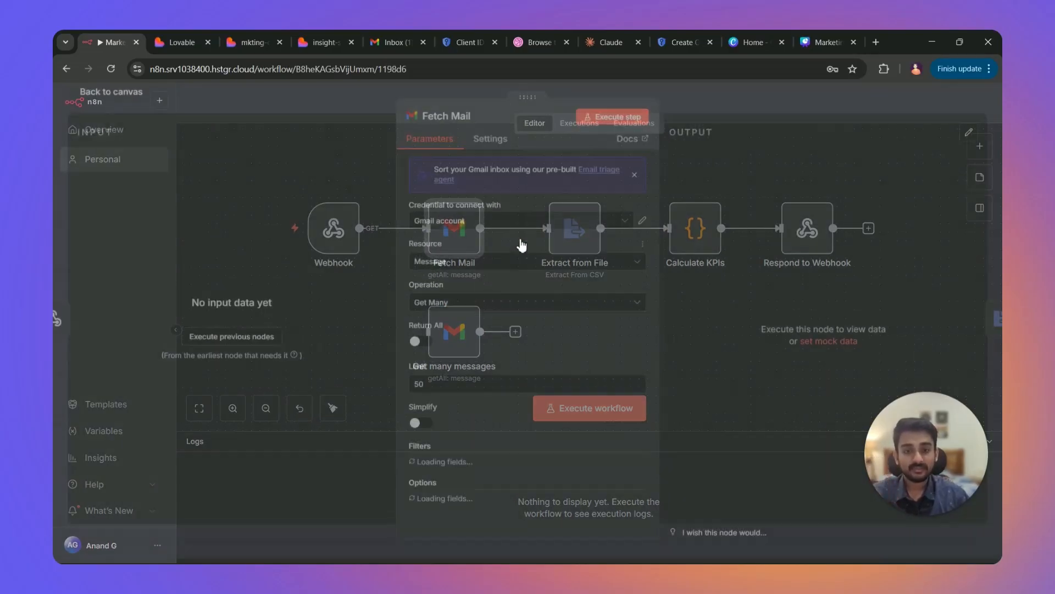
{"action": "left_click", "coordinate": [696, 110]}
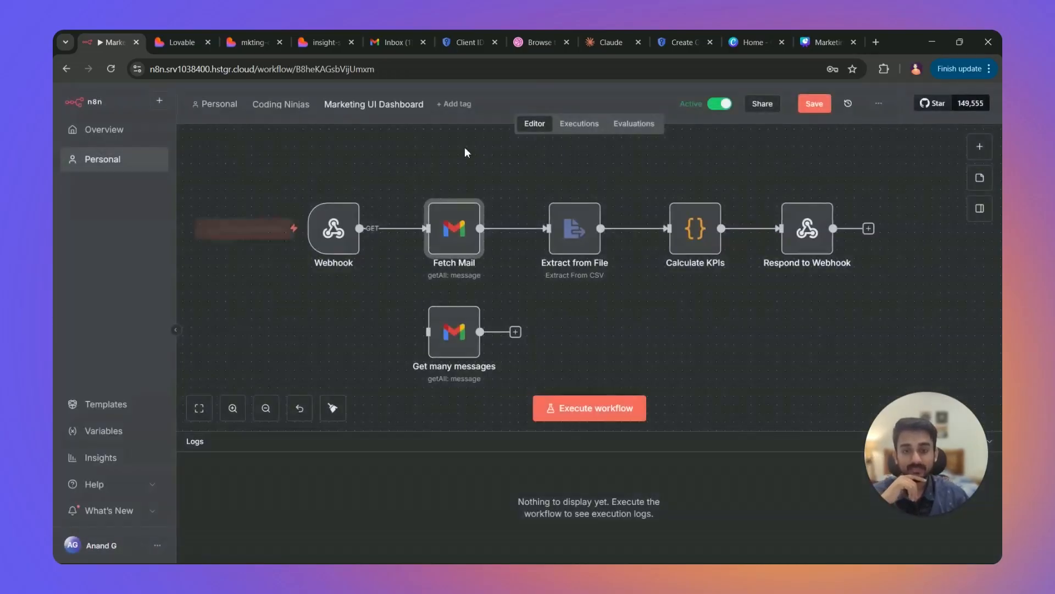
{"action": "left_click", "coordinate": [578, 124]}
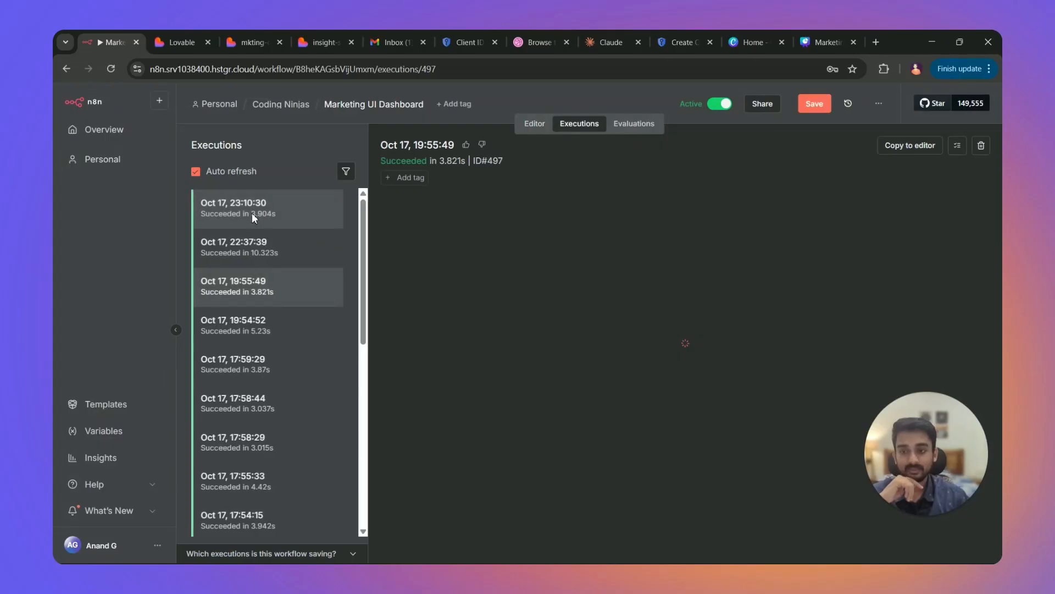
{"action": "double_click", "coordinate": [568, 294]}
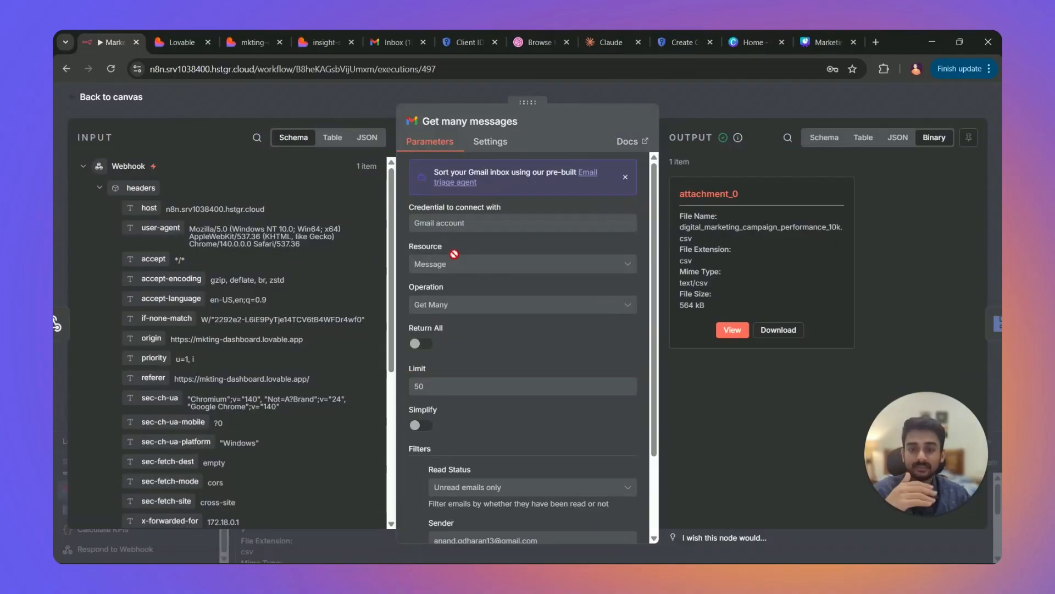
{"action": "scroll", "coordinate": [502, 360], "scroll_direction": "down", "scroll_amount": 3}
{"action": "scroll", "coordinate": [493, 353], "scroll_direction": "up", "scroll_amount": 3}
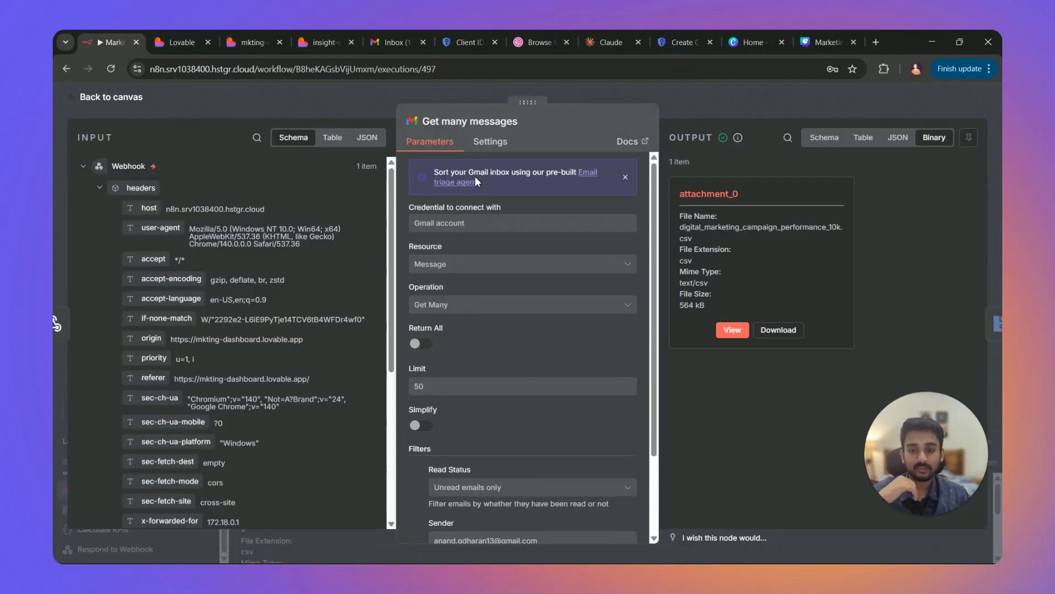
{"action": "left_click", "coordinate": [391, 36]}
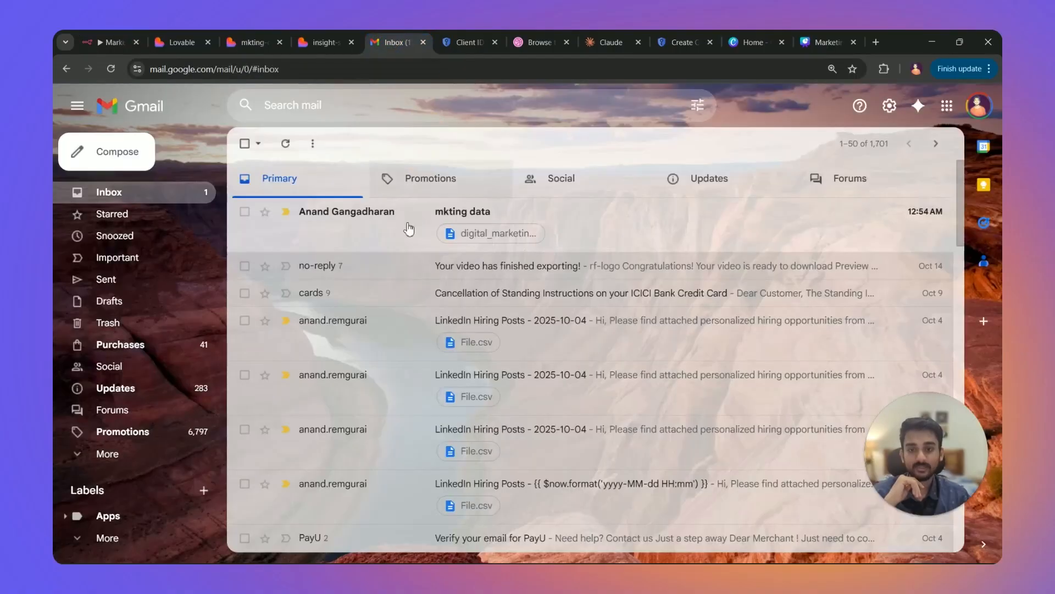
{"action": "left_click", "coordinate": [94, 38]}
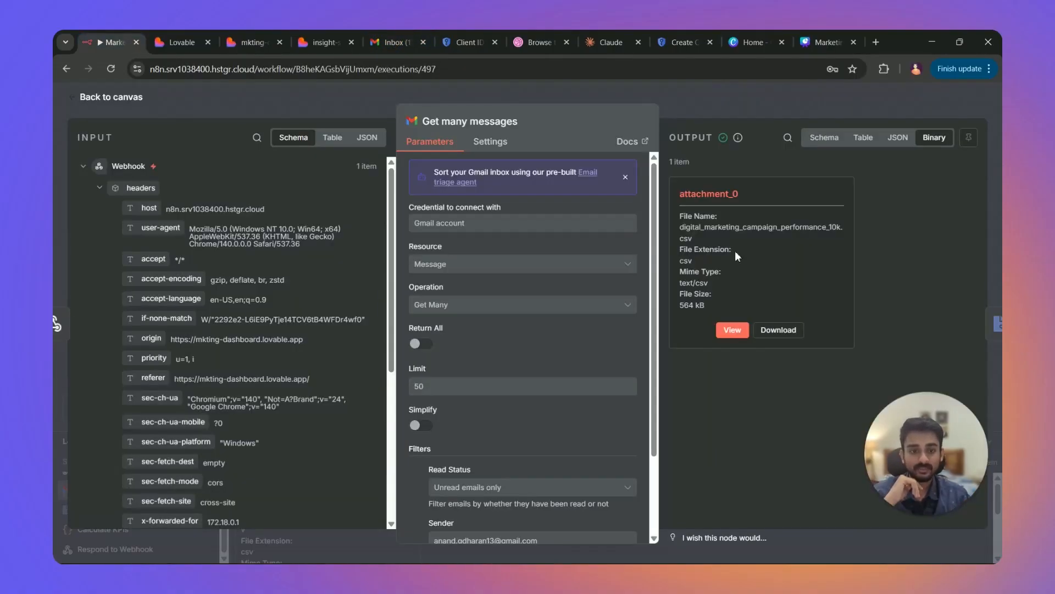
{"action": "left_click_drag", "start_coordinate": [684, 228], "coordinate": [849, 230]}
{"action": "left_click", "coordinate": [775, 296]}
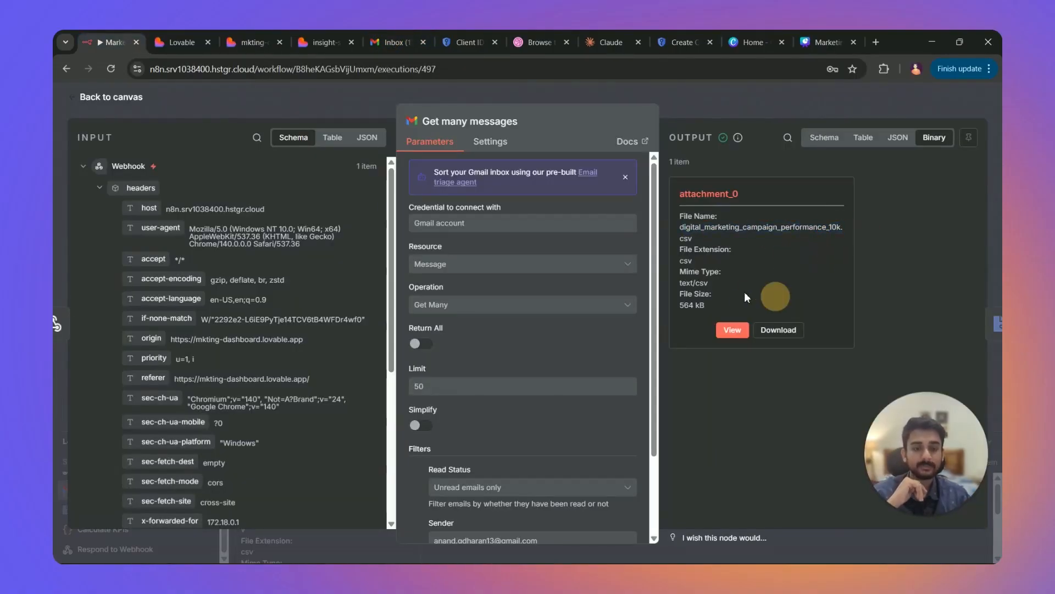
{"action": "left_click", "coordinate": [697, 109]}
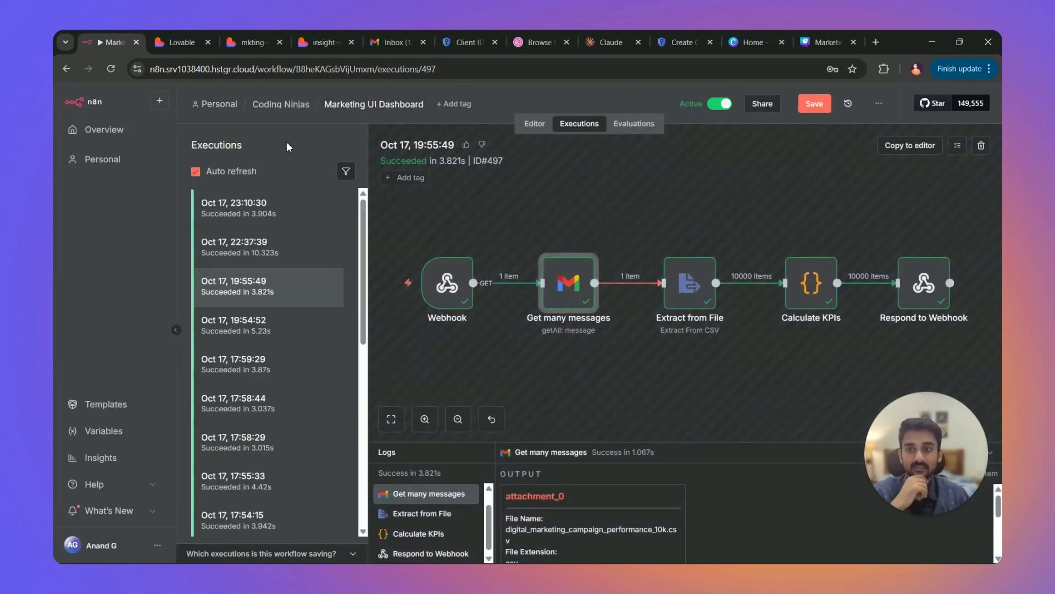
{"action": "left_click", "coordinate": [534, 123]}
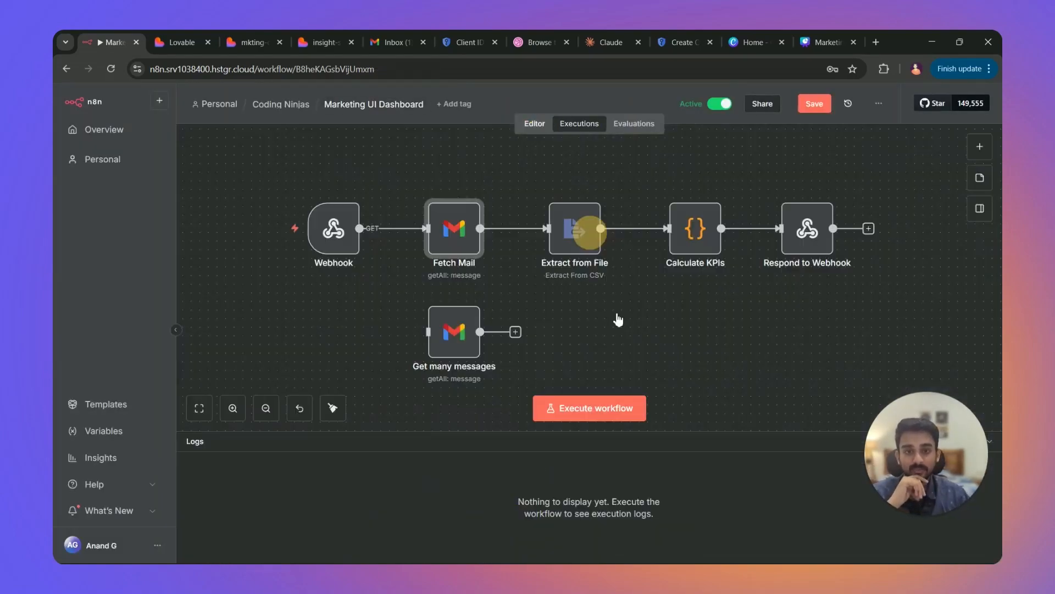
Add an Extract from File node using Extract From CSV on binary field 'data' after Get many messages.
{"action": "left_click", "coordinate": [515, 332]}
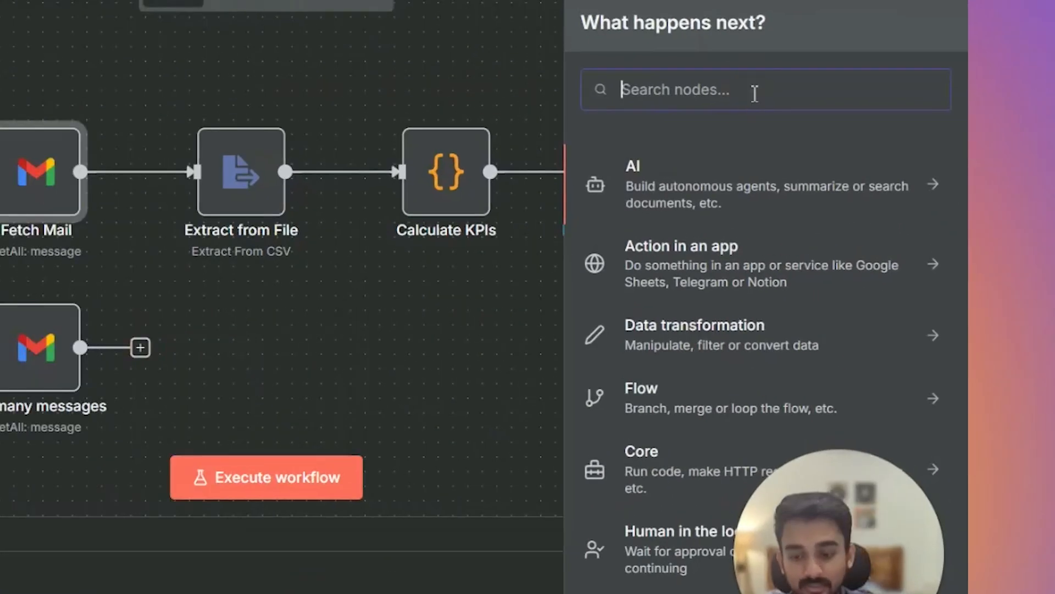
{"action": "type", "text": "extract"}
{"action": "left_click", "coordinate": [679, 166]}
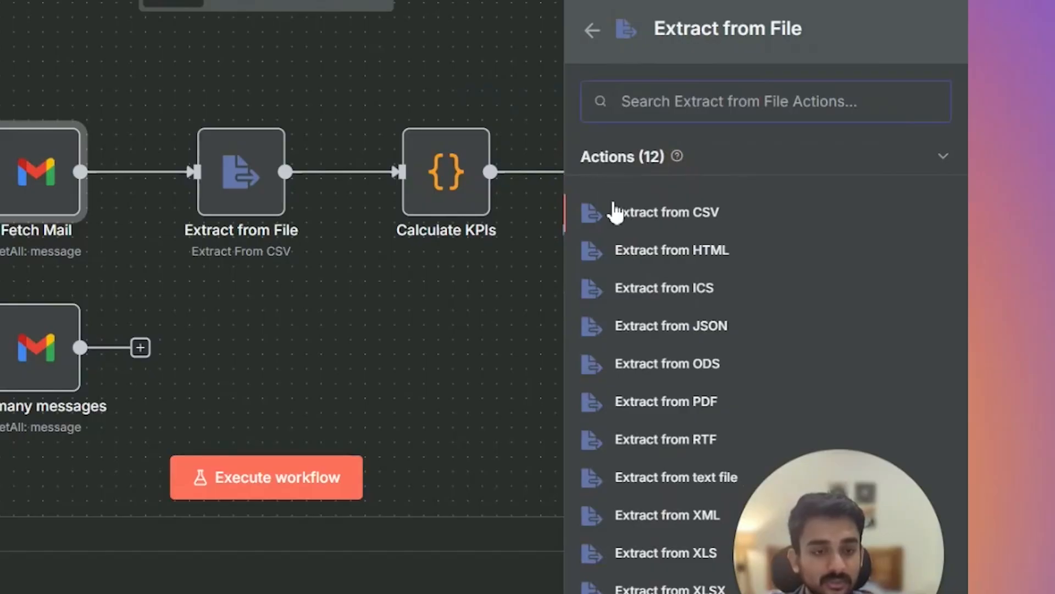
{"action": "left_click", "coordinate": [668, 217]}
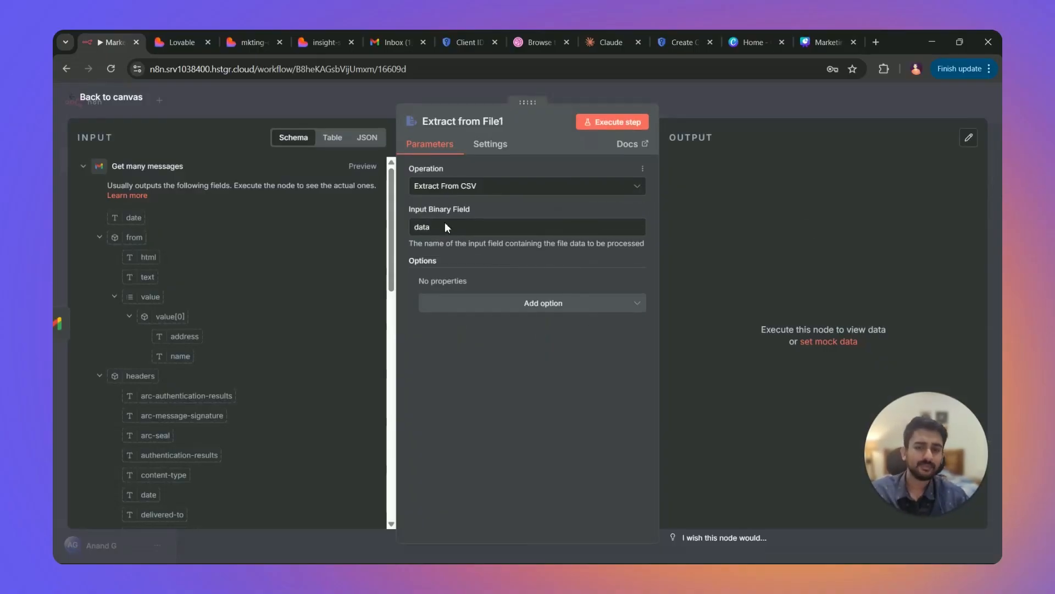
{"action": "double_click", "coordinate": [427, 227]}
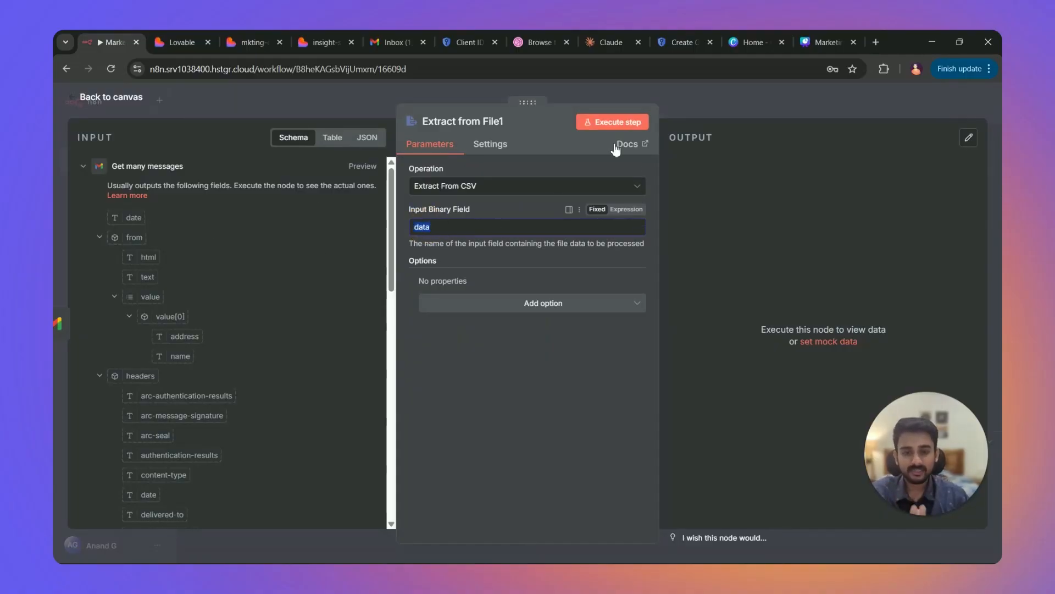
{"action": "left_click", "coordinate": [693, 119]}
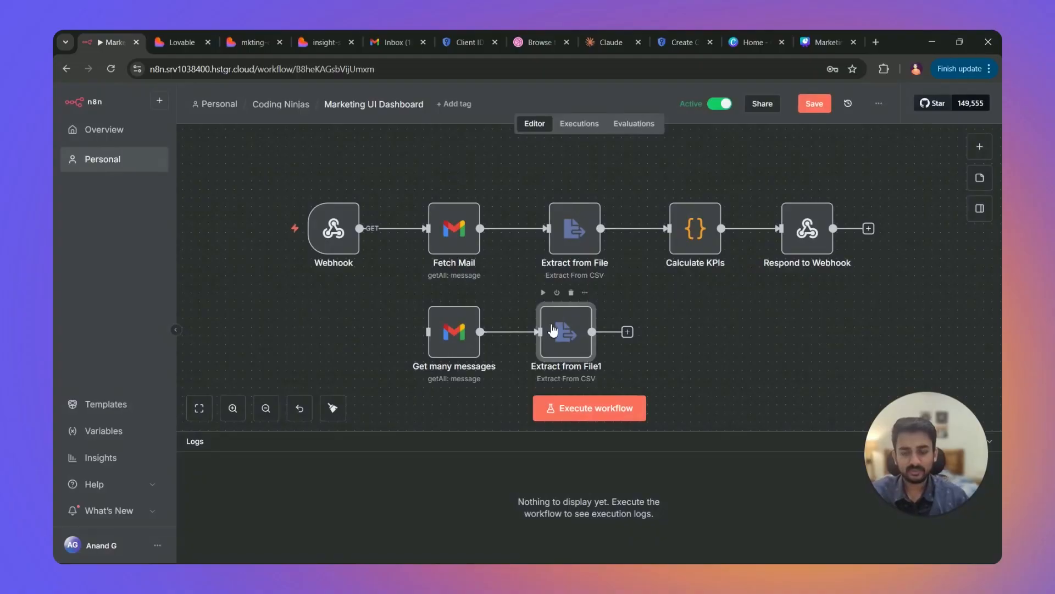
{"action": "left_click", "coordinate": [580, 123]}
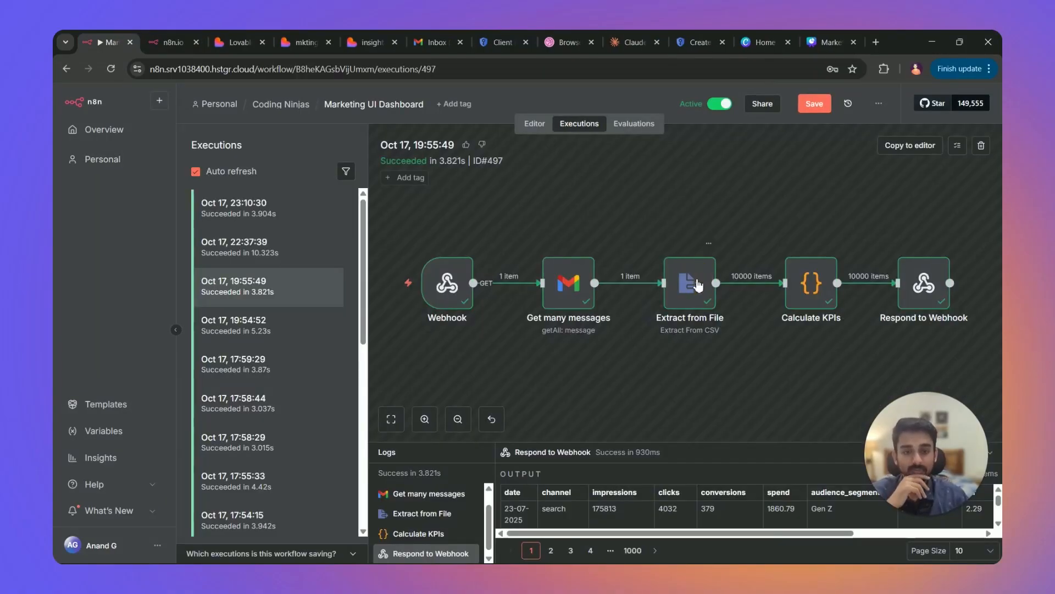
{"action": "double_click", "coordinate": [697, 285]}
{"action": "double_click", "coordinate": [448, 225]}
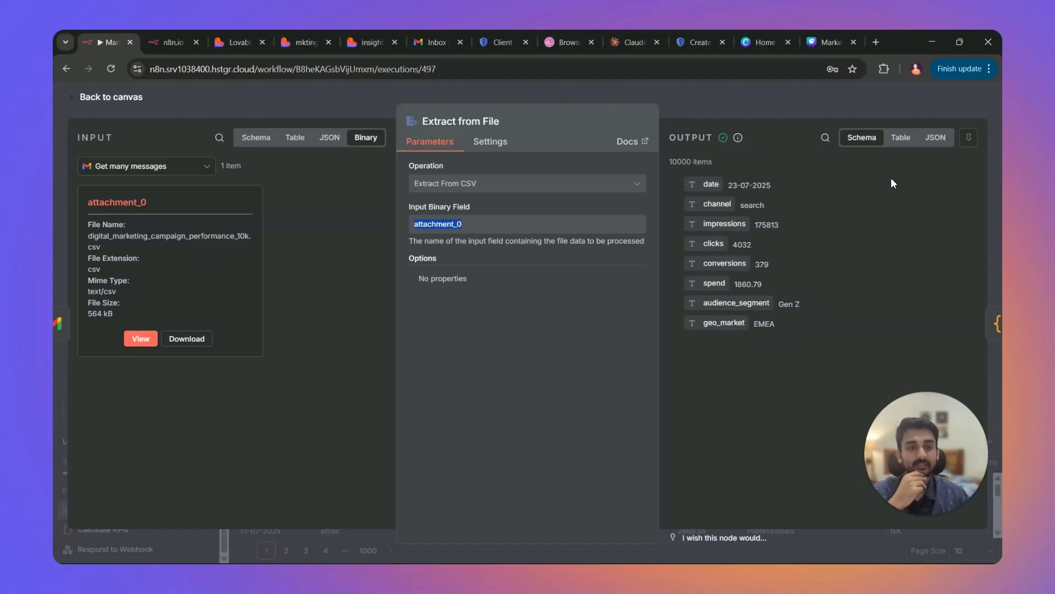
{"action": "left_click", "coordinate": [901, 138]}
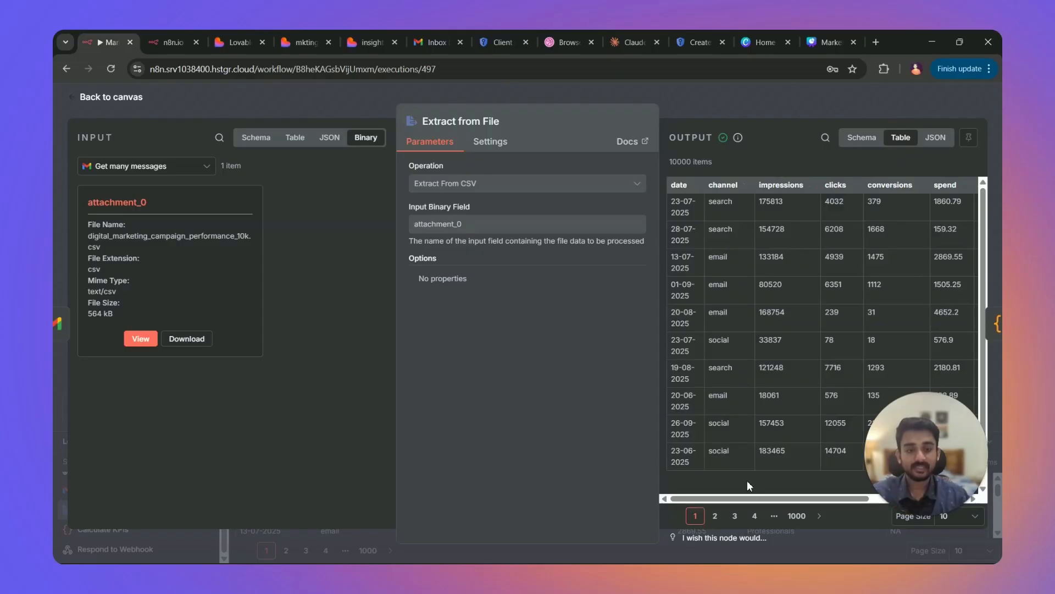
{"action": "mouse_move", "coordinate": [743, 498]}
{"action": "left_mouse_down"}
{"action": "mouse_move", "coordinate": [849, 504]}
{"action": "mouse_move", "coordinate": [748, 503]}
{"action": "left_mouse_up"}
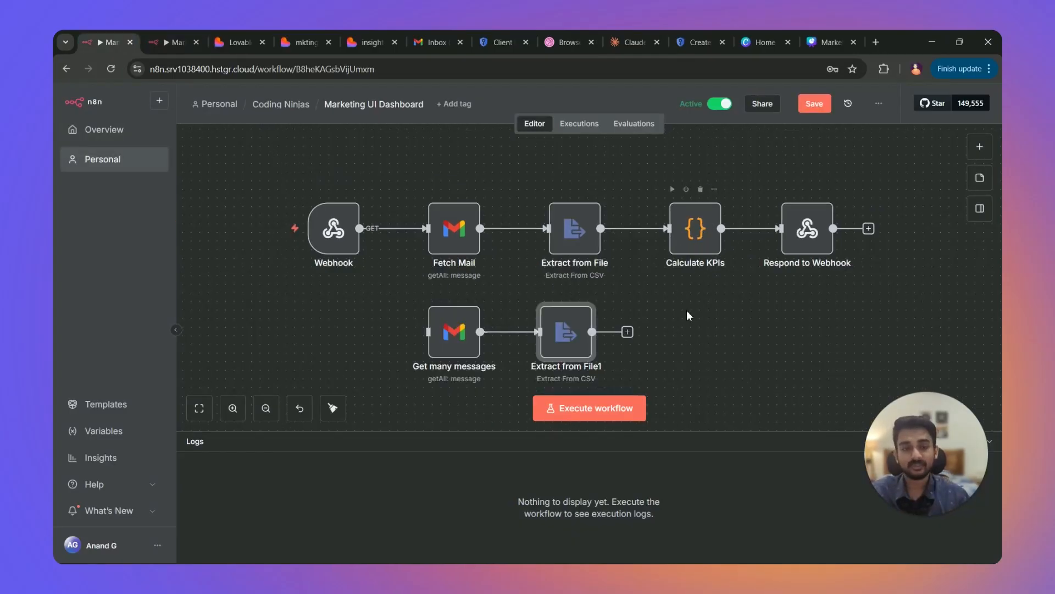
Review the Calculate KPIs node's JavaScript code, then switch to Claude's chat history.
{"action": "left_click", "coordinate": [702, 235]}
{"action": "double_click", "coordinate": [701, 235]}
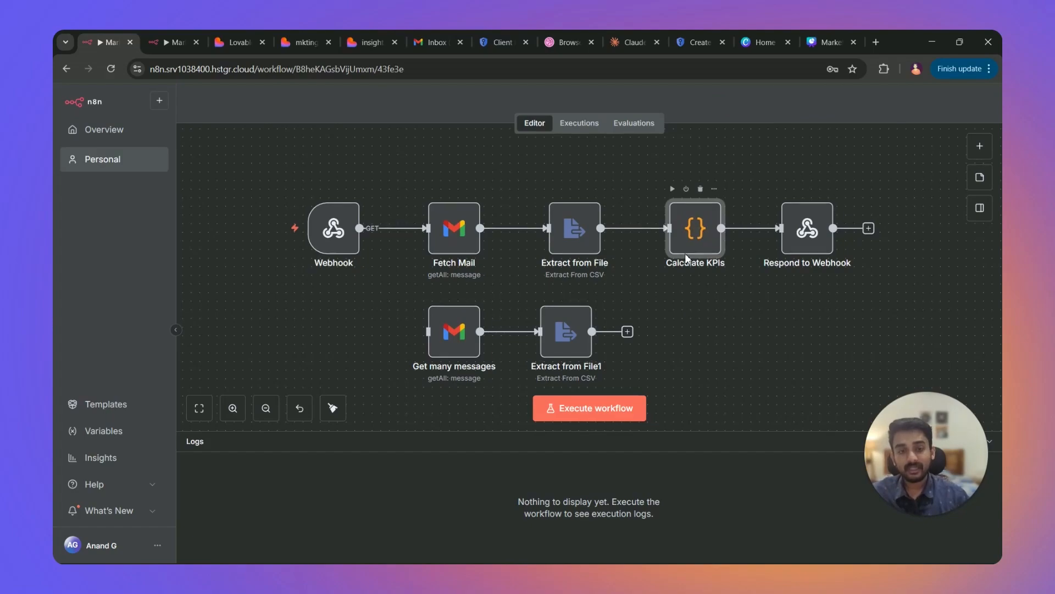
{"action": "scroll", "coordinate": [425, 319], "scroll_direction": "up", "scroll_amount": 10}
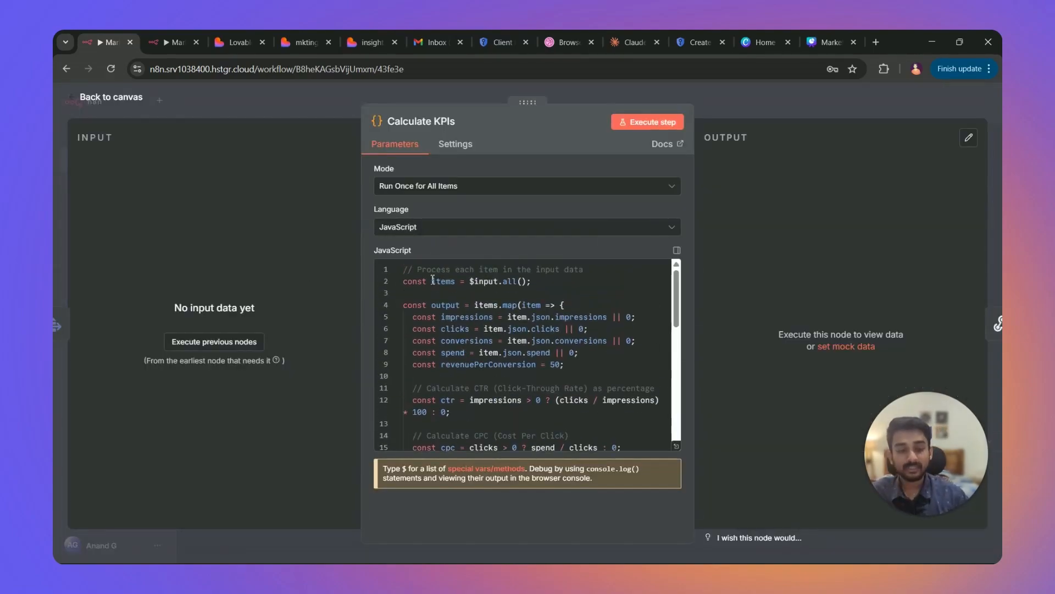
{"action": "mouse_move", "coordinate": [432, 280]}
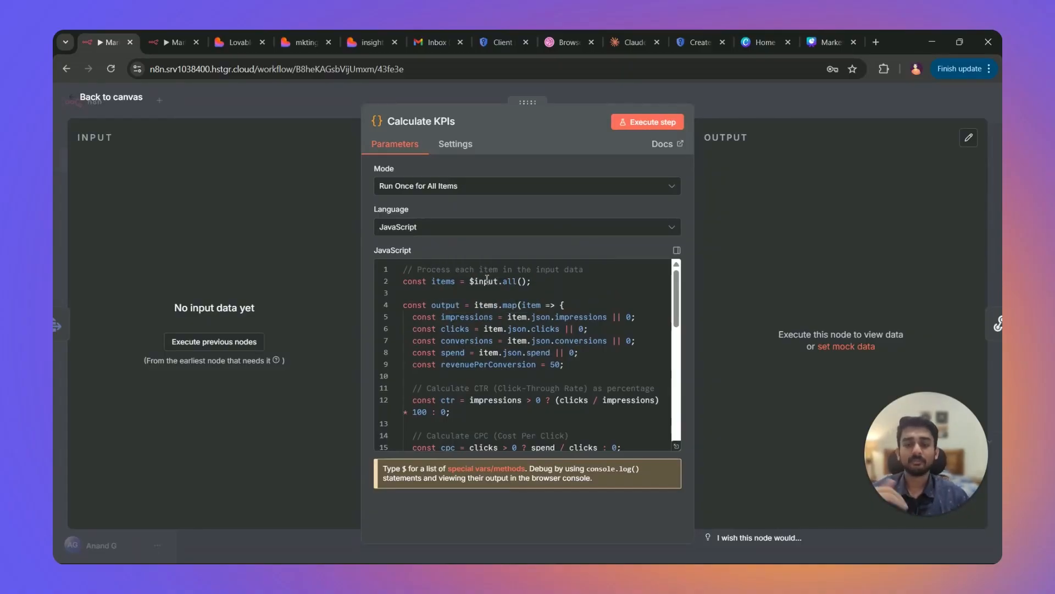
{"action": "left_click", "coordinate": [618, 41]}
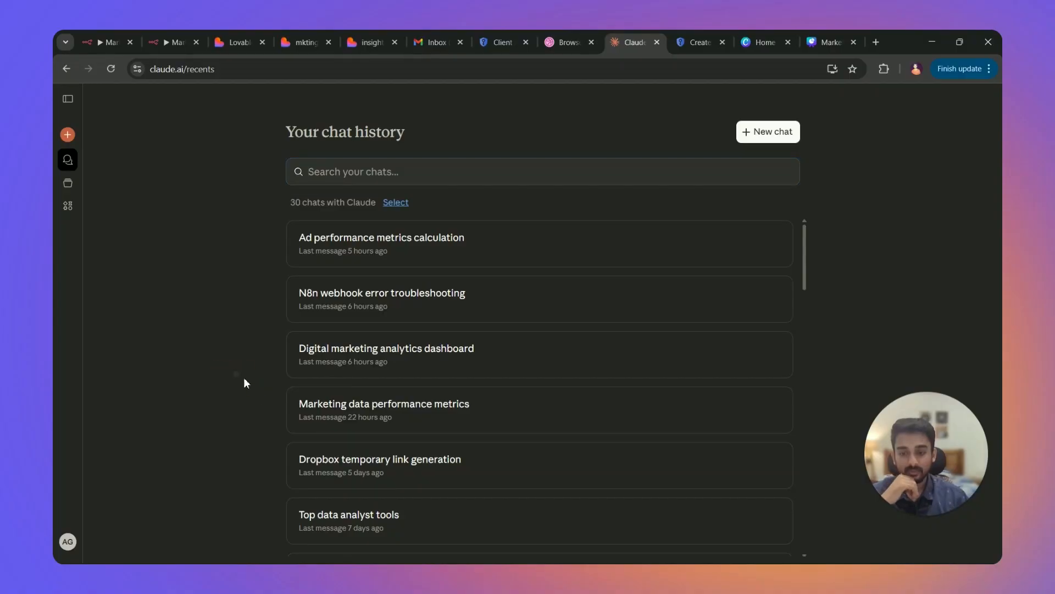
Open the Marketing data performance metrics chat and review its dataset fields, $50 revenue assumption and CTR/CPC/CPA/ROI request.
{"action": "left_click", "coordinate": [348, 410]}
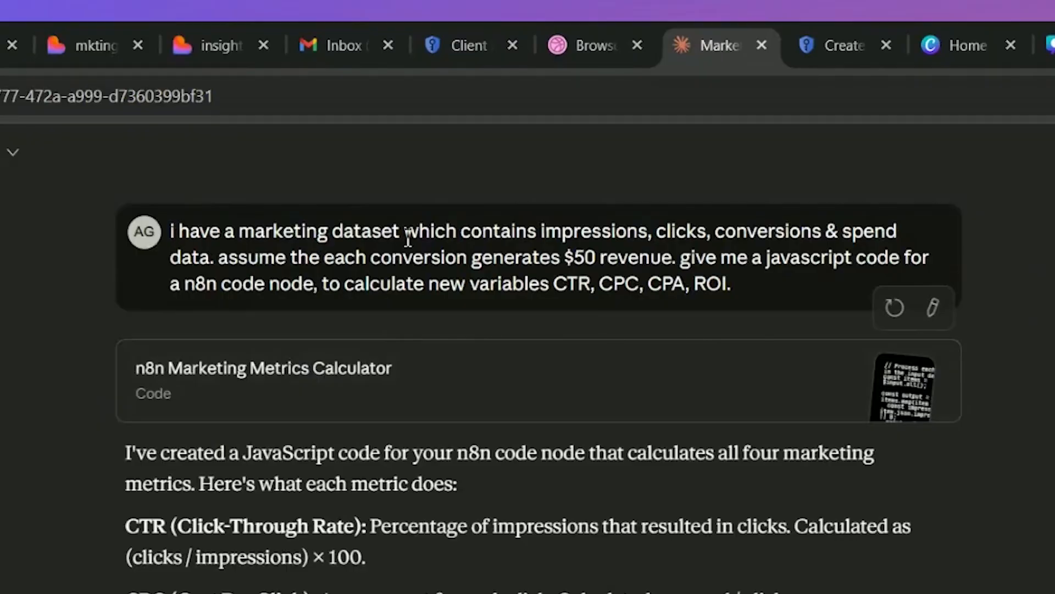
{"action": "left_click_drag", "start_coordinate": [565, 241], "coordinate": [271, 262]}
{"action": "left_click", "coordinate": [373, 263]}
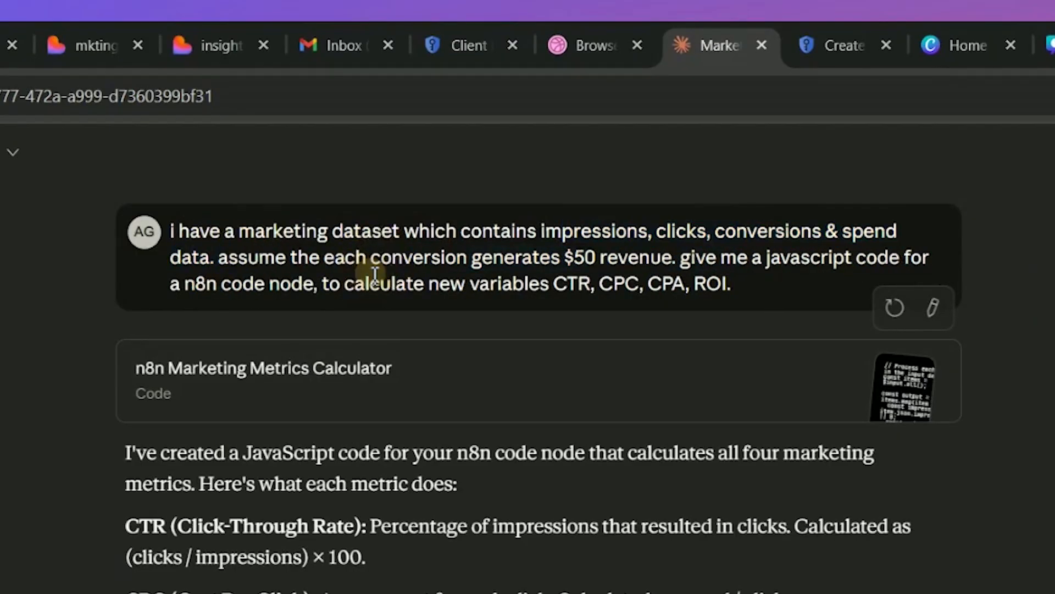
{"action": "left_click_drag", "start_coordinate": [565, 257], "coordinate": [714, 266]}
{"action": "left_click", "coordinate": [764, 280]}
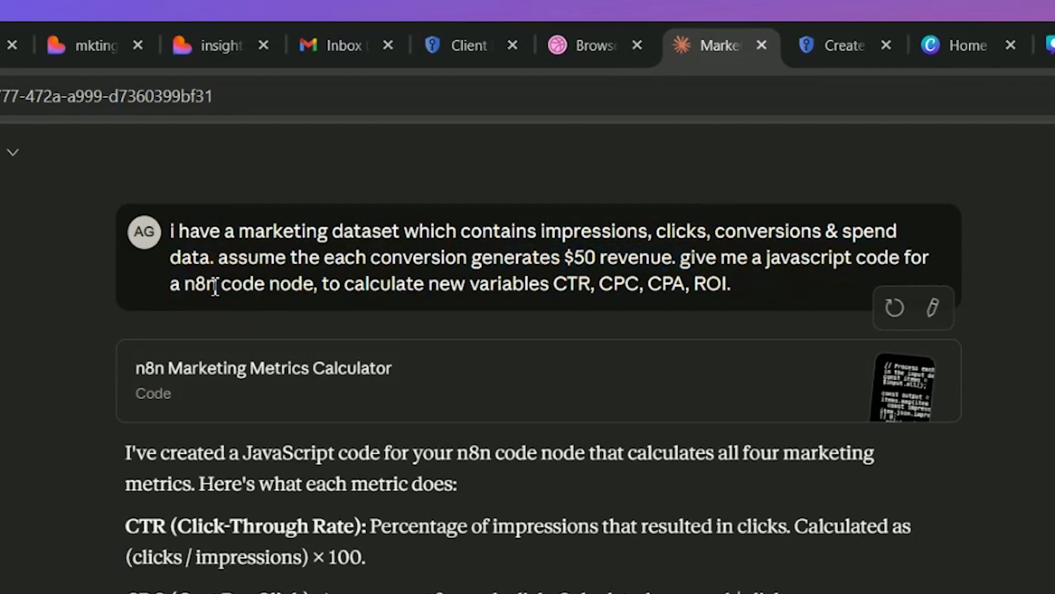
{"action": "left_click_drag", "start_coordinate": [207, 283], "coordinate": [330, 283]}
{"action": "left_click", "coordinate": [476, 284]}
{"action": "left_click_drag", "start_coordinate": [565, 286], "coordinate": [737, 282]}
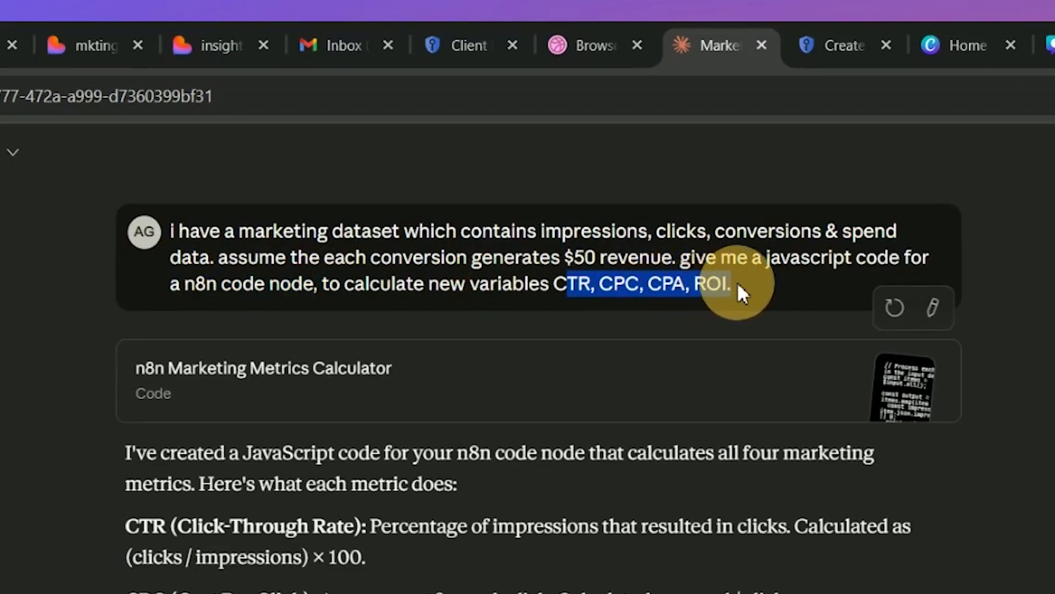
Open the n8n Marketing Metrics Calculator artifact and select all its JavaScript code.
{"action": "left_click", "coordinate": [346, 401]}
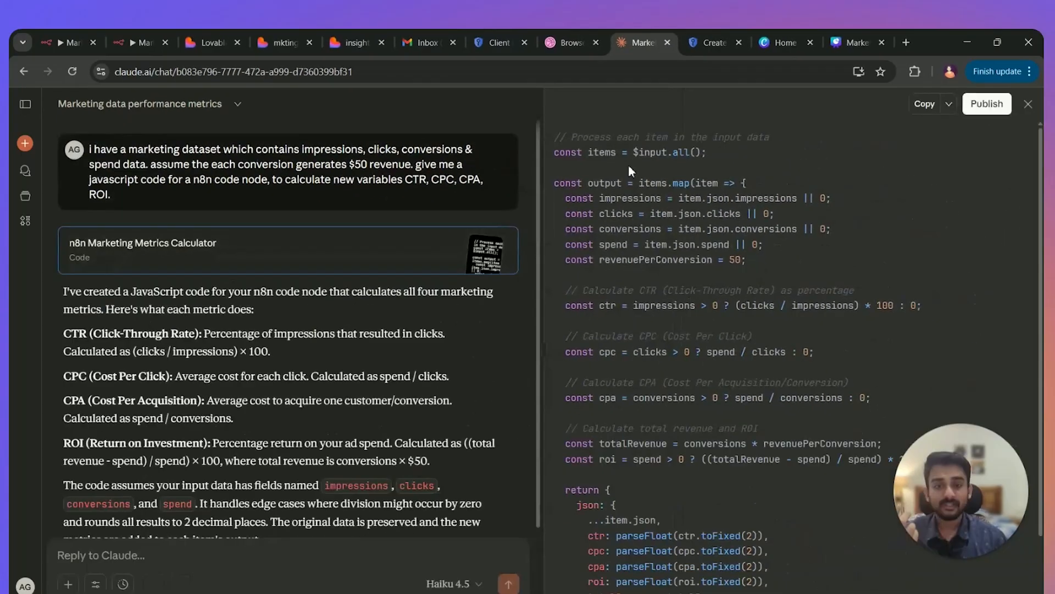
{"action": "left_click_drag", "start_coordinate": [542, 139], "coordinate": [755, 553]}
{"action": "scroll", "coordinate": [768, 397], "scroll_direction": "up", "scroll_amount": 2}
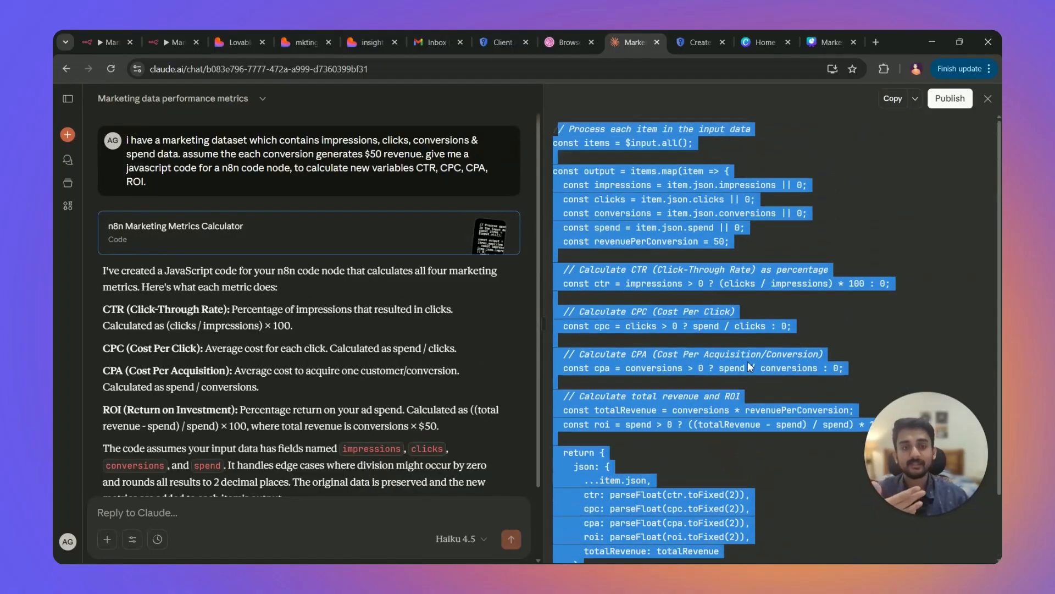
{"action": "left_click", "coordinate": [147, 37]}
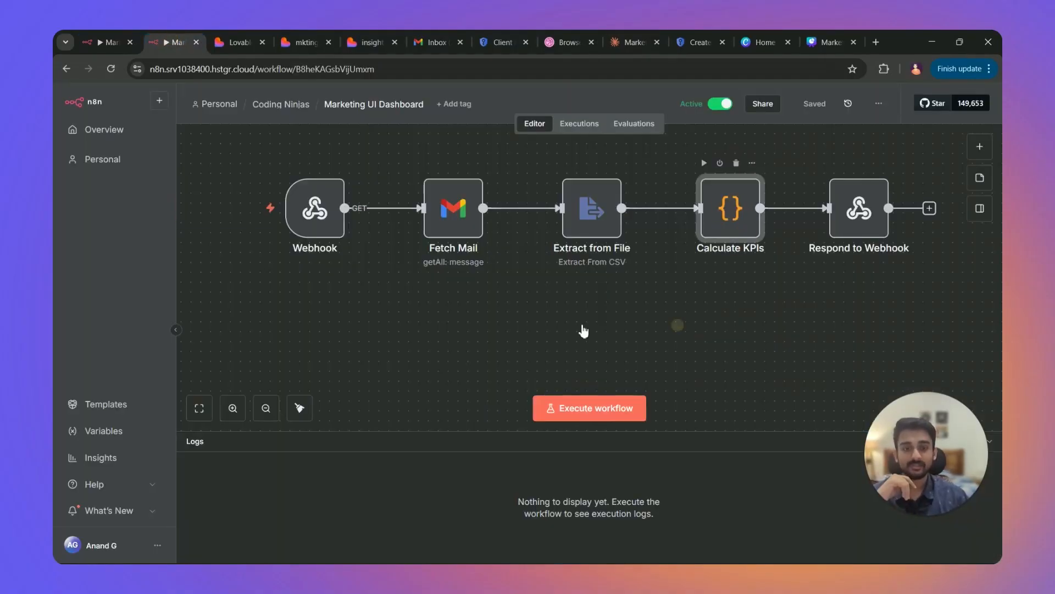
Open the Calculate KPIs Code node to review its JavaScript.
{"action": "key", "text": "Return"}
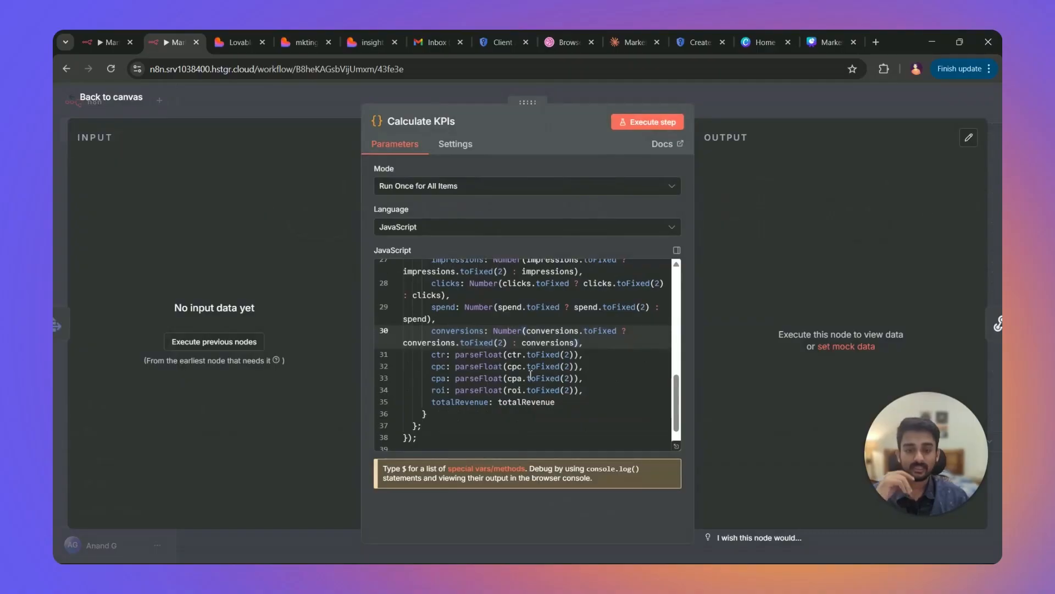
{"action": "scroll", "coordinate": [520, 376], "scroll_direction": "up", "scroll_amount": 8}
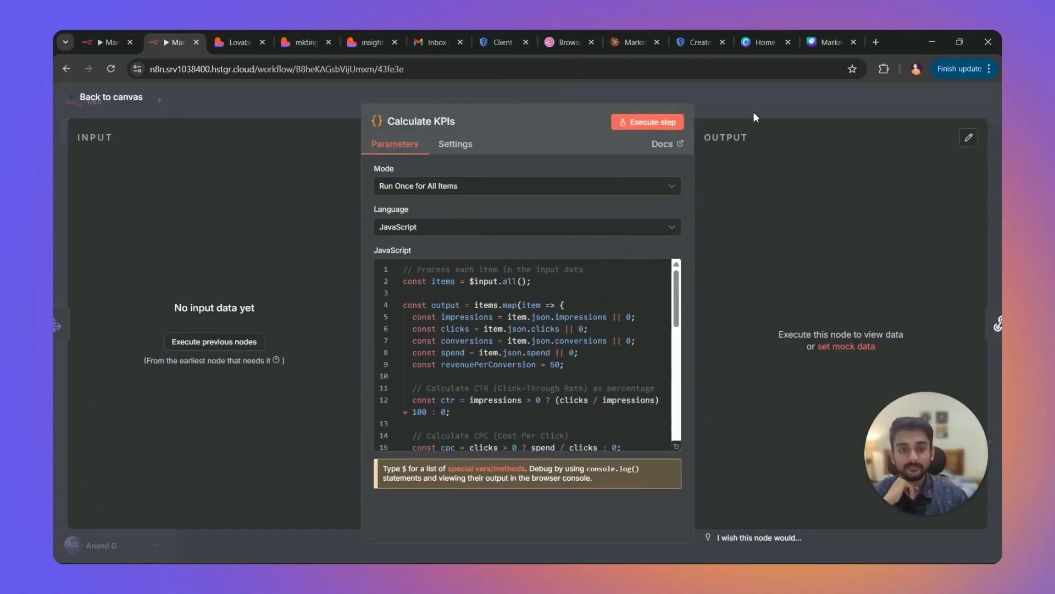
{"action": "left_click", "coordinate": [754, 113]}
View execution #497's Calculate KPIs output: 10000 items with the computed ctr column.
{"action": "left_click", "coordinate": [96, 42]}
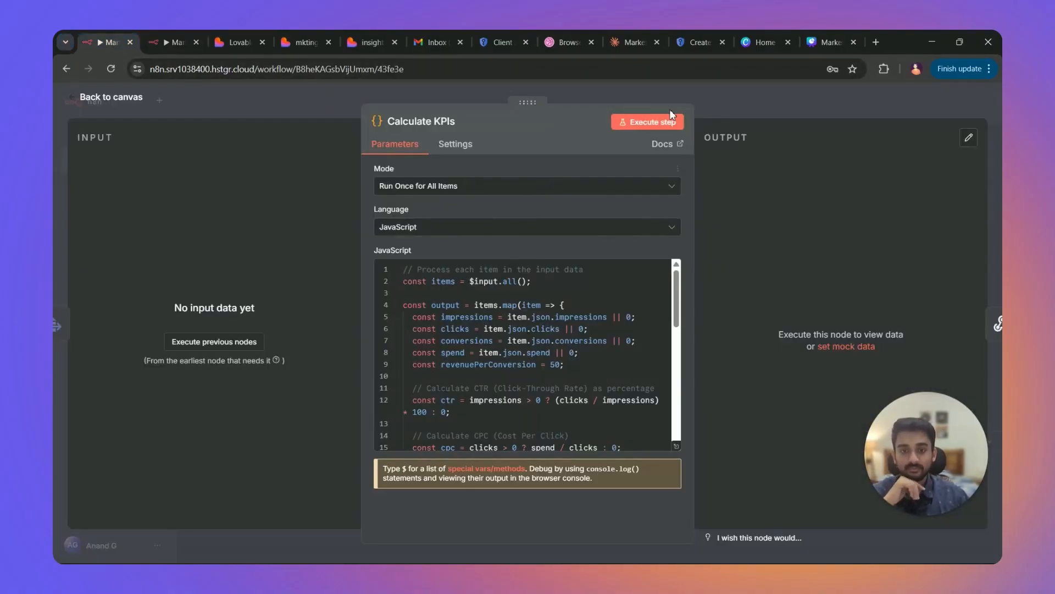
{"action": "key", "text": "Escape"}
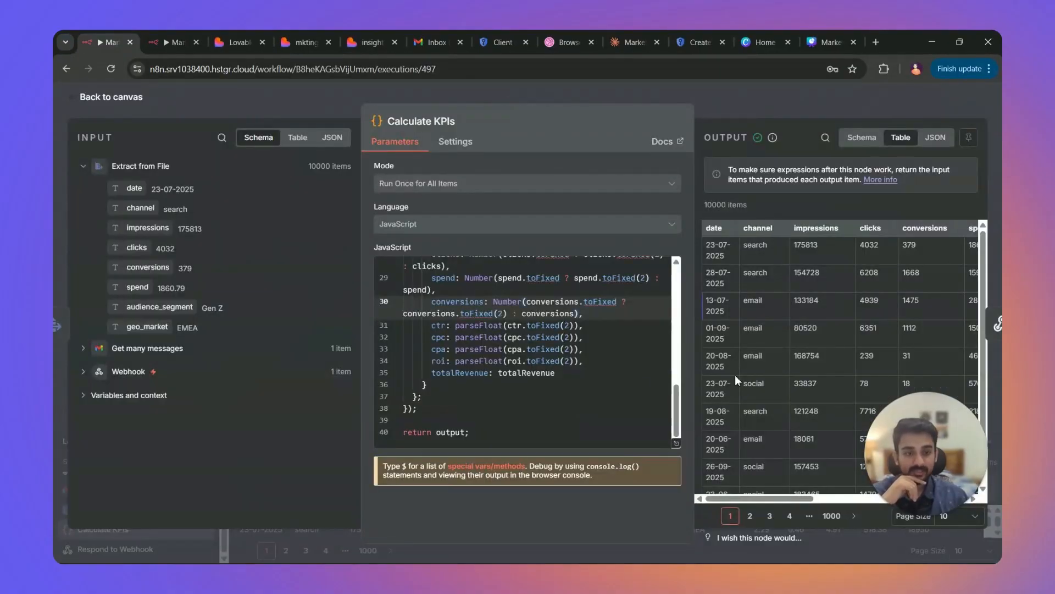
{"action": "left_click_drag", "start_coordinate": [770, 498], "coordinate": [893, 507]}
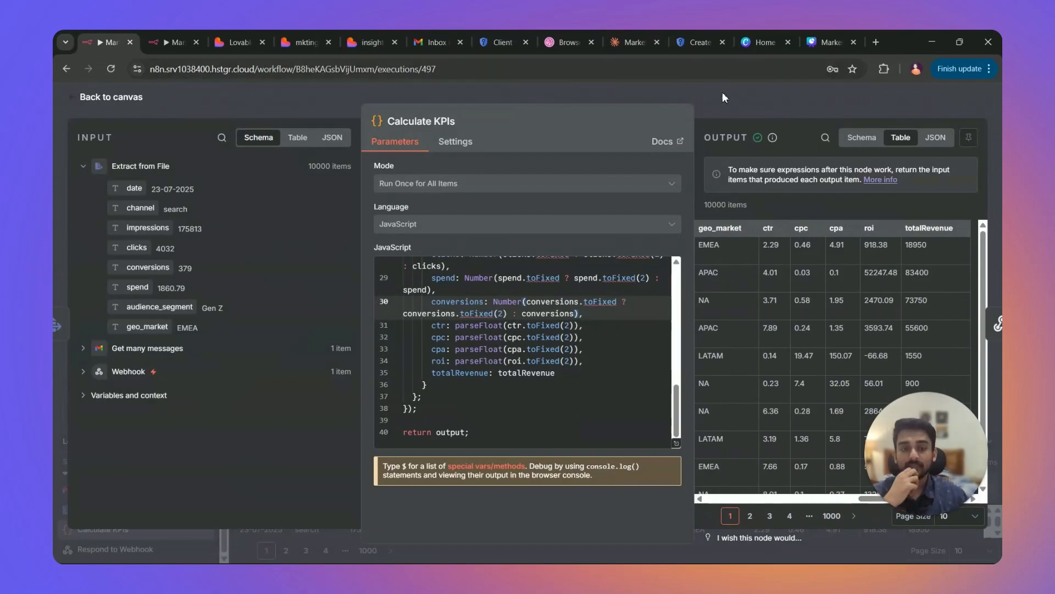
{"action": "left_click", "coordinate": [733, 108]}
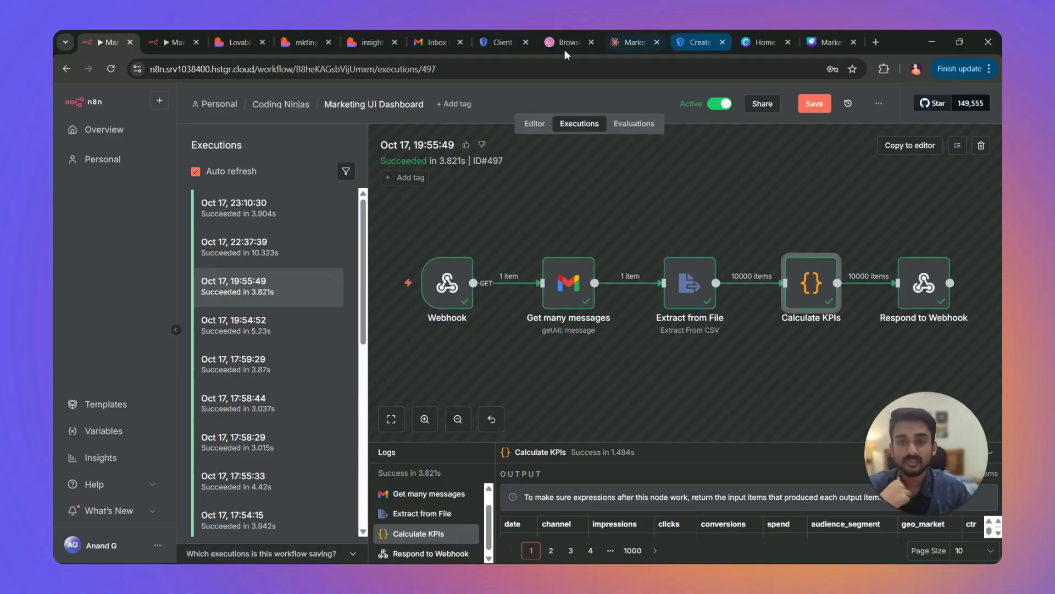
Open google.com in a new tab, then show execution #497's Webhook node output in n8n.
{"action": "left_click", "coordinate": [877, 48]}
{"action": "type", "text": "goog"}
{"action": "key", "text": "Return"}
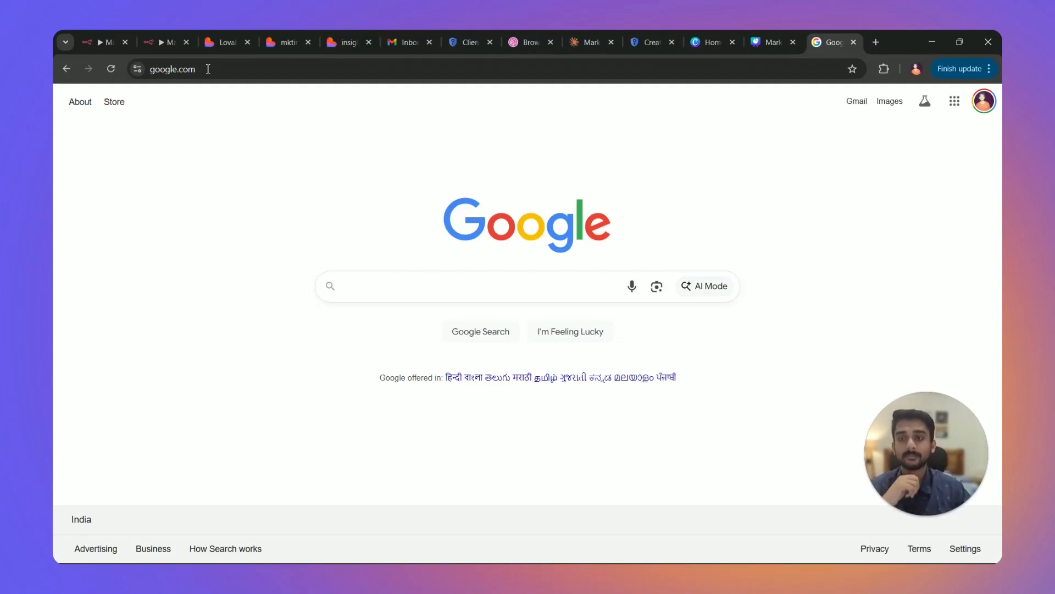
{"action": "left_click", "coordinate": [102, 42]}
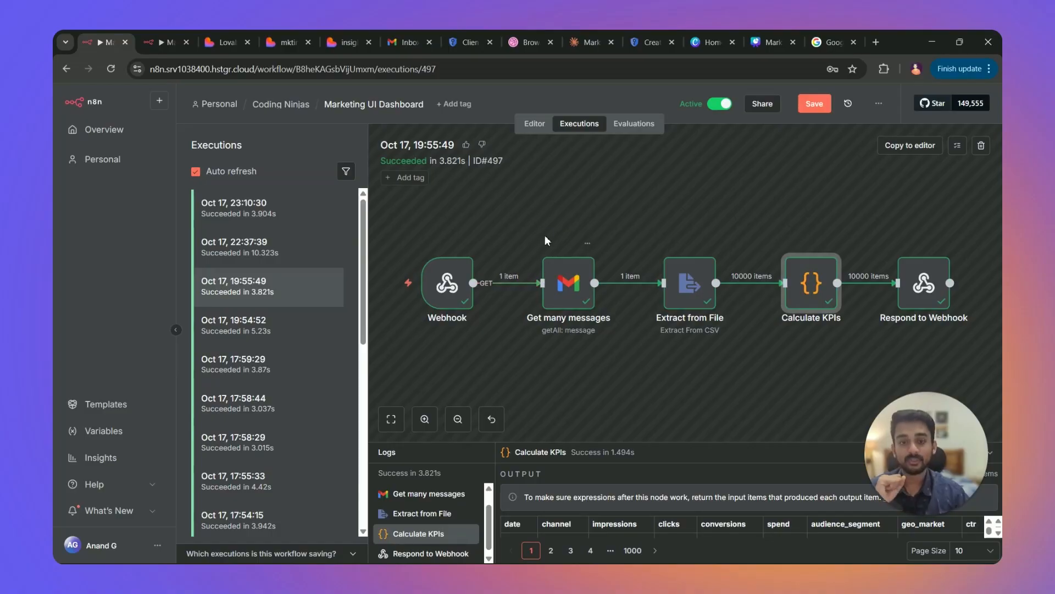
{"action": "left_click", "coordinate": [453, 297]}
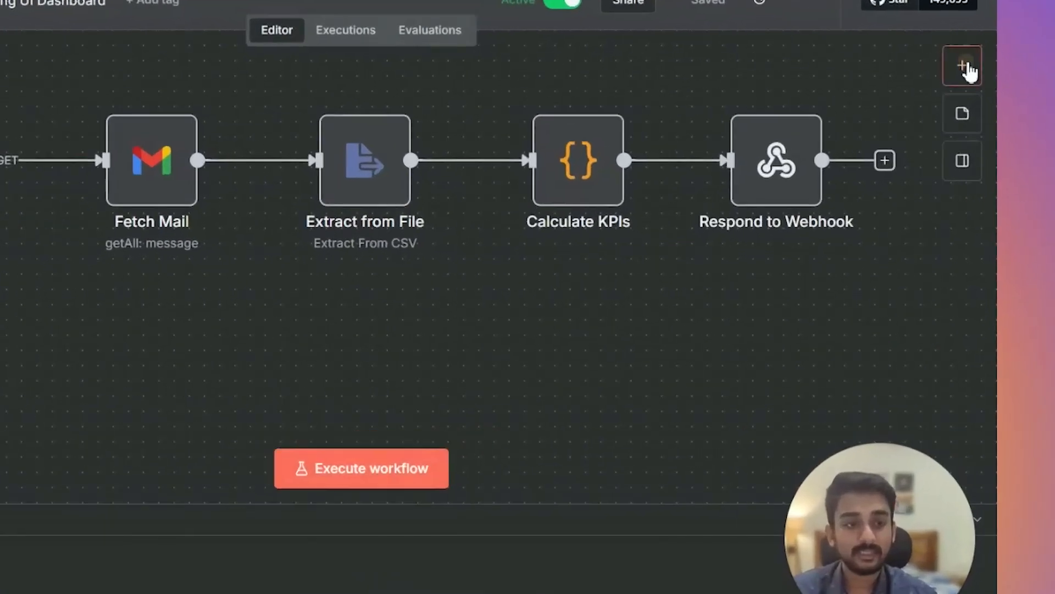
Add a Webhook1 trigger, compare its test and production URLs, and respond using a 'Respond to Webhook' node.
{"action": "left_click", "coordinate": [977, 110]}
{"action": "type", "text": "w"}
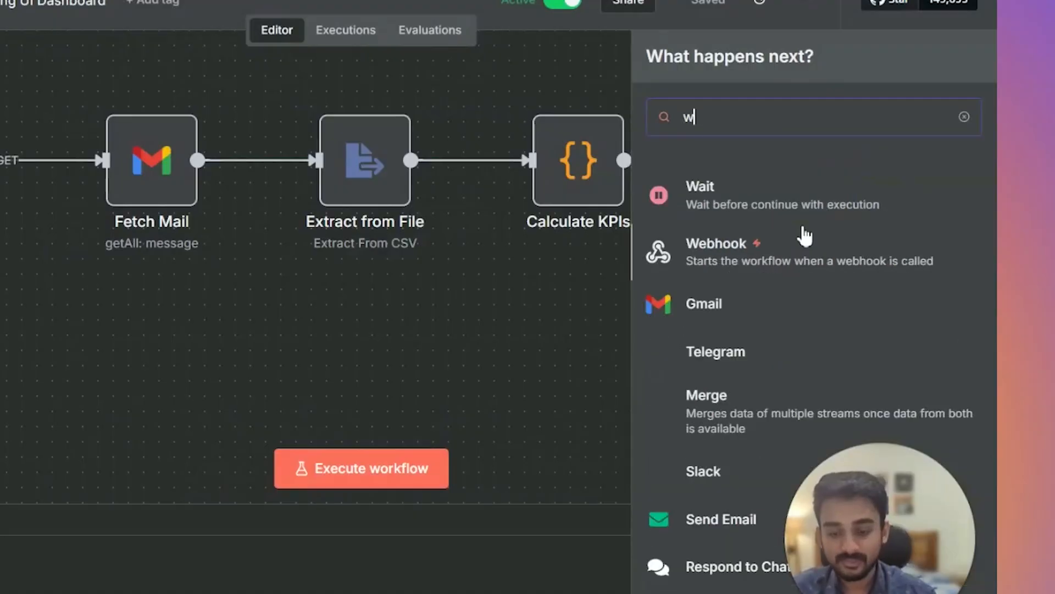
{"action": "type", "text": "ebhoo"}
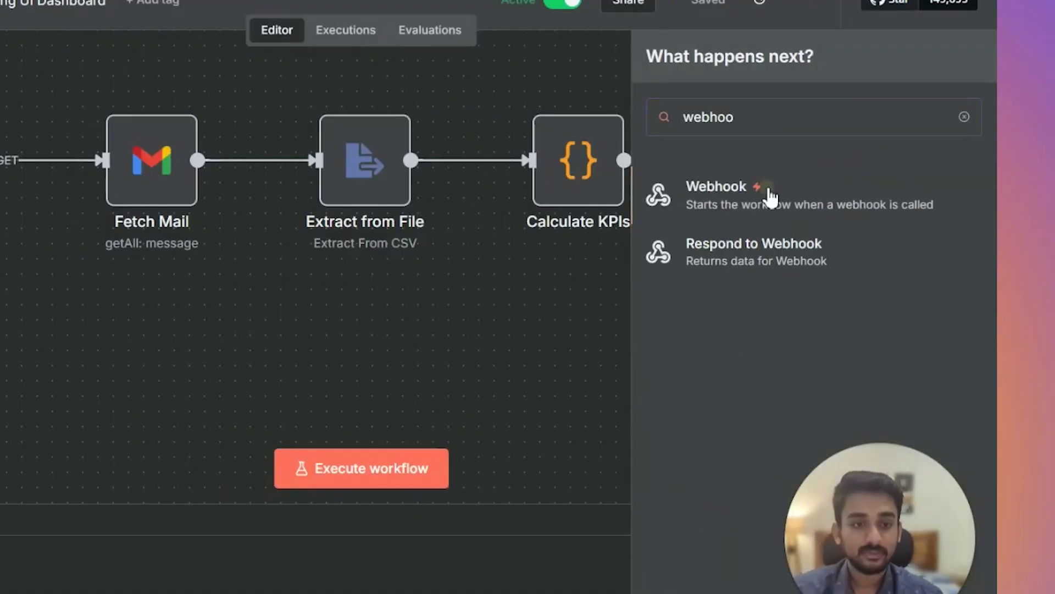
{"action": "left_click", "coordinate": [715, 200]}
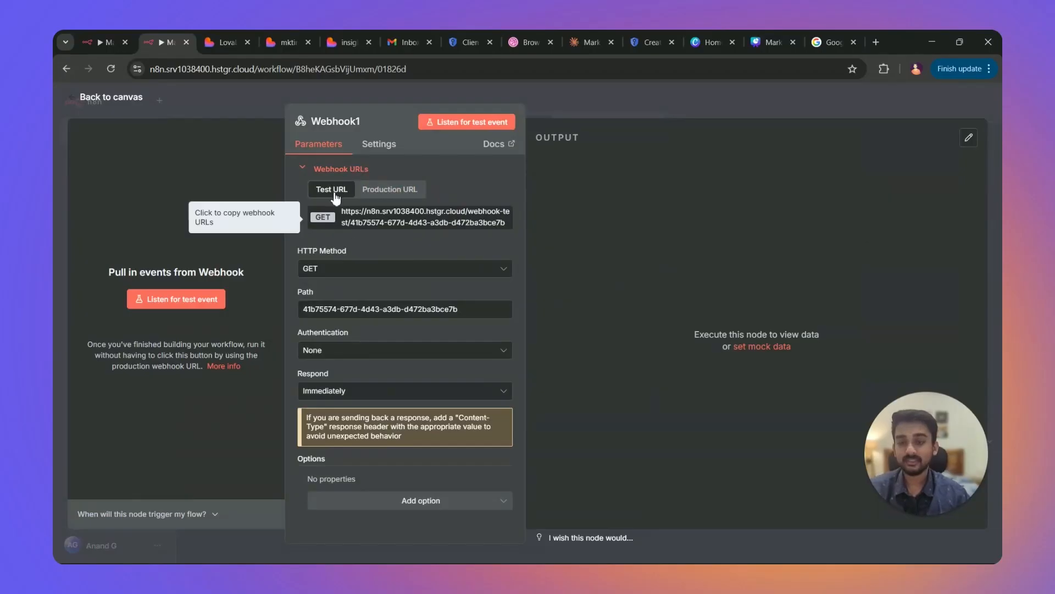
{"action": "left_click", "coordinate": [374, 190]}
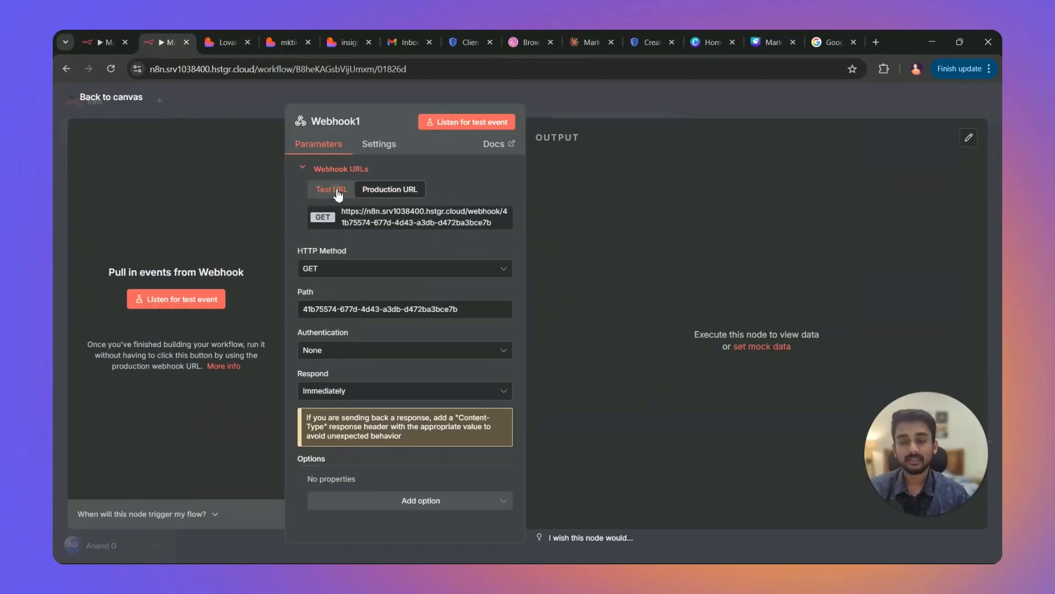
{"action": "left_click", "coordinate": [338, 194]}
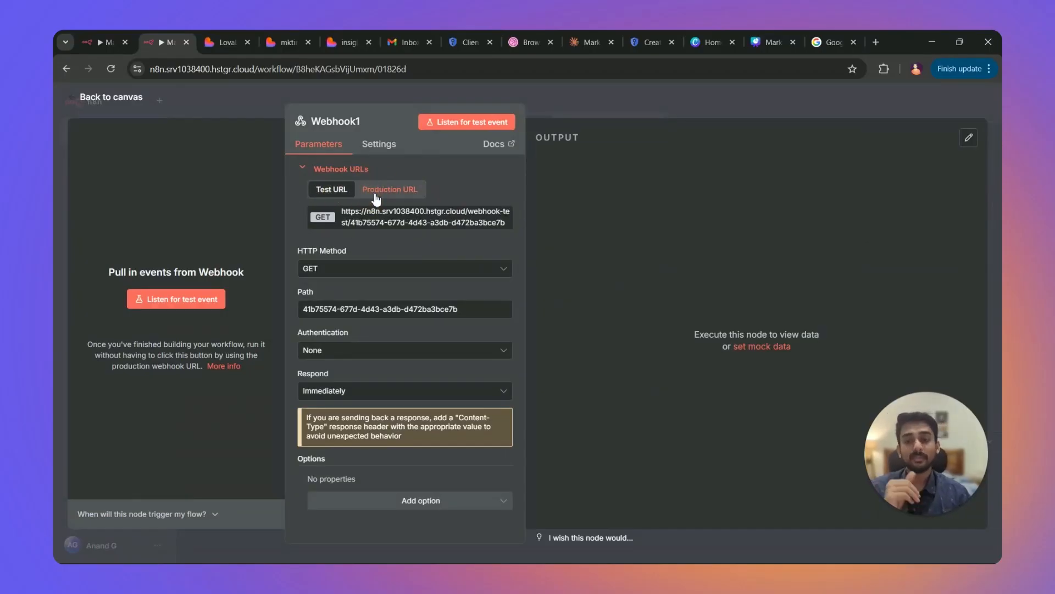
{"action": "left_click", "coordinate": [385, 190]}
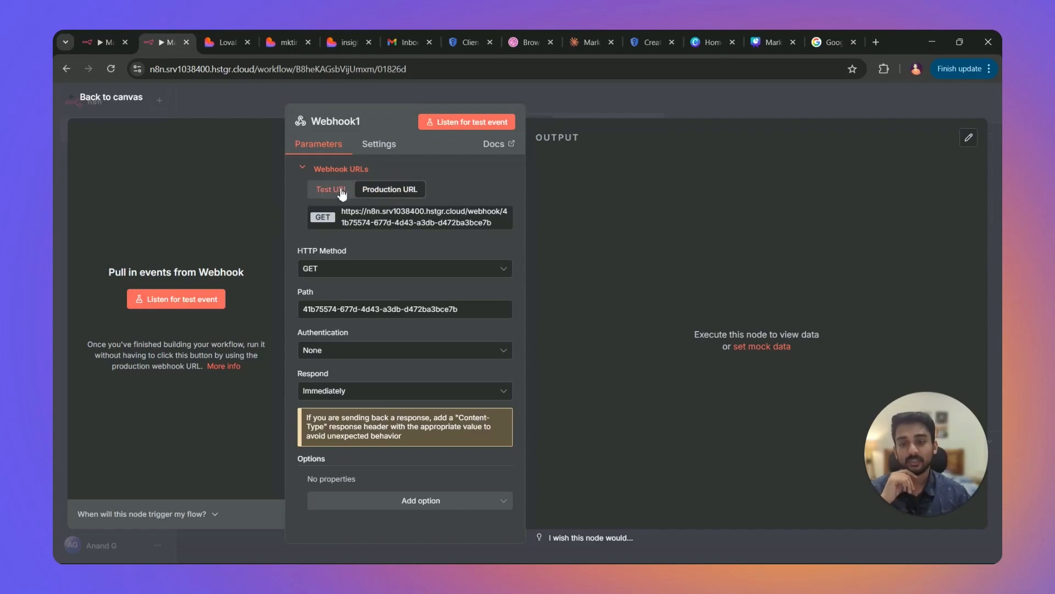
{"action": "left_click", "coordinate": [323, 190]}
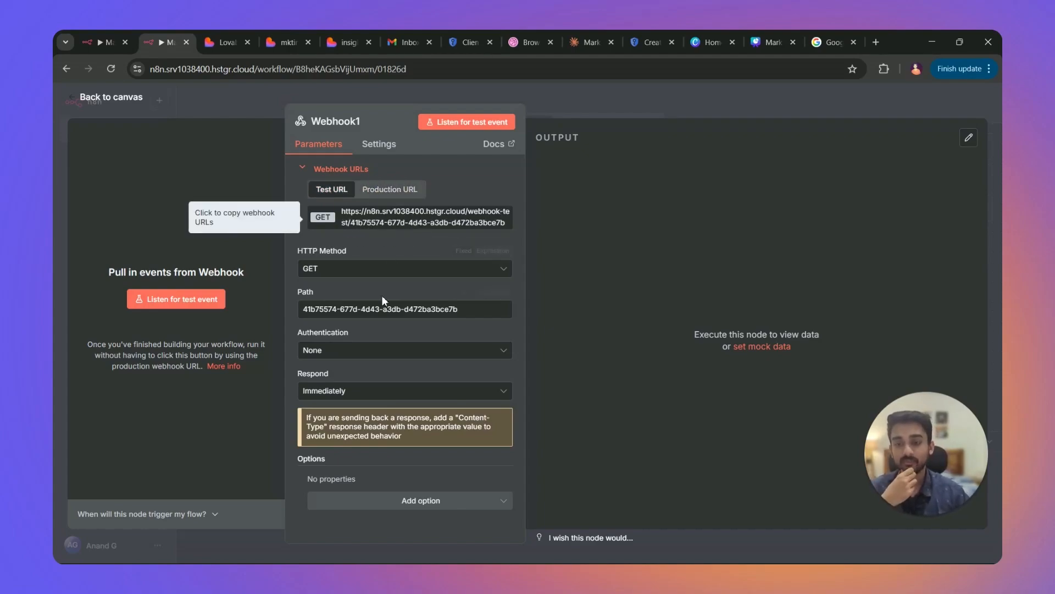
{"action": "left_click", "coordinate": [340, 391]}
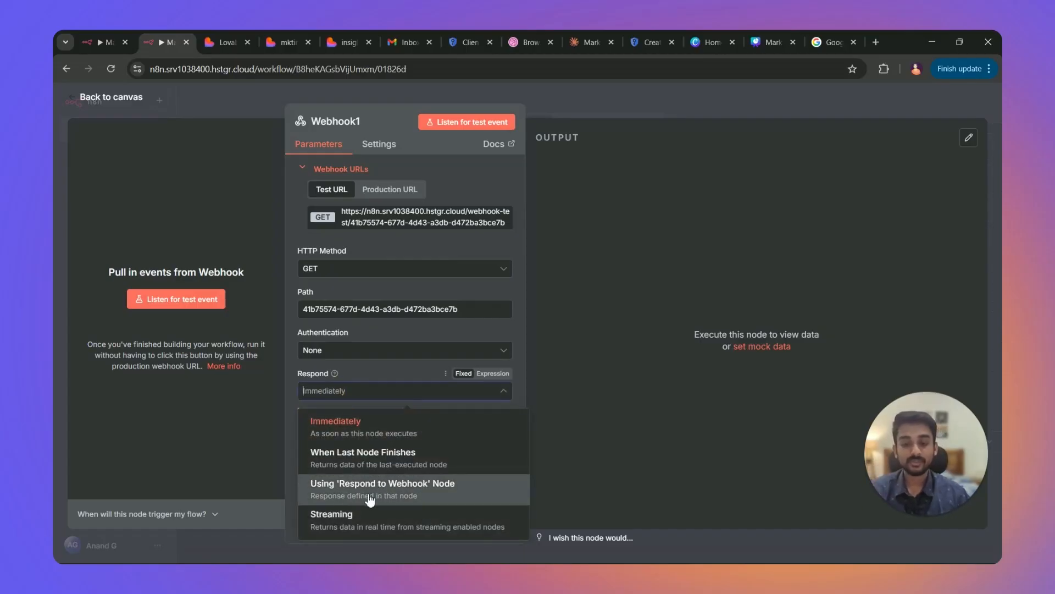
{"action": "left_click", "coordinate": [407, 492]}
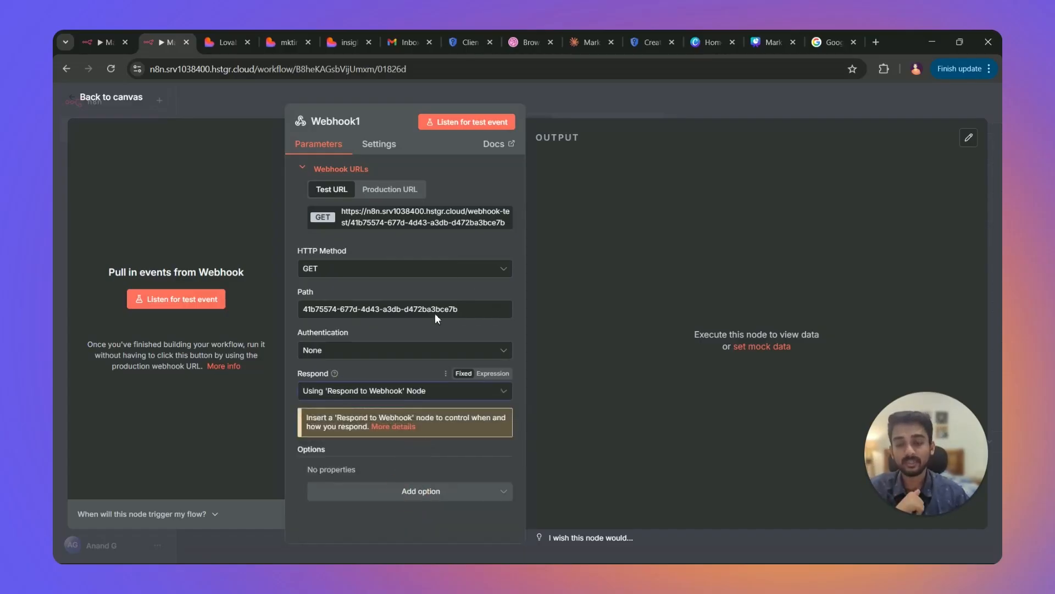
{"action": "left_click", "coordinate": [576, 95]}
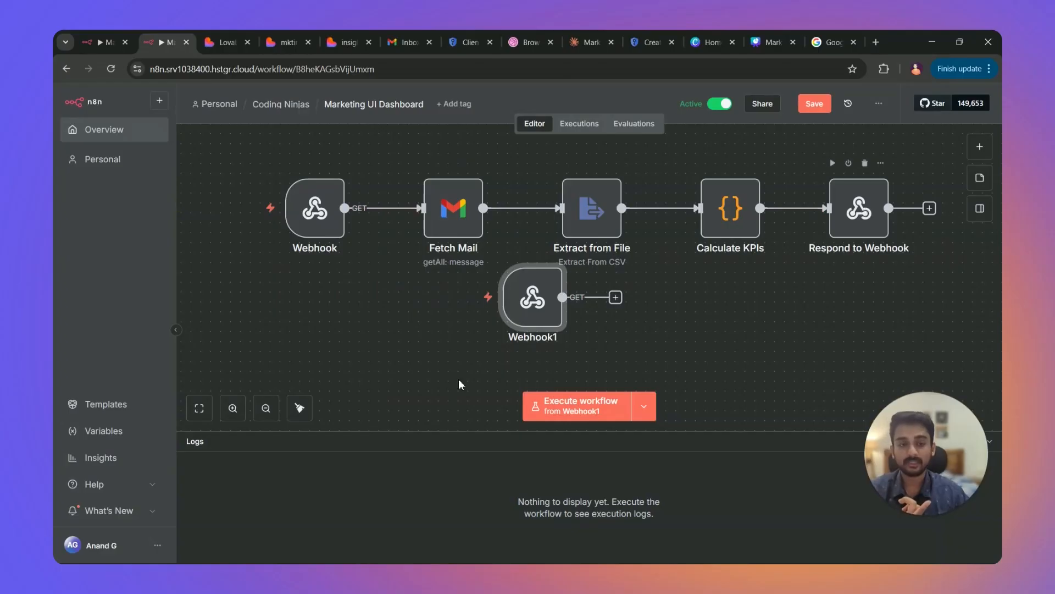
Move Webhook1 lower and left on the canvas and select the original Webhook trigger.
{"action": "mouse_move", "coordinate": [343, 222]}
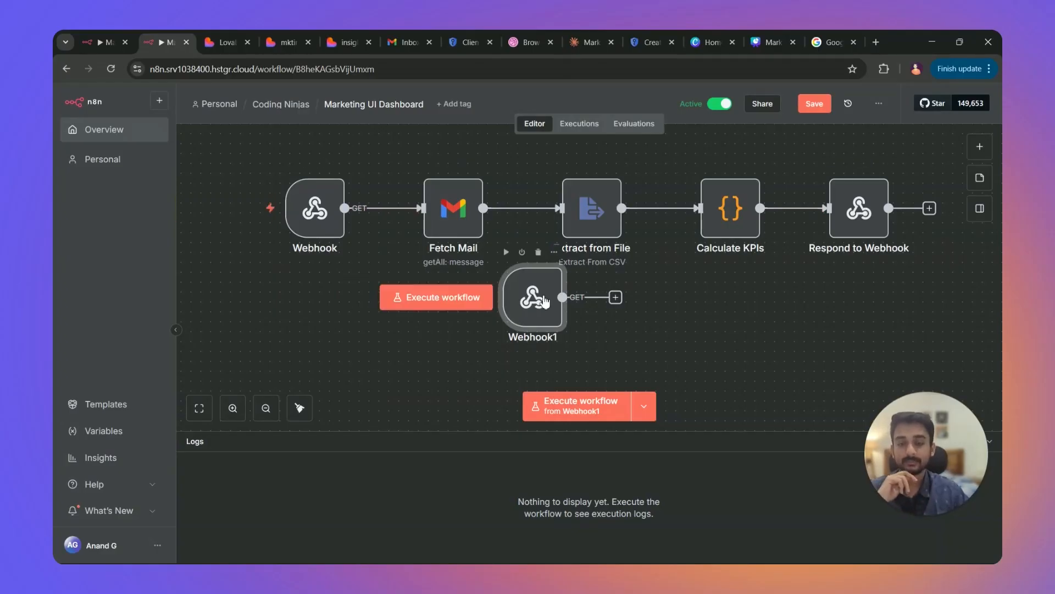
{"action": "left_click_drag", "start_coordinate": [544, 301], "coordinate": [465, 340]}
{"action": "left_click", "coordinate": [333, 221]}
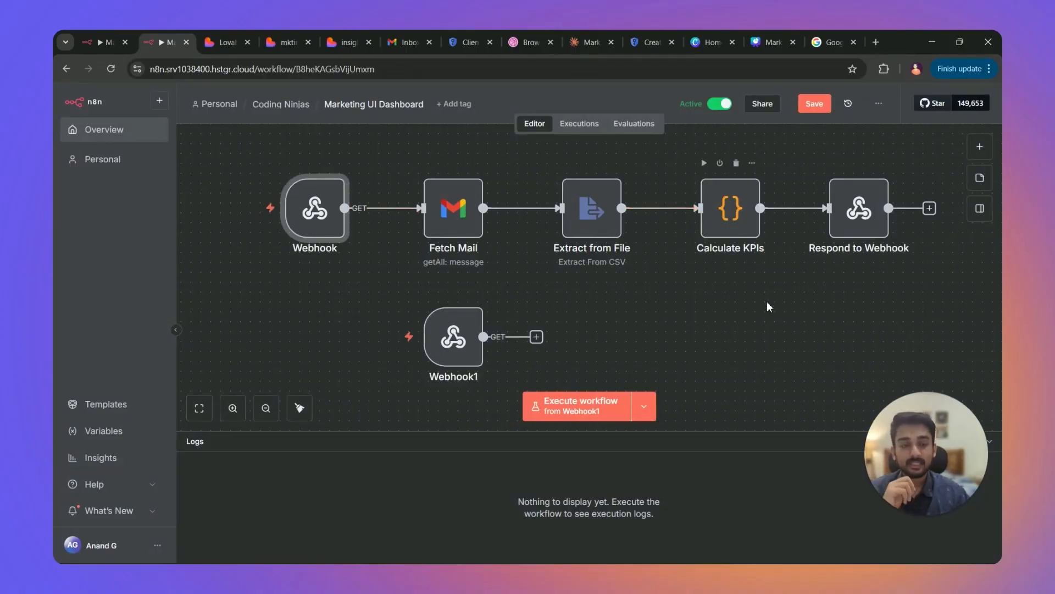
Add a Respond to Webhook node set to respond with All Incoming Items.
{"action": "left_click", "coordinate": [971, 154]}
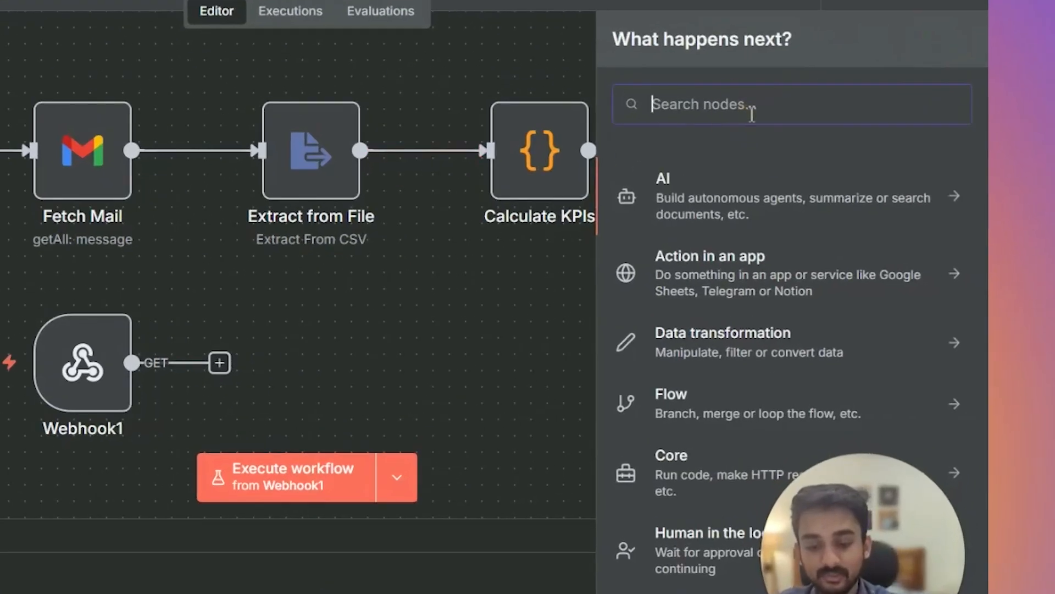
{"action": "type", "text": "respond"}
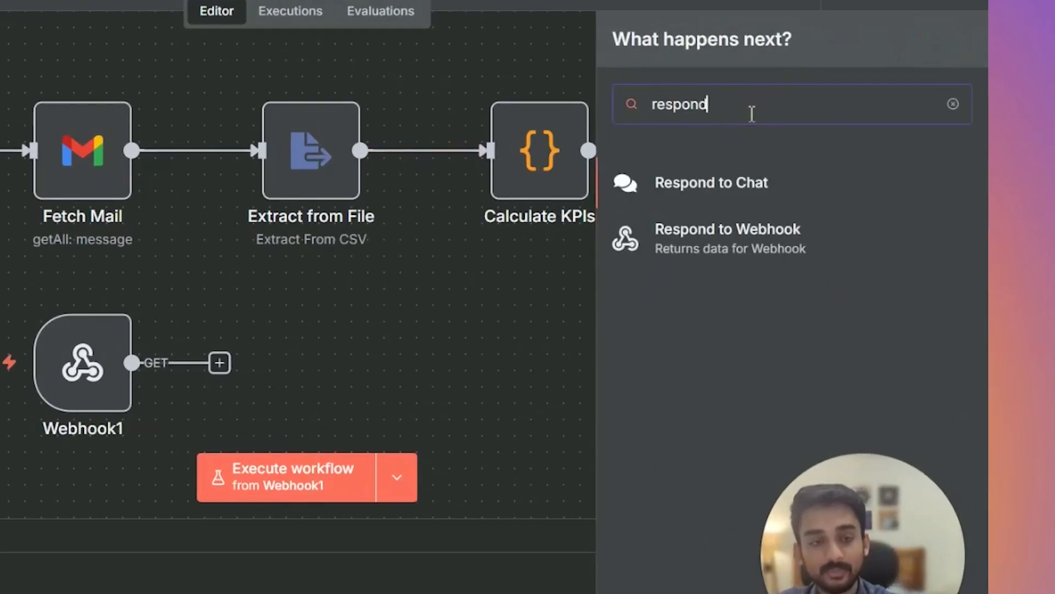
{"action": "left_click", "coordinate": [754, 240]}
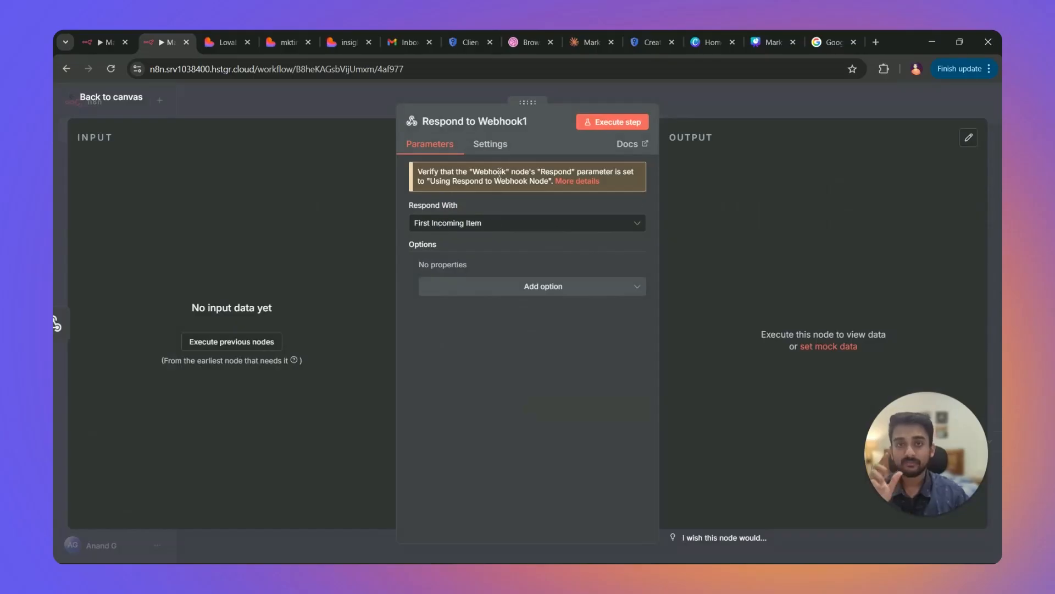
{"action": "left_click", "coordinate": [469, 223]}
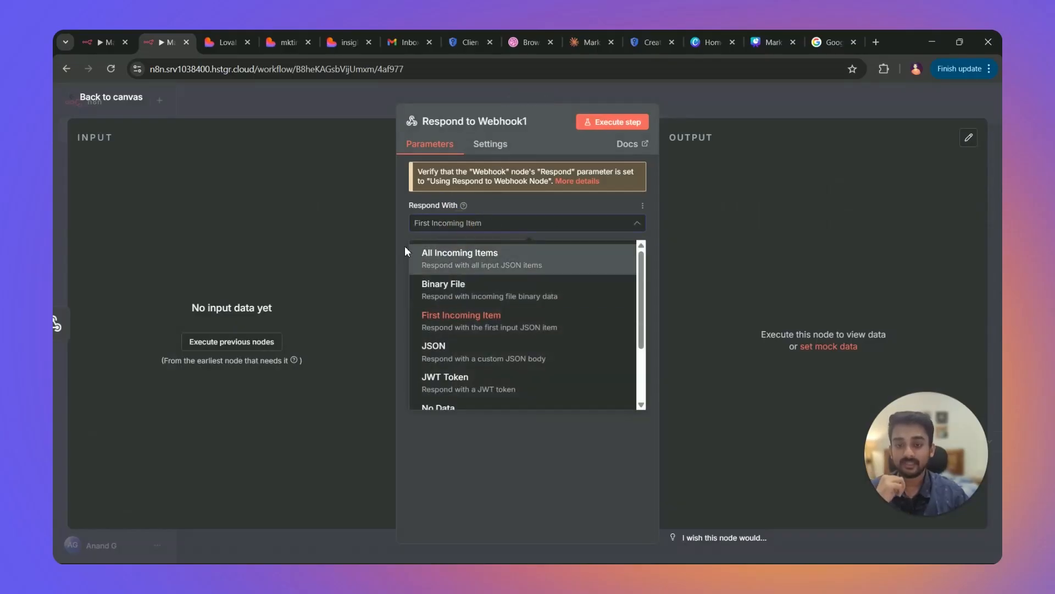
{"action": "left_click", "coordinate": [481, 255]}
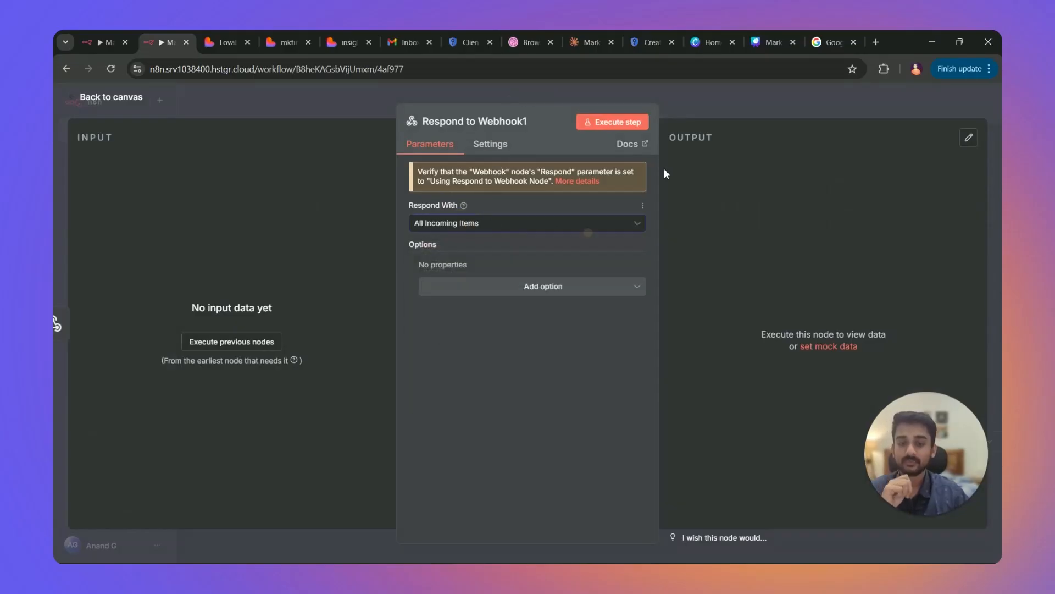
{"action": "left_click", "coordinate": [687, 114]}
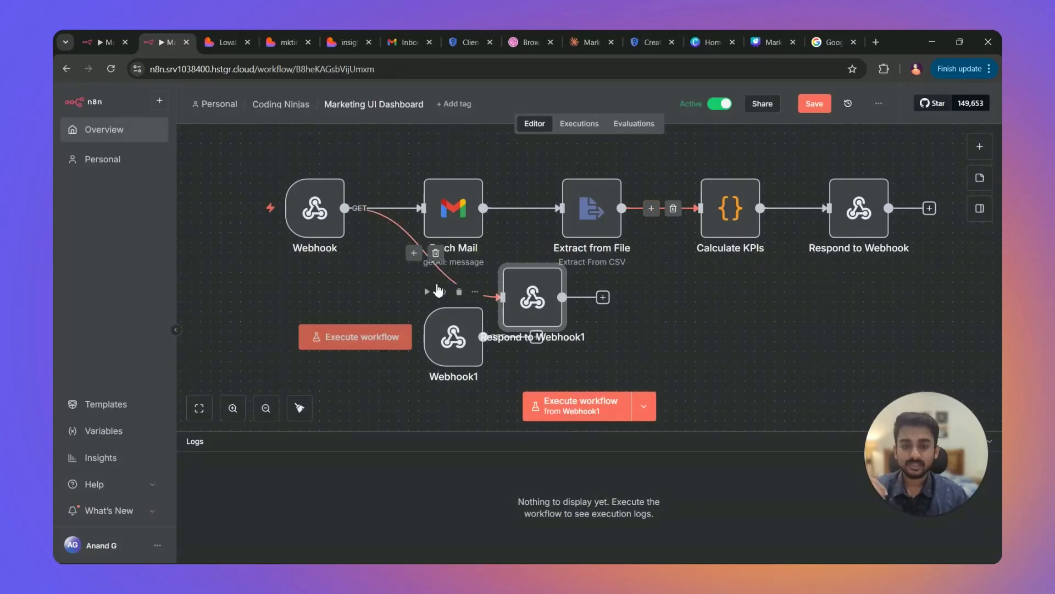
Disconnect Respond to Webhook1 from Webhook, place it right of Webhook1, and return to execution #497.
{"action": "left_click", "coordinate": [436, 253]}
{"action": "left_click_drag", "start_coordinate": [532, 300], "coordinate": [661, 349]}
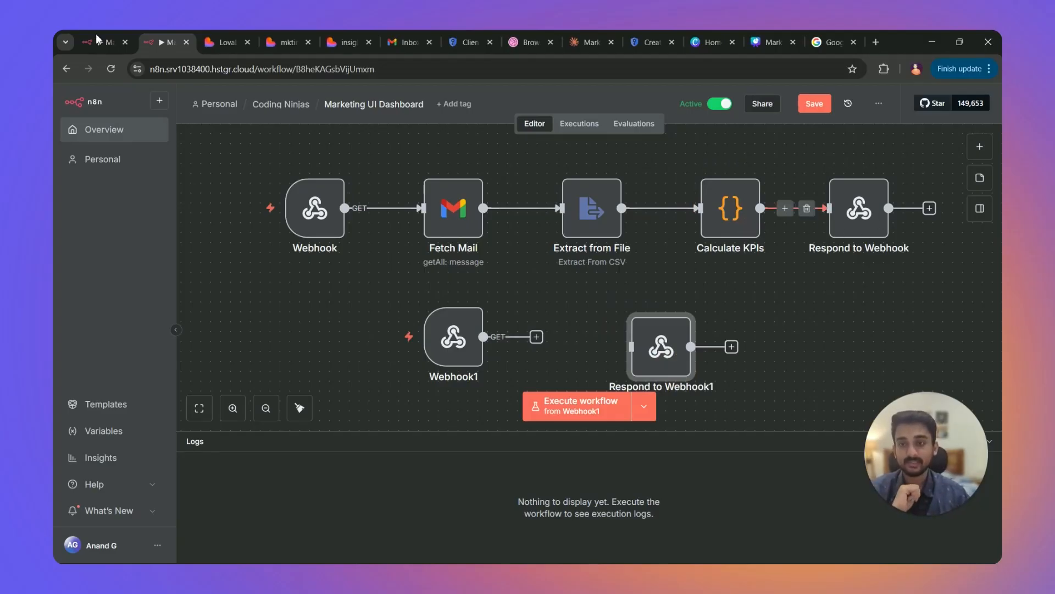
{"action": "left_click", "coordinate": [113, 42]}
Inspect the Respond to Webhook input as a table scrolled to the KPI columns, then view the published dashboard.
{"action": "left_click", "coordinate": [917, 297]}
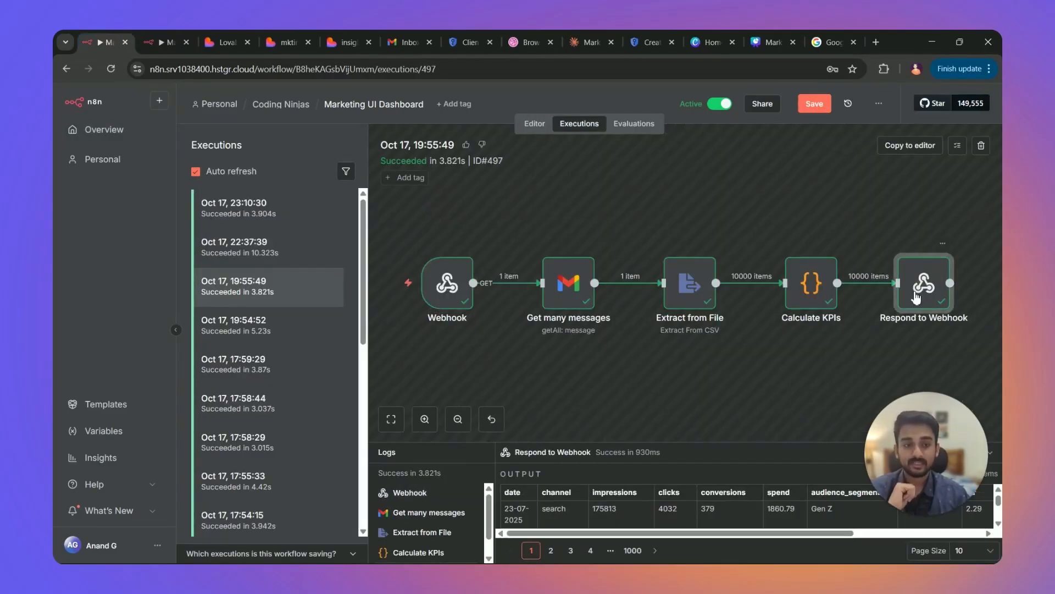
{"action": "double_click", "coordinate": [926, 292]}
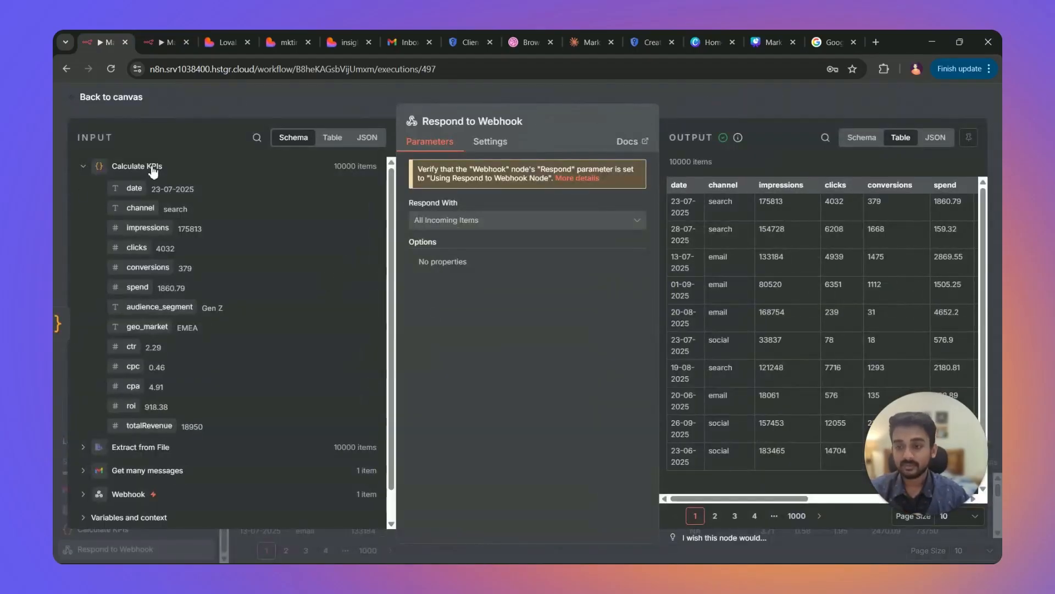
{"action": "left_click", "coordinate": [332, 137]}
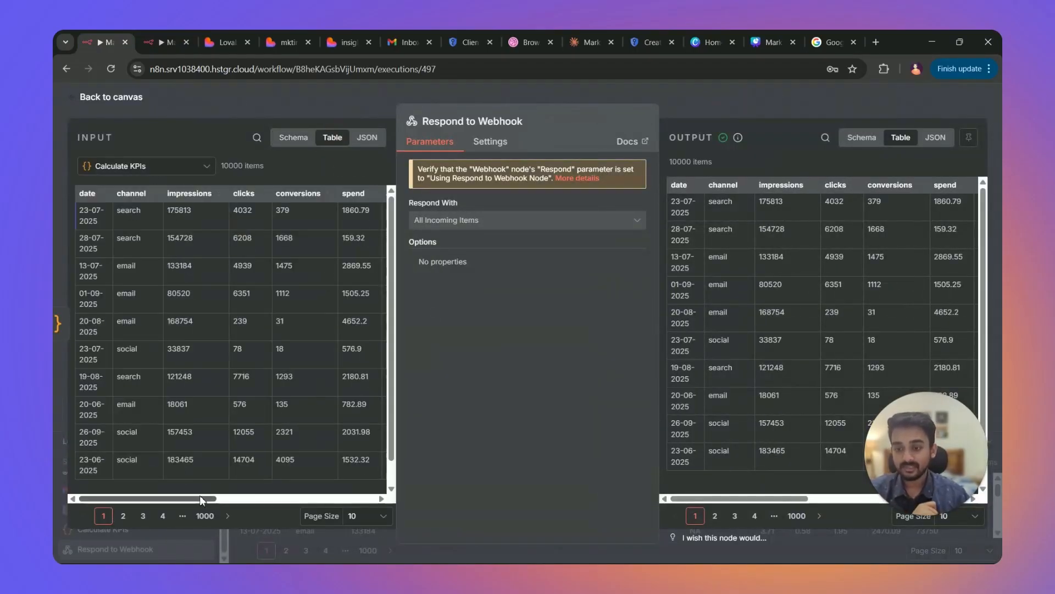
{"action": "left_click_drag", "start_coordinate": [176, 498], "coordinate": [335, 498]}
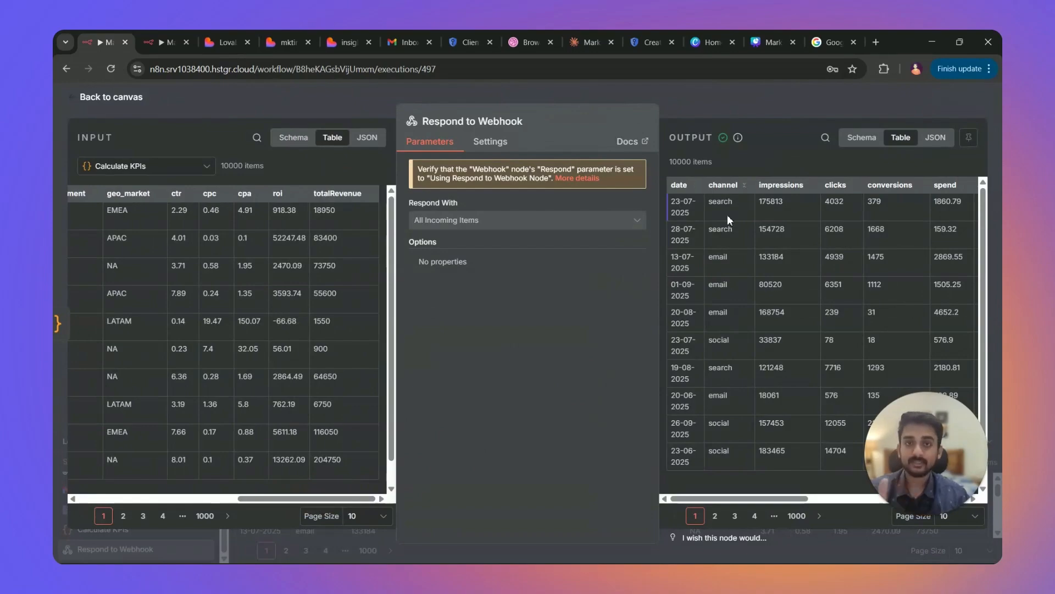
{"action": "left_click_drag", "start_coordinate": [803, 498], "coordinate": [962, 500]}
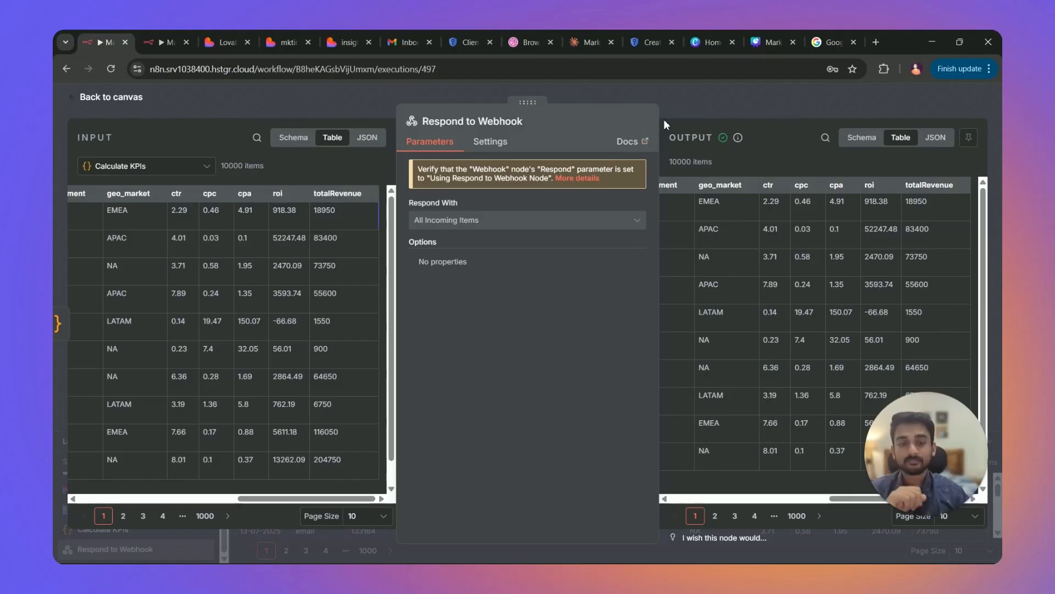
{"action": "left_click", "coordinate": [348, 42]}
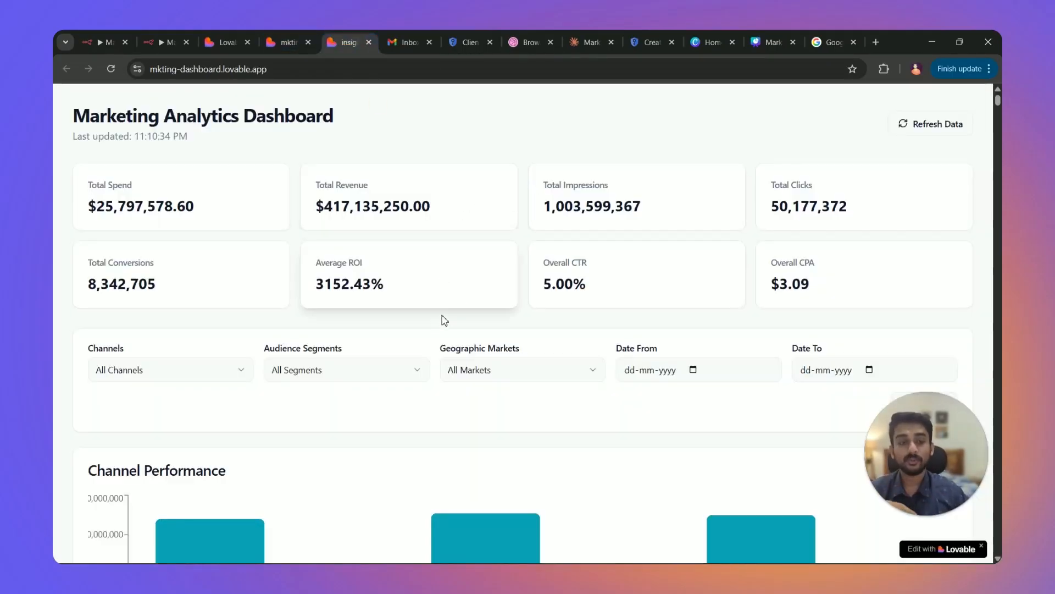
Scroll through the published Marketing Analytics Dashboard, check its web address, then switch to Lovable's home page.
{"action": "scroll", "coordinate": [448, 308], "scroll_direction": "down", "scroll_amount": 6}
{"action": "scroll", "coordinate": [449, 308], "scroll_direction": "up", "scroll_amount": 6}
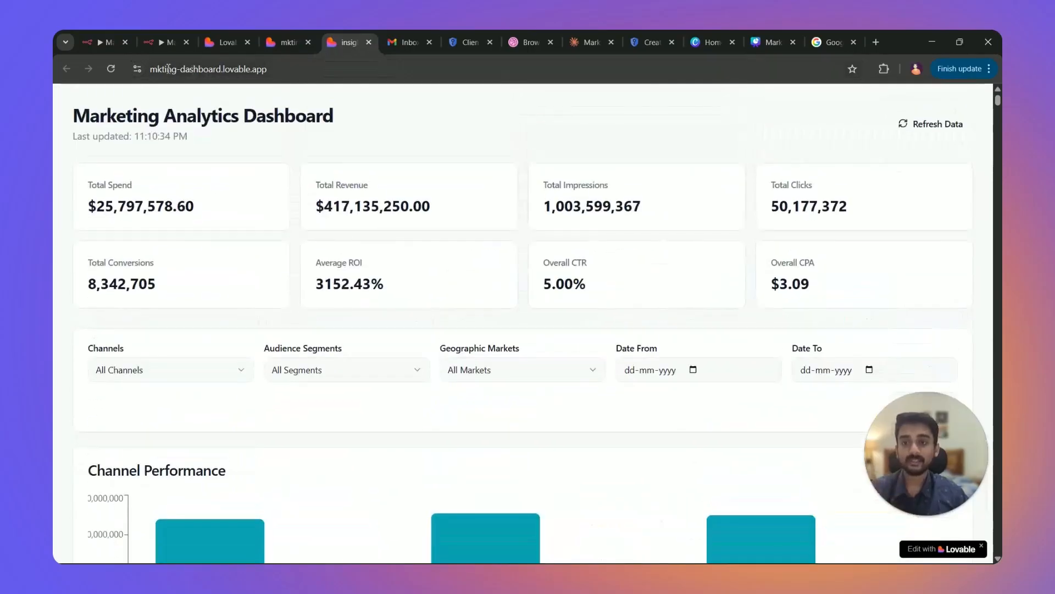
{"action": "left_click", "coordinate": [241, 70]}
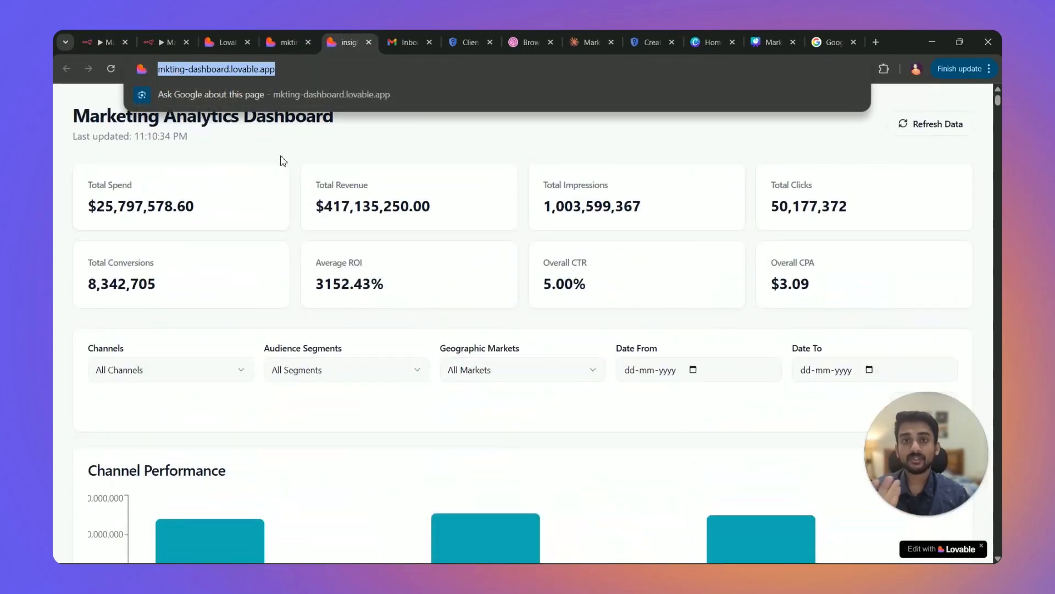
{"action": "left_click", "coordinate": [357, 144]}
{"action": "scroll", "coordinate": [407, 308], "scroll_direction": "down", "scroll_amount": 9}
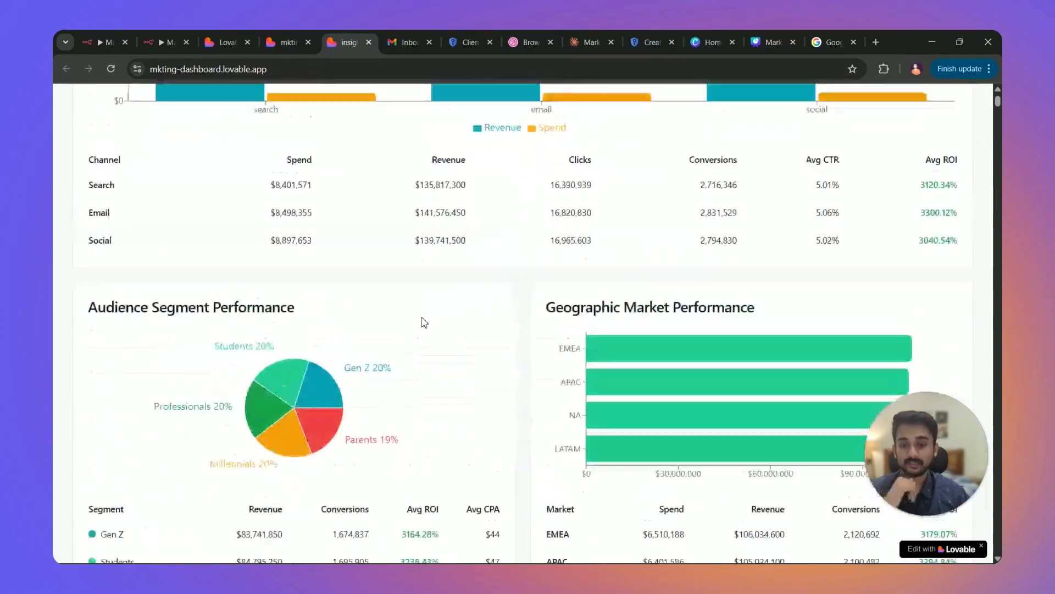
{"action": "scroll", "coordinate": [424, 323], "scroll_direction": "up", "scroll_amount": 4}
{"action": "scroll", "coordinate": [300, 215], "scroll_direction": "up", "scroll_amount": 5}
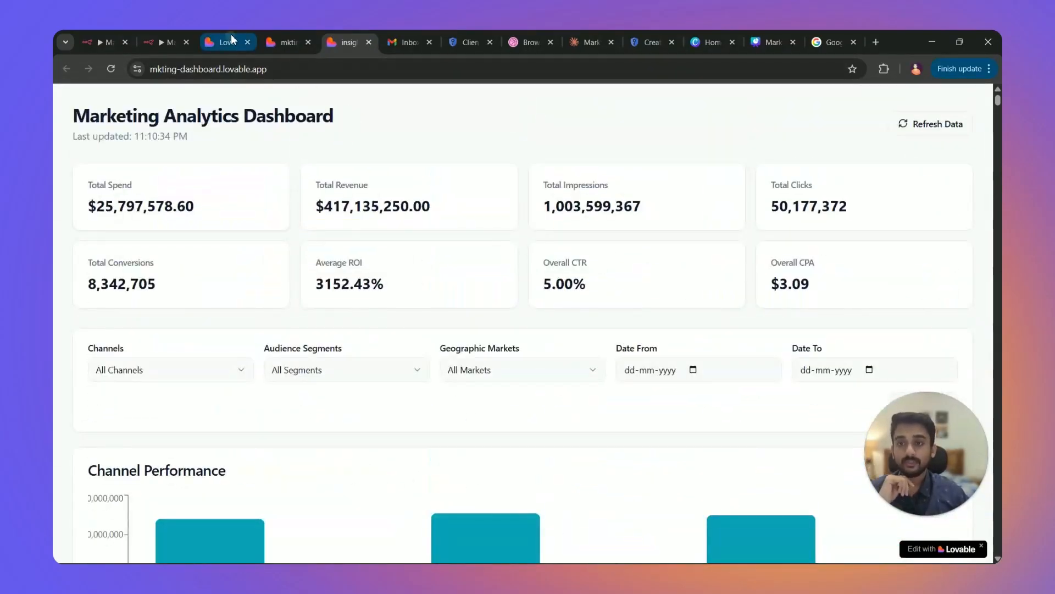
{"action": "left_click", "coordinate": [230, 40]}
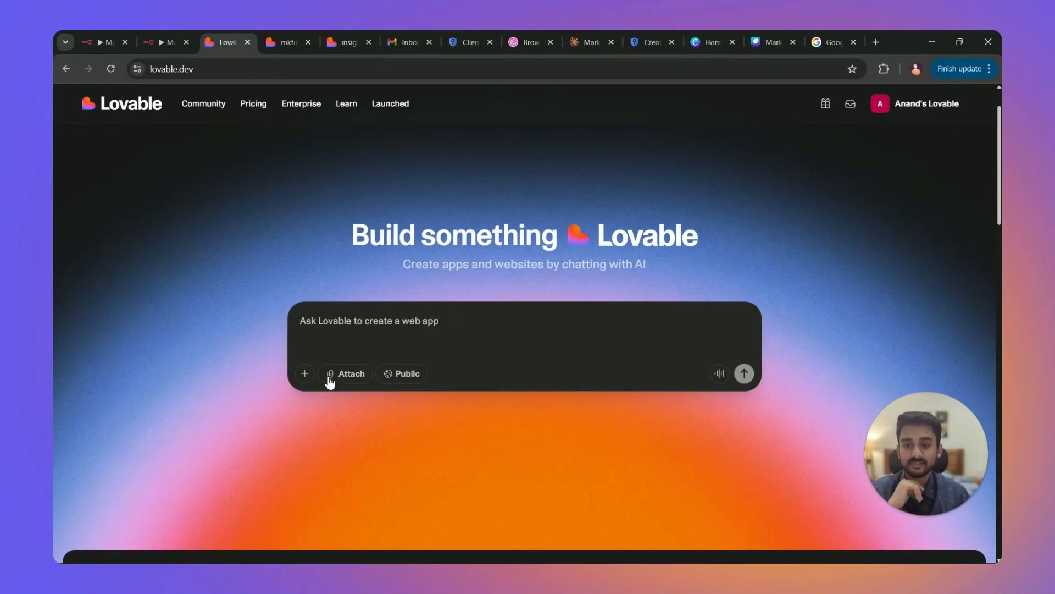
Scroll Lovable's home page, then switch back to the Claude chat.
{"action": "scroll", "coordinate": [515, 324], "scroll_direction": "up", "scroll_amount": 1}
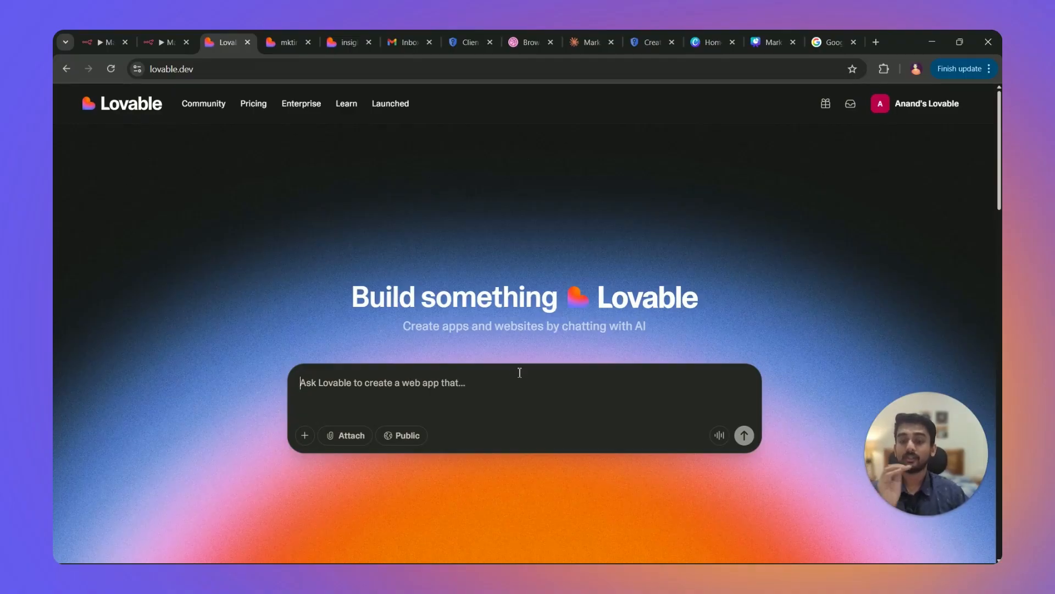
{"action": "left_click", "coordinate": [576, 32]}
Open the Digital marketing analytics dashboard chat and scroll up to the original request.
{"action": "left_click", "coordinate": [68, 159]}
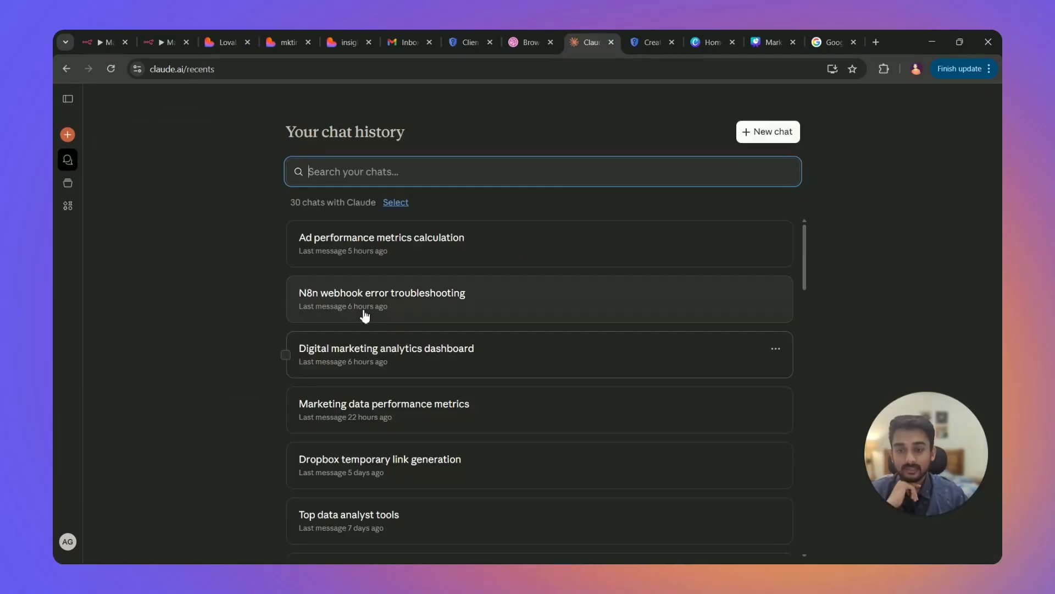
{"action": "left_click", "coordinate": [409, 363]}
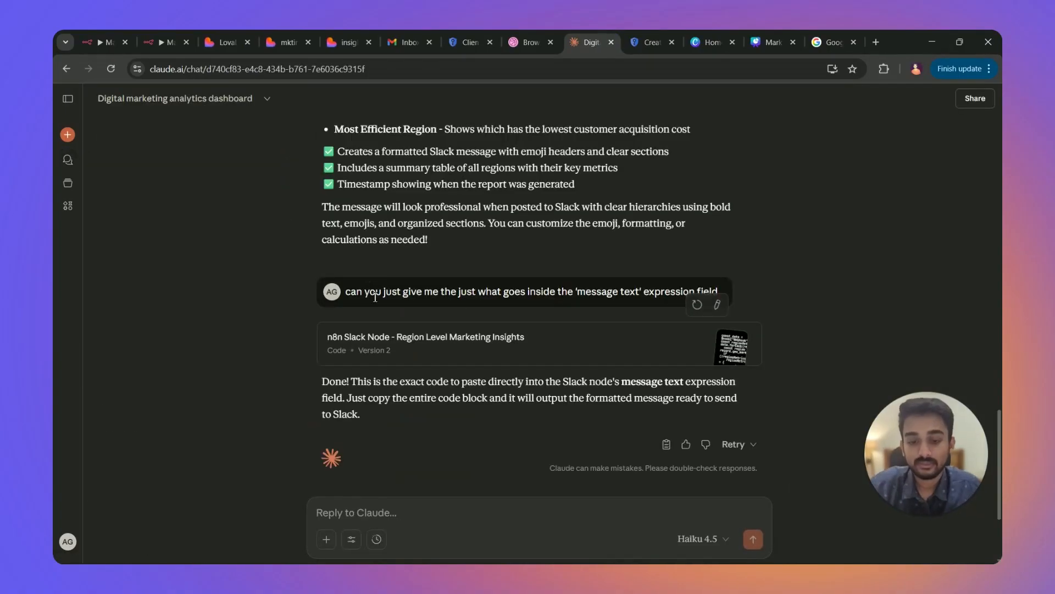
{"action": "scroll", "coordinate": [363, 292], "scroll_direction": "up", "scroll_amount": 20}
{"action": "scroll", "coordinate": [365, 295], "scroll_direction": "up", "scroll_amount": 1}
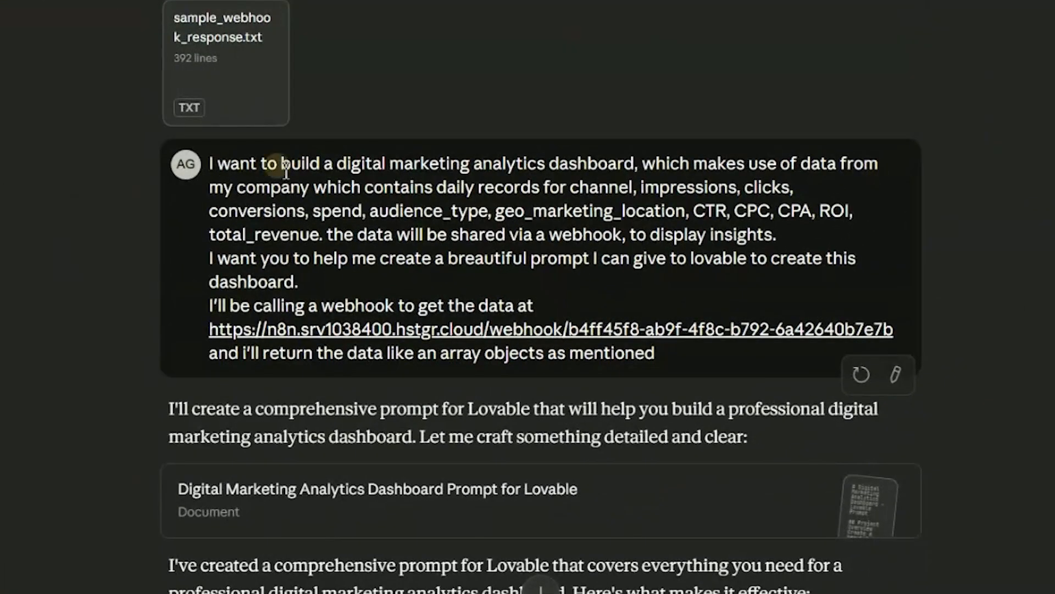
Highlight the request's dashboard description, company data note, data fields, Lovable prompt ask and webhook sentence.
{"action": "left_click_drag", "start_coordinate": [286, 170], "coordinate": [362, 190]}
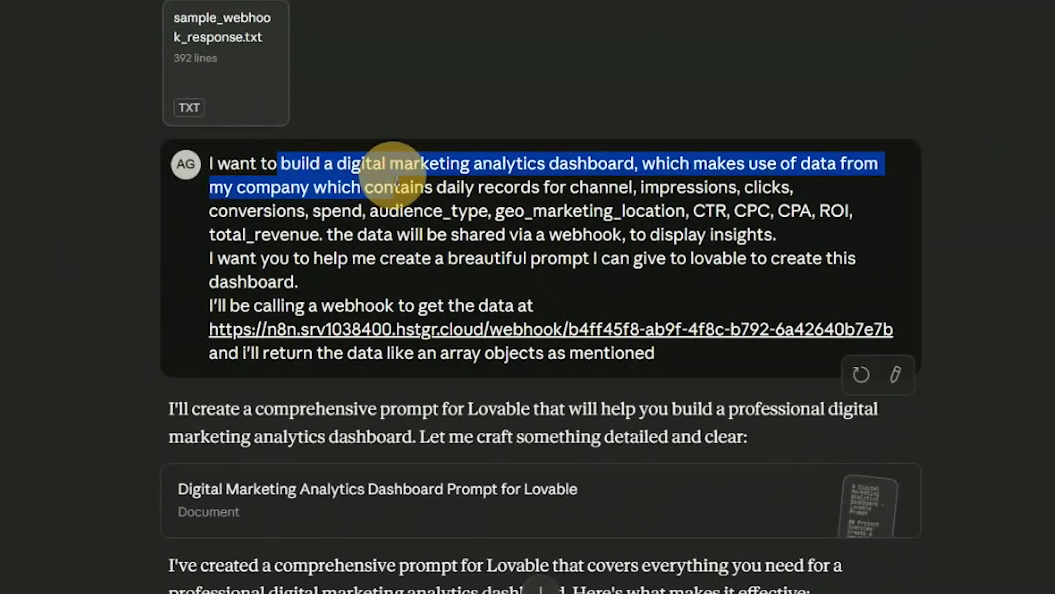
{"action": "left_click", "coordinate": [443, 186]}
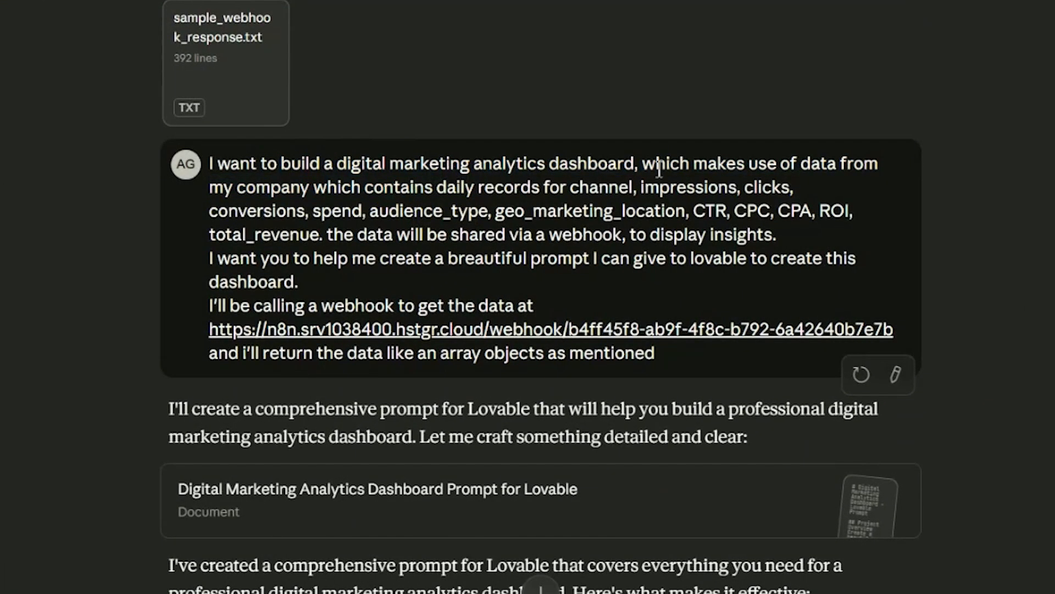
{"action": "left_click_drag", "start_coordinate": [660, 170], "coordinate": [840, 168]}
{"action": "left_click", "coordinate": [341, 188]}
{"action": "left_click_drag", "start_coordinate": [564, 197], "coordinate": [847, 211]}
{"action": "left_click", "coordinate": [440, 217]}
{"action": "left_click_drag", "start_coordinate": [291, 258], "coordinate": [808, 274]}
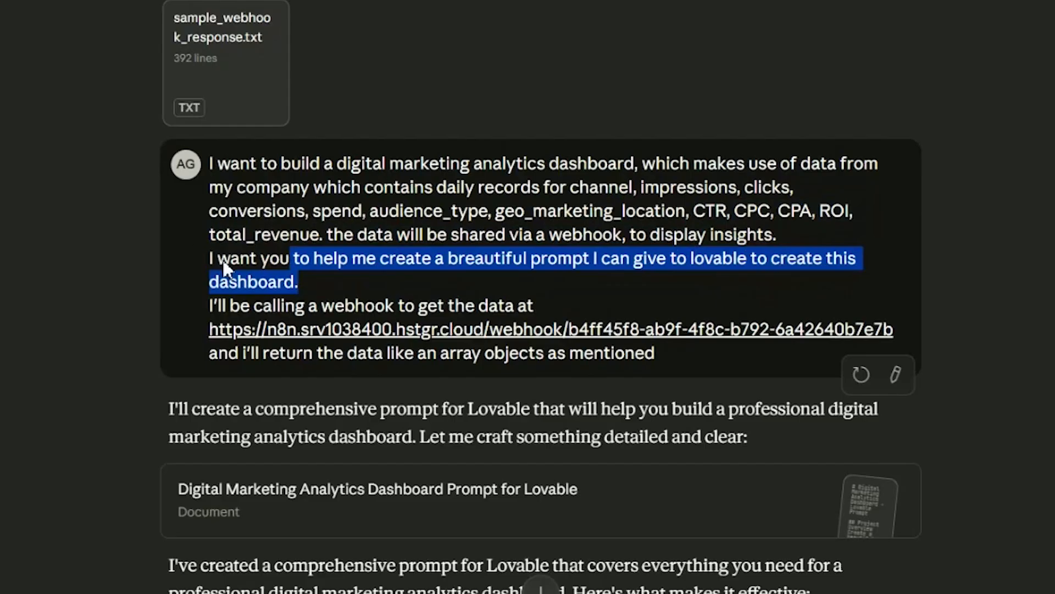
{"action": "left_click_drag", "start_coordinate": [210, 306], "coordinate": [543, 301]}
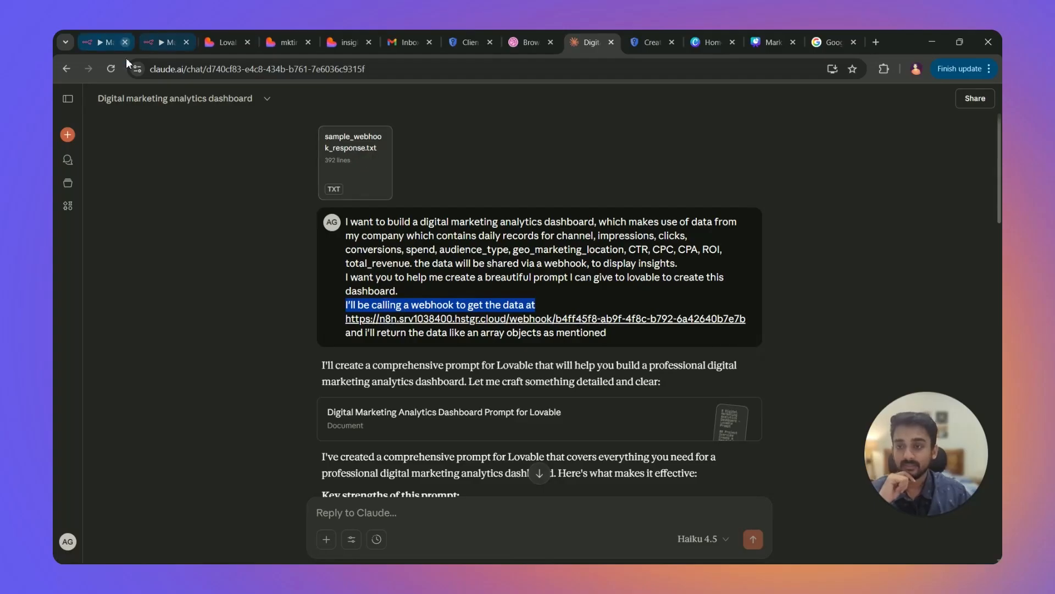
Show the Webhook node's production URL and highlight Claude's note about returning an array of objects.
{"action": "left_click", "coordinate": [112, 43]}
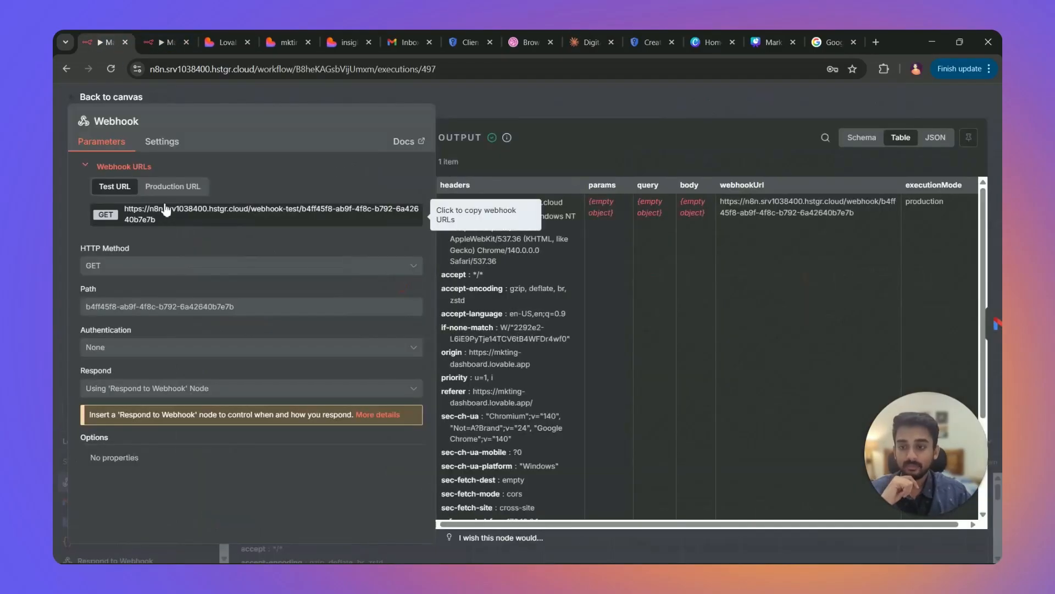
{"action": "left_click", "coordinate": [173, 186]}
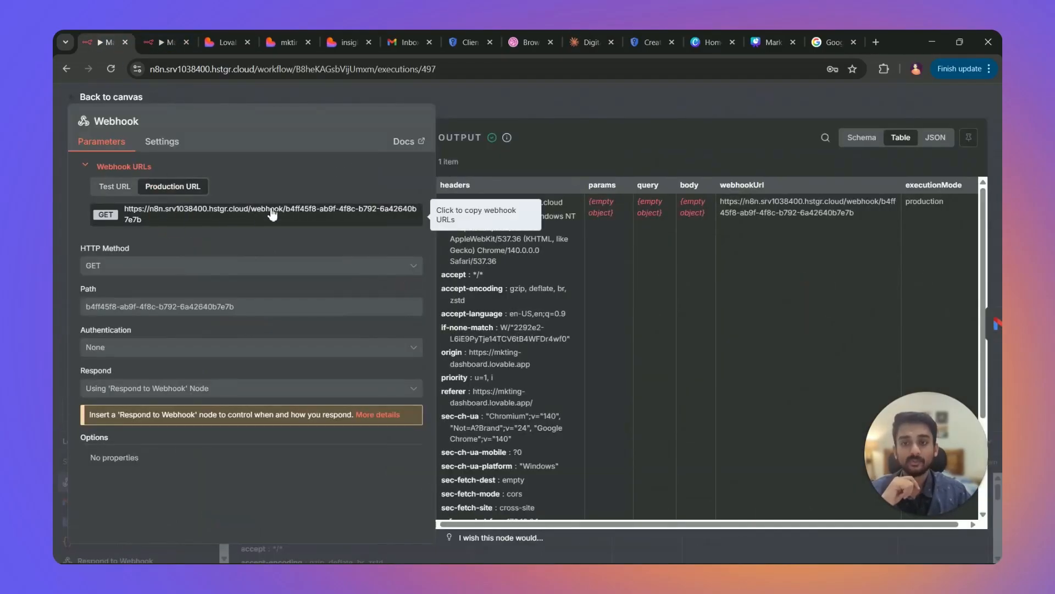
{"action": "left_click", "coordinate": [220, 40]}
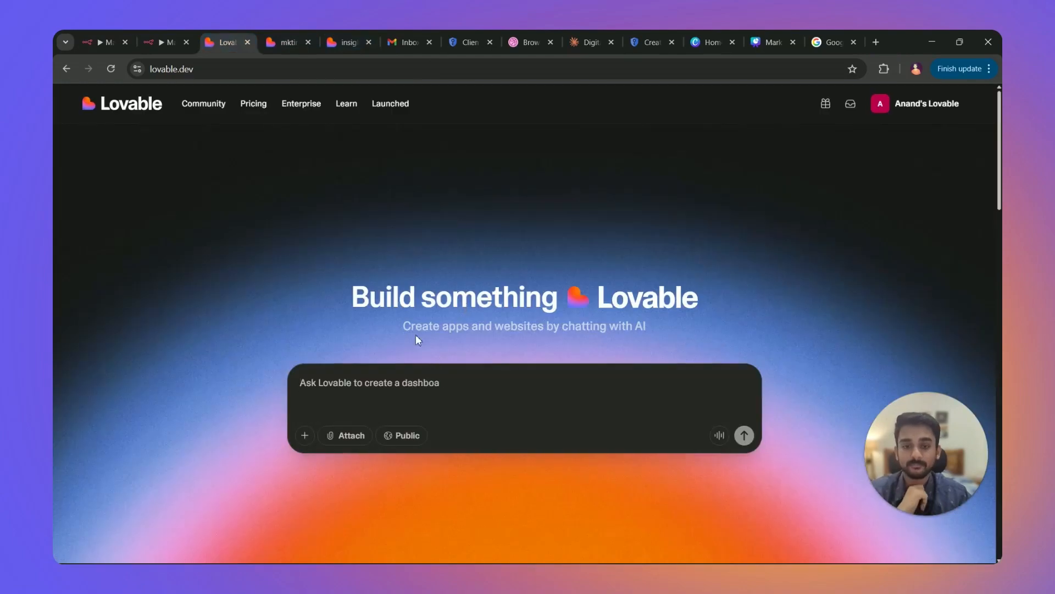
{"action": "left_click", "coordinate": [598, 34]}
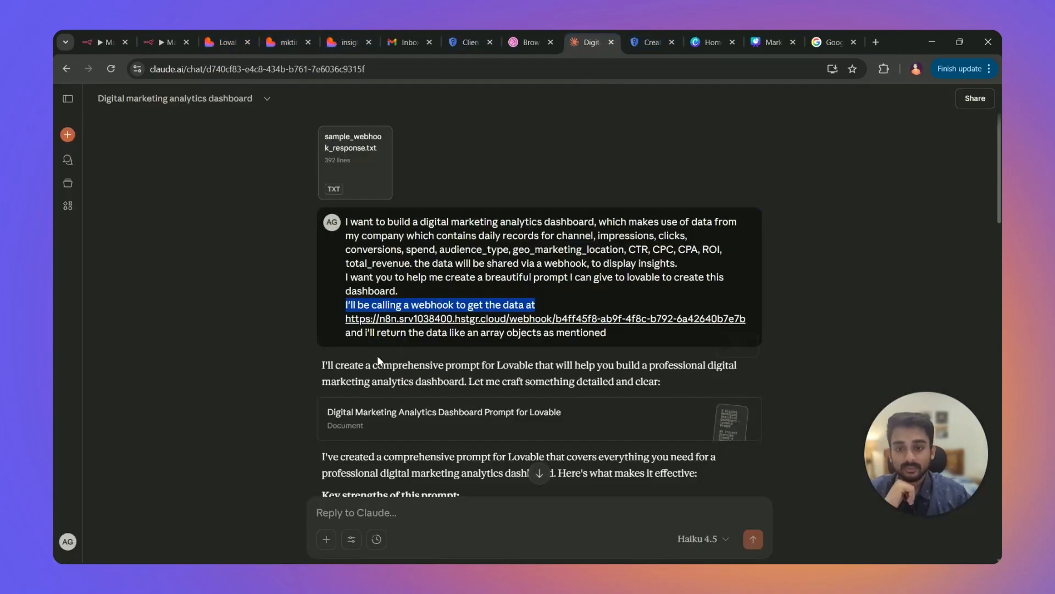
{"action": "left_click_drag", "start_coordinate": [346, 332], "coordinate": [598, 341]}
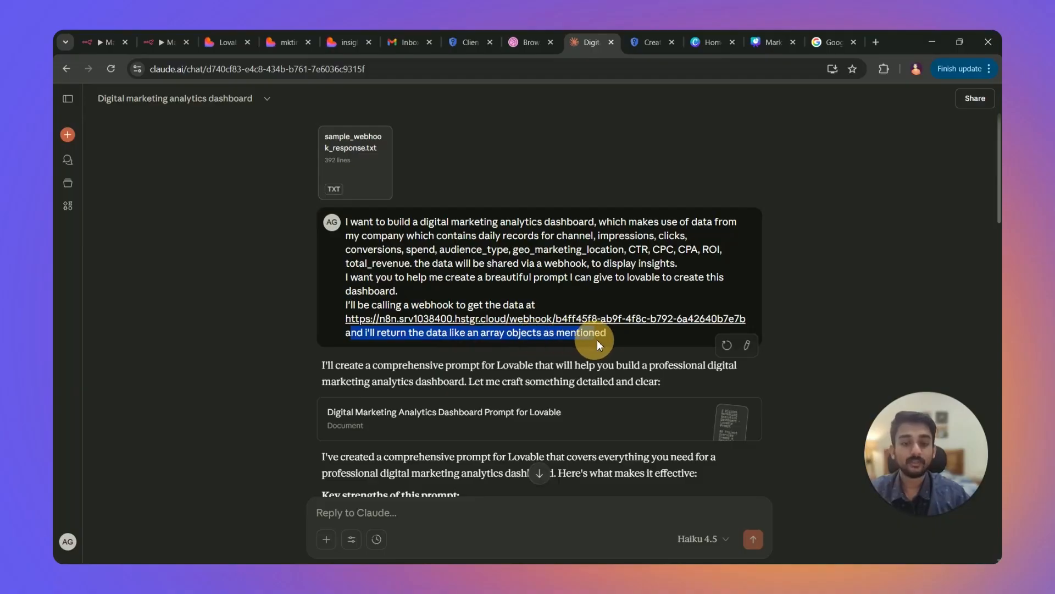
View the Respond to Webhook output as JSON and select its first records, then return to Claude.
{"action": "left_click", "coordinate": [105, 42]}
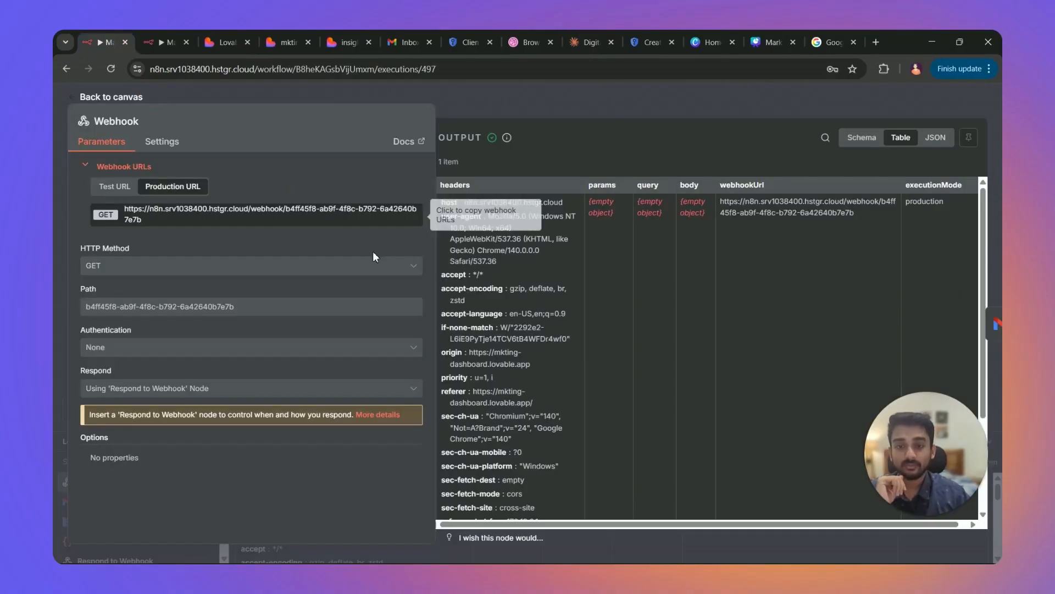
{"action": "left_click", "coordinate": [505, 114]}
{"action": "double_click", "coordinate": [920, 285]}
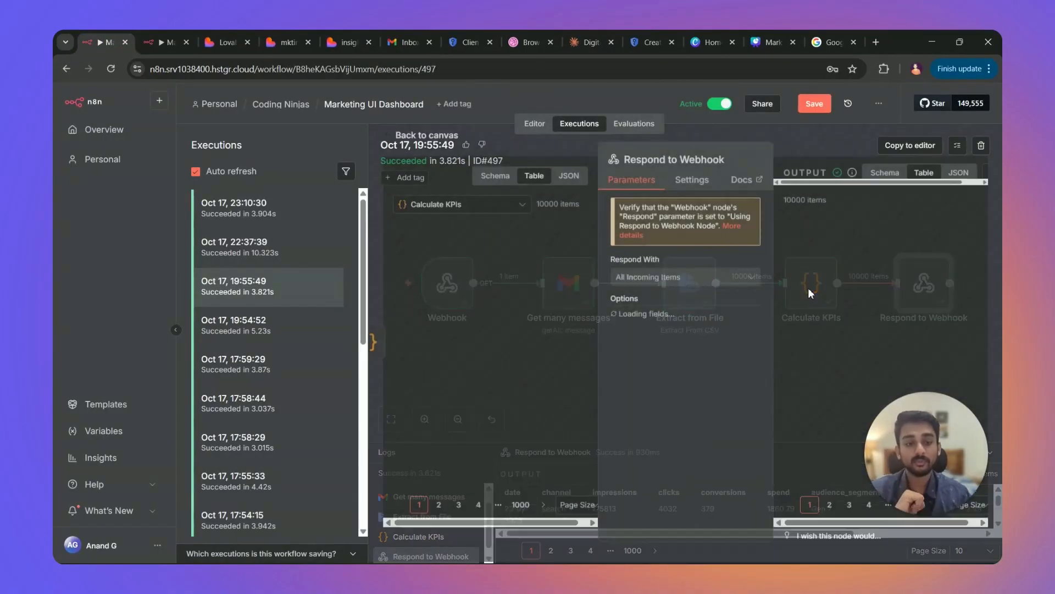
{"action": "left_click", "coordinate": [936, 137]}
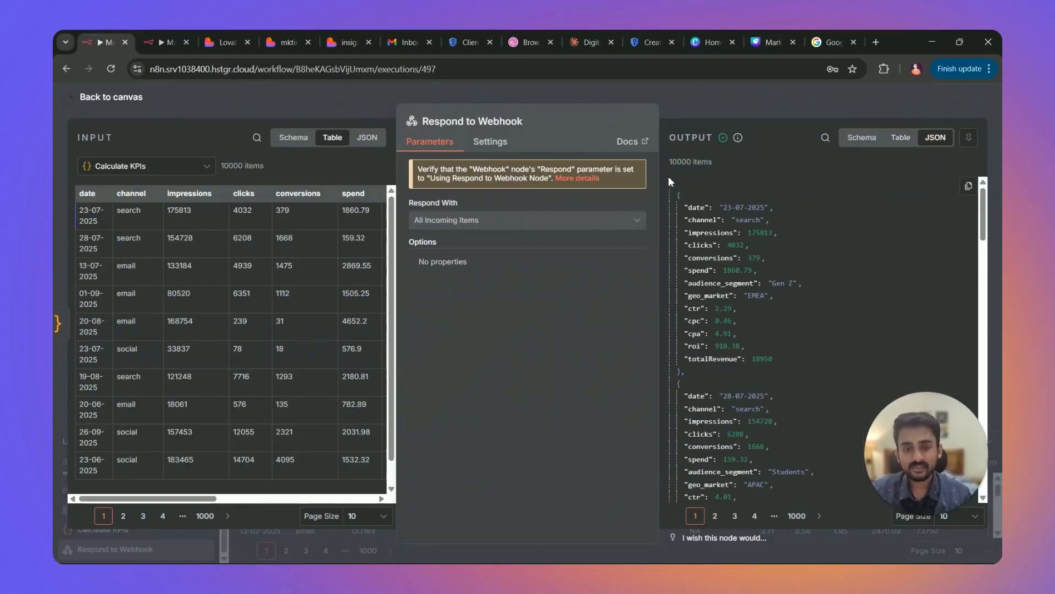
{"action": "left_click_drag", "start_coordinate": [681, 186], "coordinate": [826, 464]}
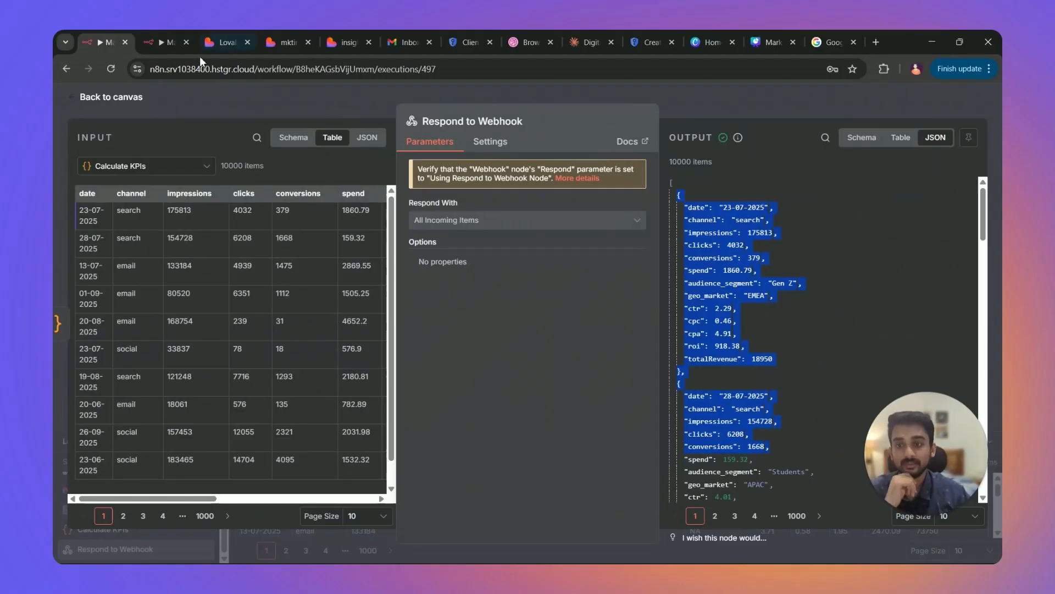
{"action": "left_click", "coordinate": [591, 42]}
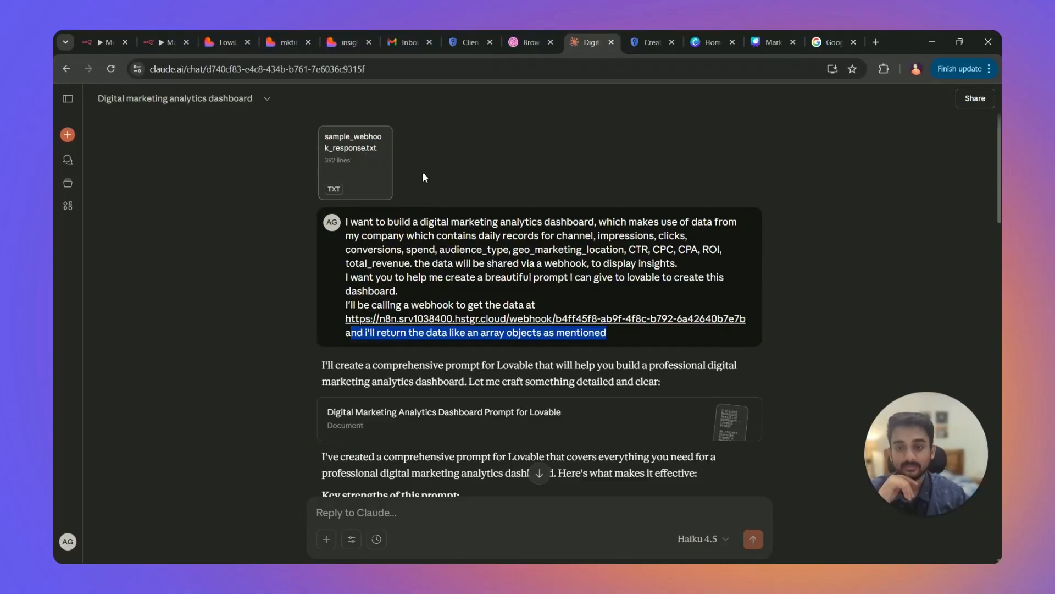
{"action": "left_click", "coordinate": [242, 259]}
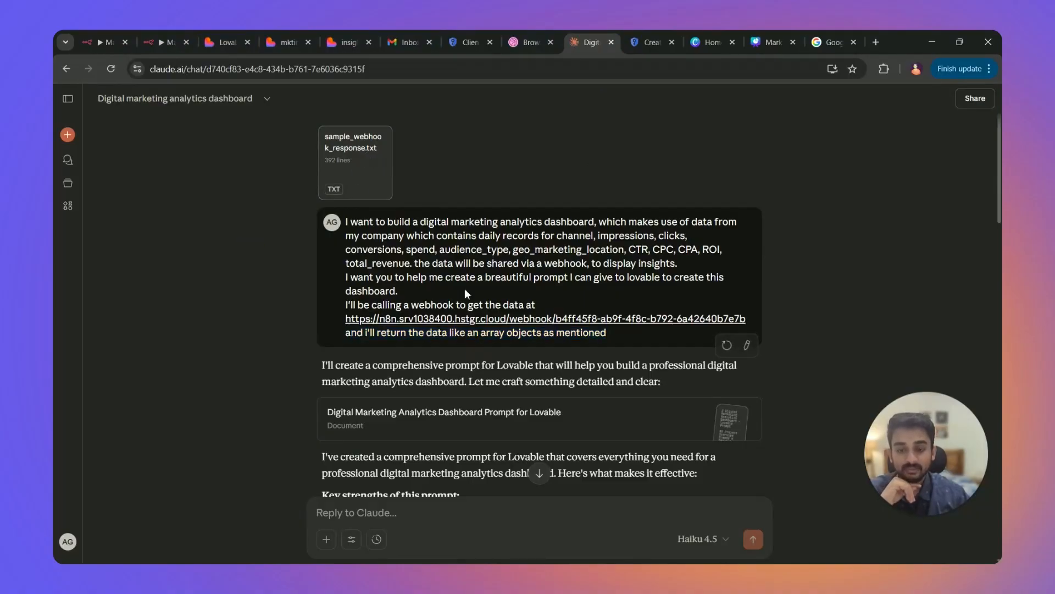
Open Claude's Lovable dashboard prompt document and trial-select its Project Overview paragraph.
{"action": "scroll", "coordinate": [605, 319], "scroll_direction": "down", "scroll_amount": 3}
{"action": "left_click", "coordinate": [572, 252]}
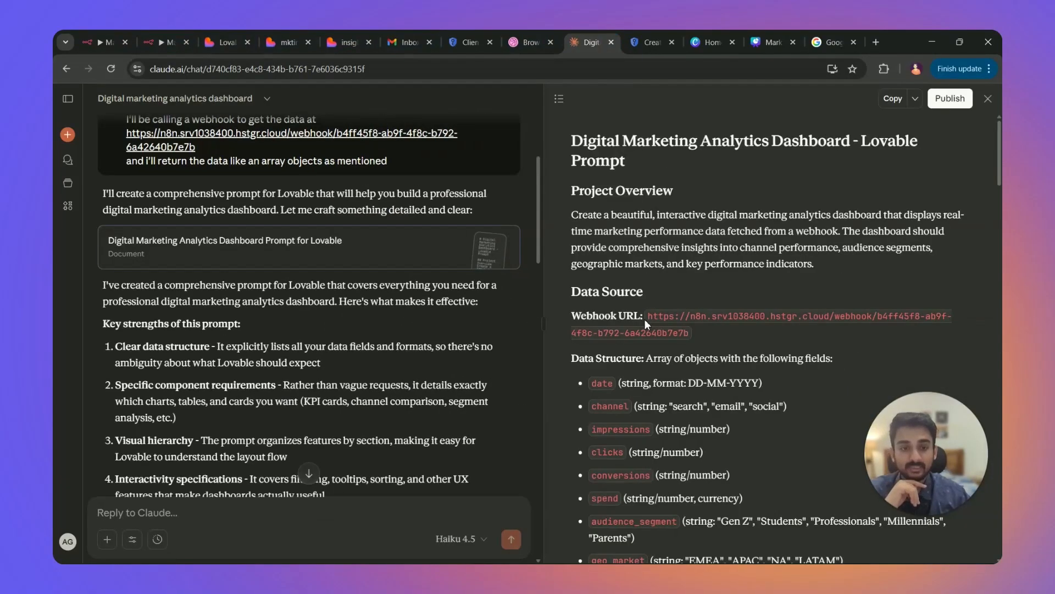
{"action": "left_click_drag", "start_coordinate": [571, 214], "coordinate": [614, 161]}
{"action": "scroll", "coordinate": [792, 270], "scroll_direction": "down", "scroll_amount": 3}
{"action": "left_click", "coordinate": [726, 195]}
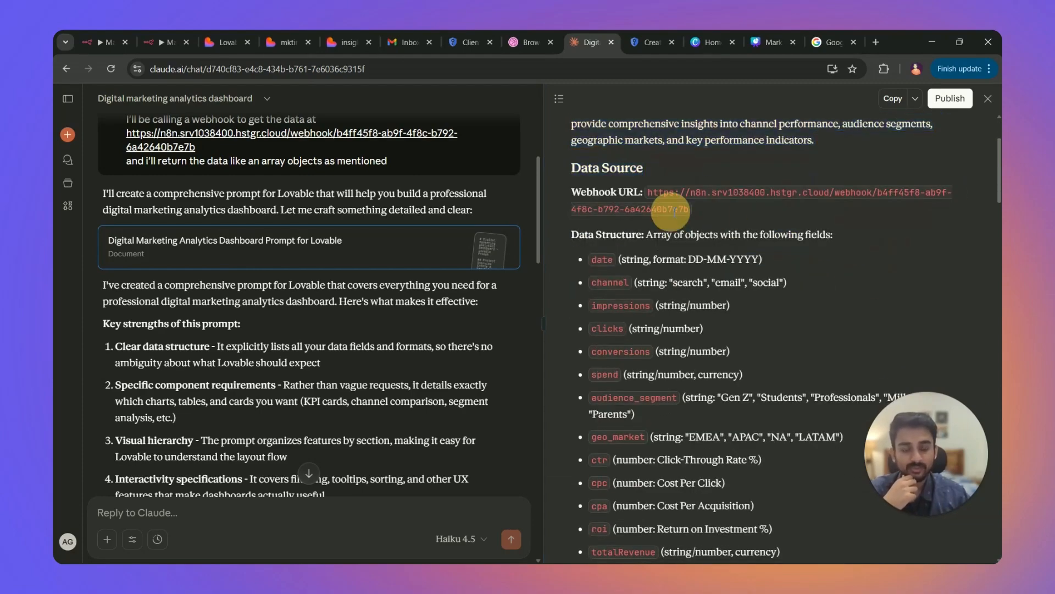
Select the entire dashboard prompt text, then go to Lovable's home page prompt box.
{"action": "scroll", "coordinate": [594, 171], "scroll_direction": "down", "scroll_amount": 3}
{"action": "scroll", "coordinate": [648, 369], "scroll_direction": "down", "scroll_amount": 6}
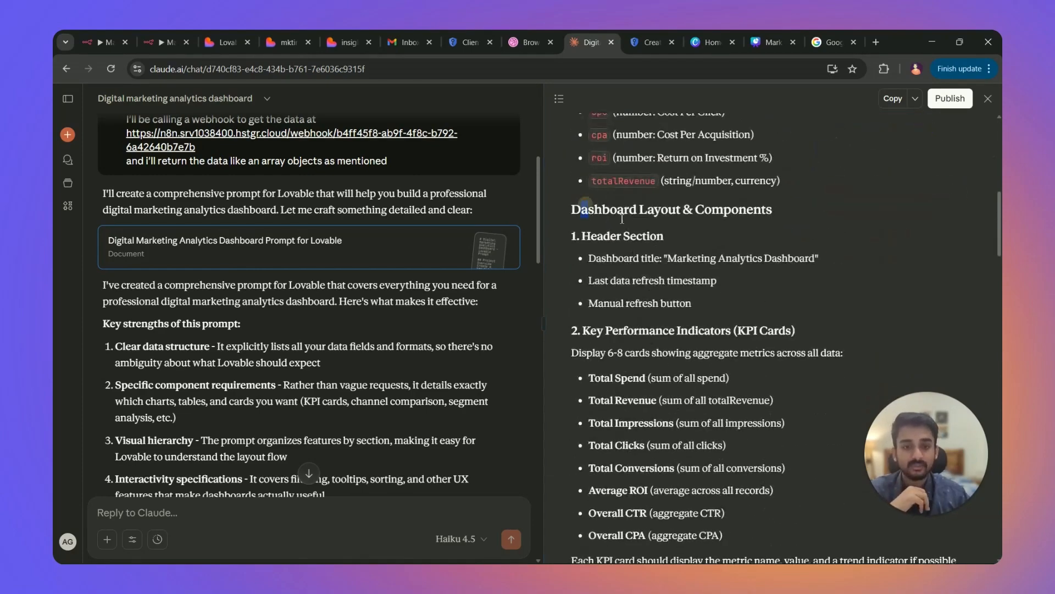
{"action": "left_click_drag", "start_coordinate": [571, 263], "coordinate": [844, 536]}
{"action": "scroll", "coordinate": [777, 352], "scroll_direction": "down", "scroll_amount": 9}
{"action": "scroll", "coordinate": [778, 357], "scroll_direction": "down", "scroll_amount": 20}
{"action": "scroll", "coordinate": [771, 430], "scroll_direction": "down", "scroll_amount": 12}
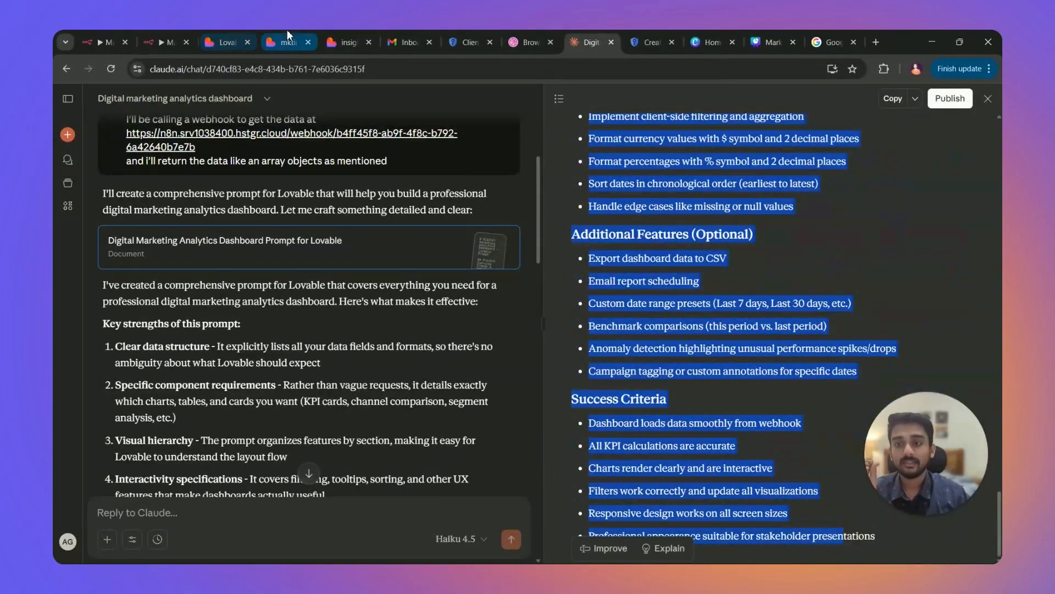
{"action": "left_click", "coordinate": [225, 34]}
{"action": "left_click", "coordinate": [485, 380]}
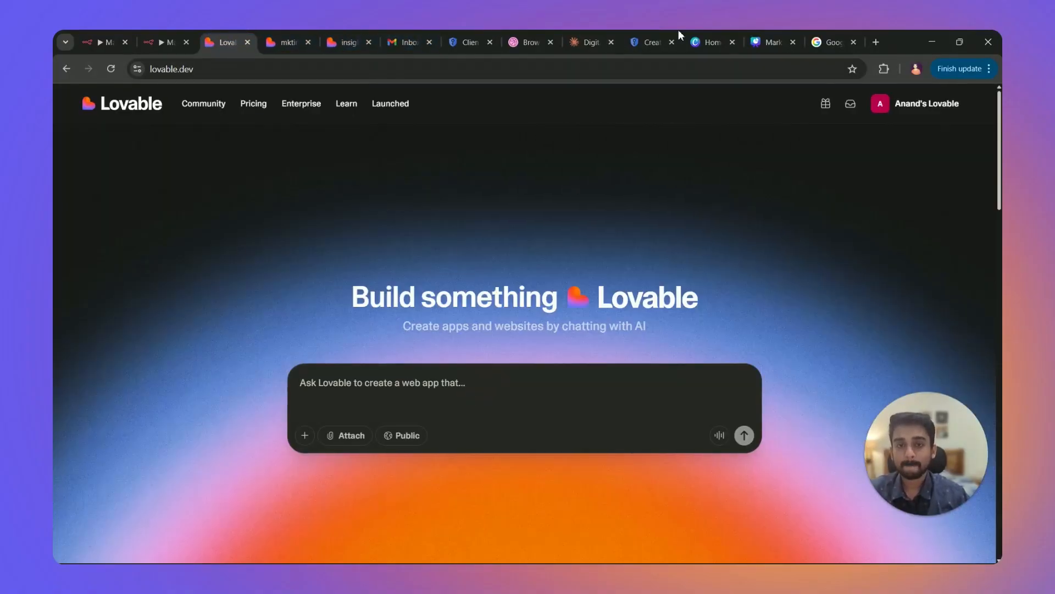
Copy Claude's dashboard prompt into Lovable's prompt box, then look at Dribbble marketing dashboard designs.
{"action": "left_click", "coordinate": [606, 49]}
{"action": "left_click", "coordinate": [893, 98]}
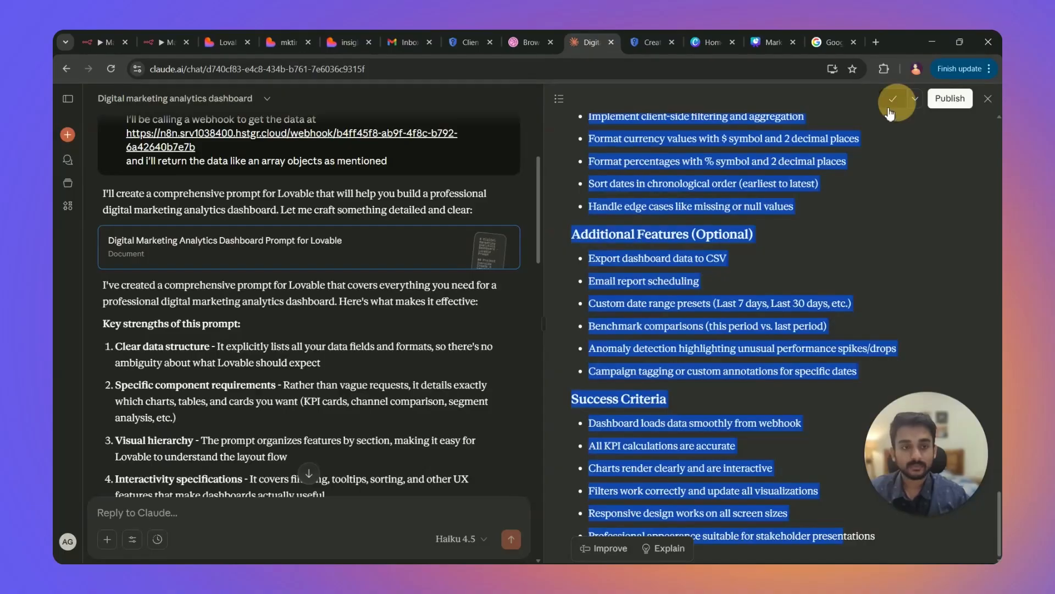
{"action": "left_click", "coordinate": [225, 43]}
{"action": "left_click", "coordinate": [455, 382]}
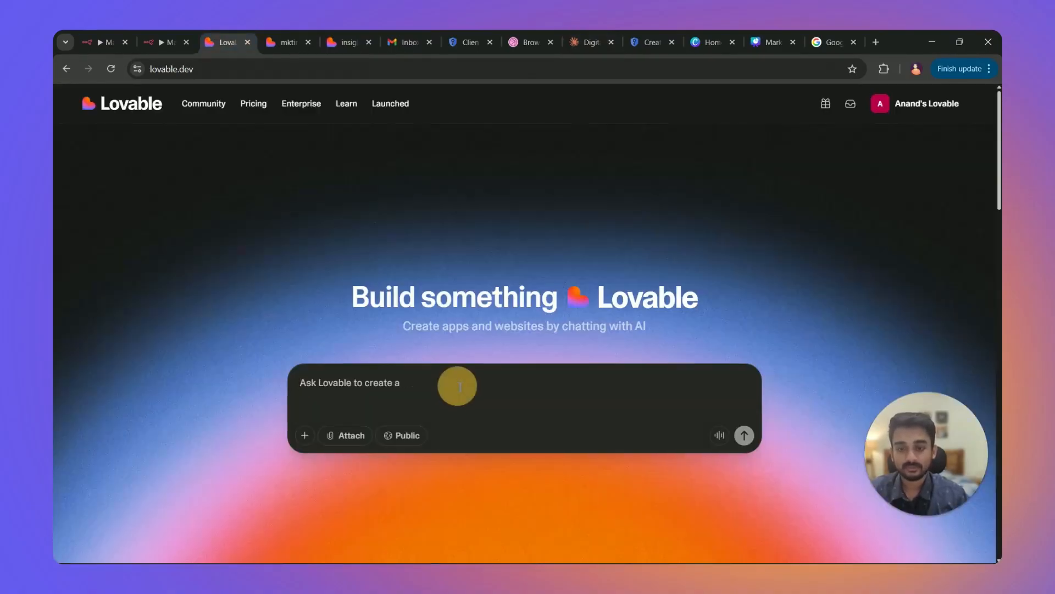
{"action": "key", "text": "ctrl+v"}
{"action": "scroll", "coordinate": [440, 419], "scroll_direction": "up", "scroll_amount": 10}
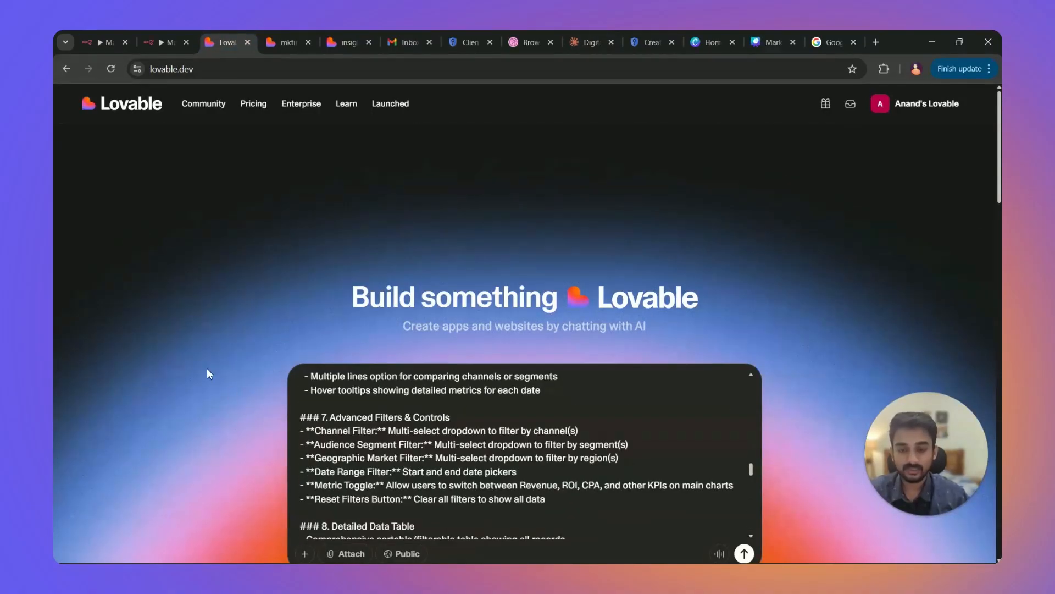
{"action": "scroll", "coordinate": [208, 374], "scroll_direction": "down", "scroll_amount": 2}
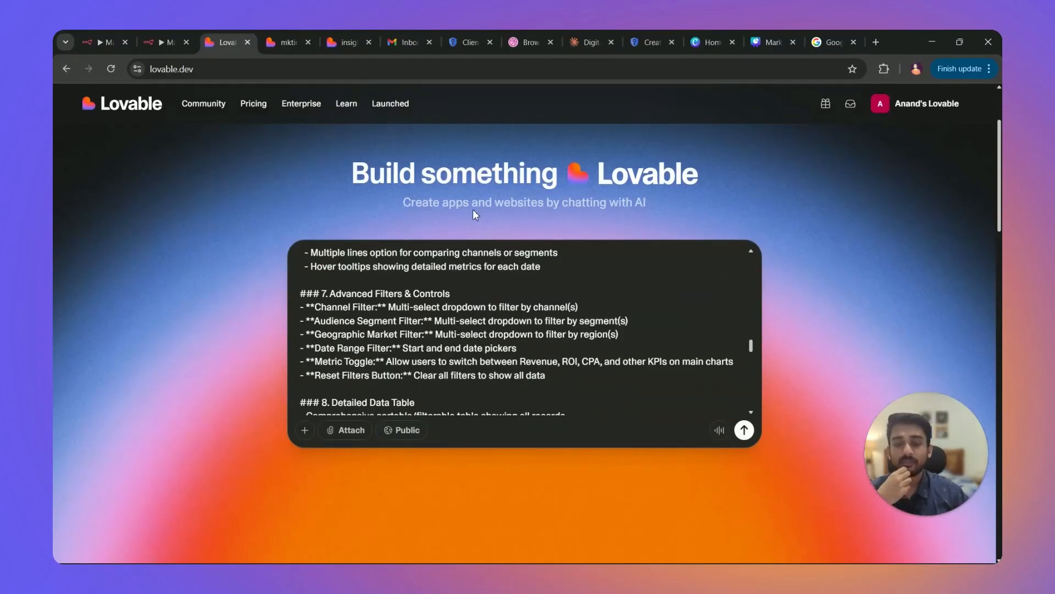
{"action": "left_click", "coordinate": [526, 41]}
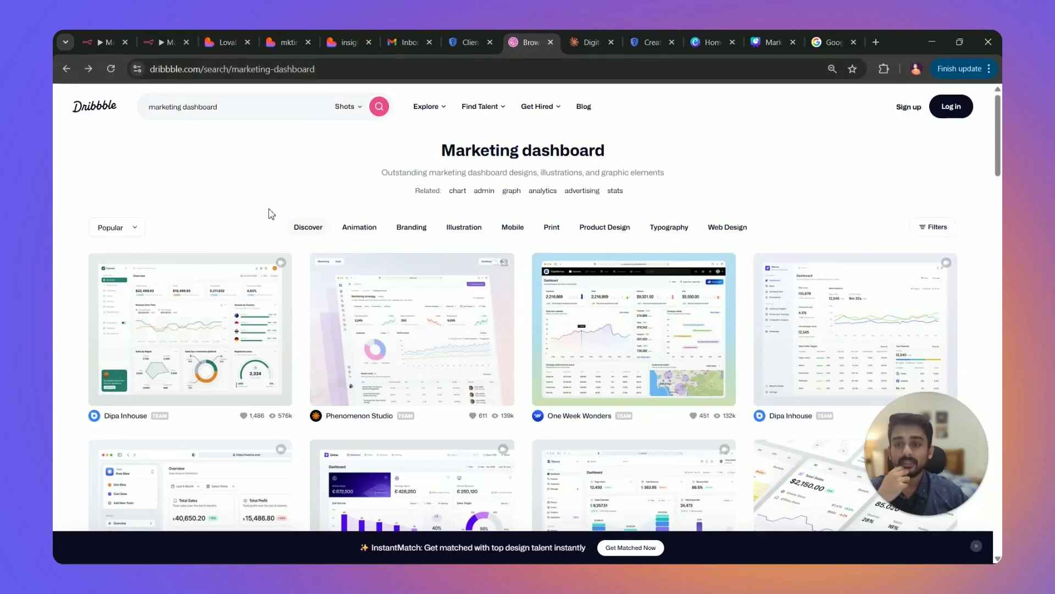
{"action": "scroll", "coordinate": [632, 357], "scroll_direction": "down", "scroll_amount": 5}
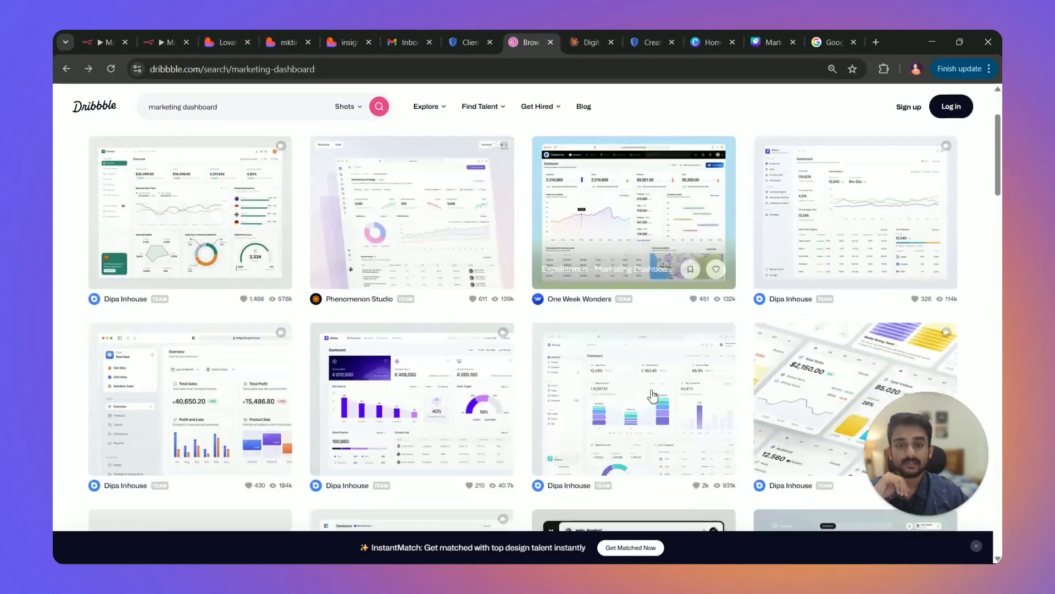
{"action": "scroll", "coordinate": [635, 385], "scroll_direction": "up", "scroll_amount": 5}
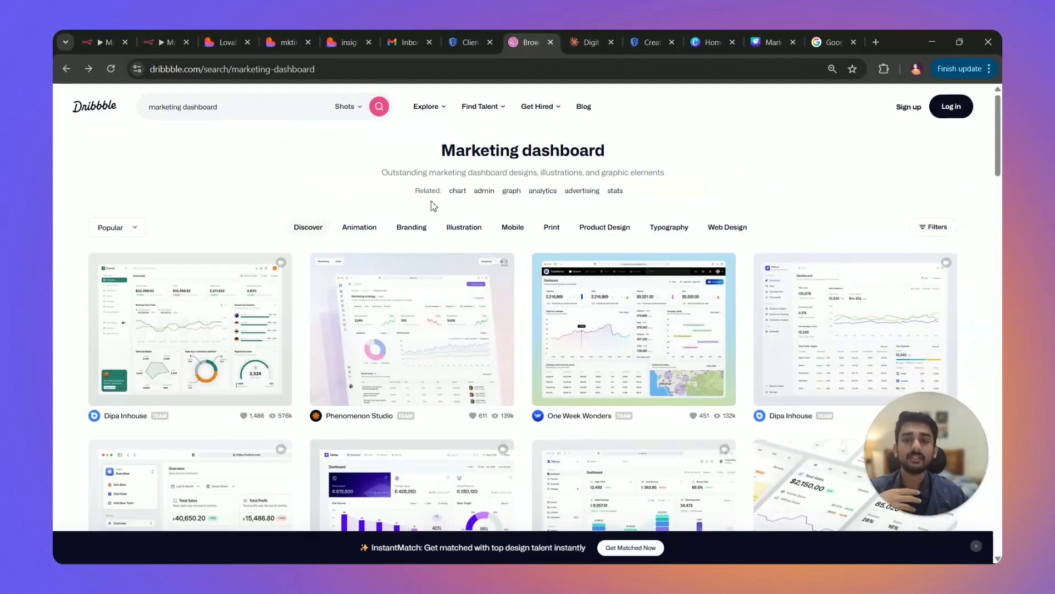
Return to Lovable's page with the pasted prompt, opening and dismissing the + attachment menu.
{"action": "left_click", "coordinate": [221, 42]}
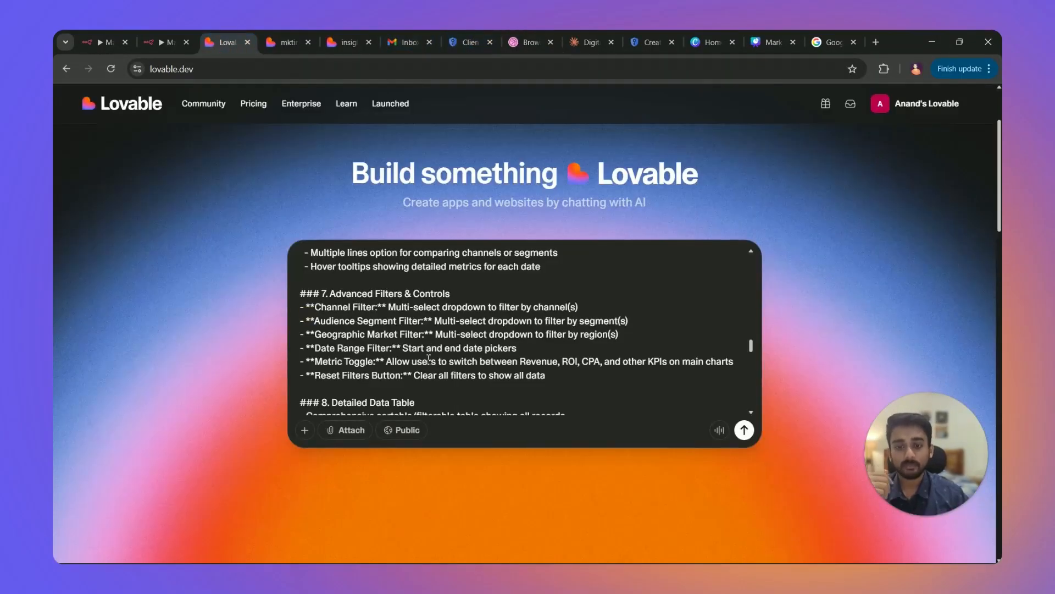
{"action": "left_click", "coordinate": [304, 430]}
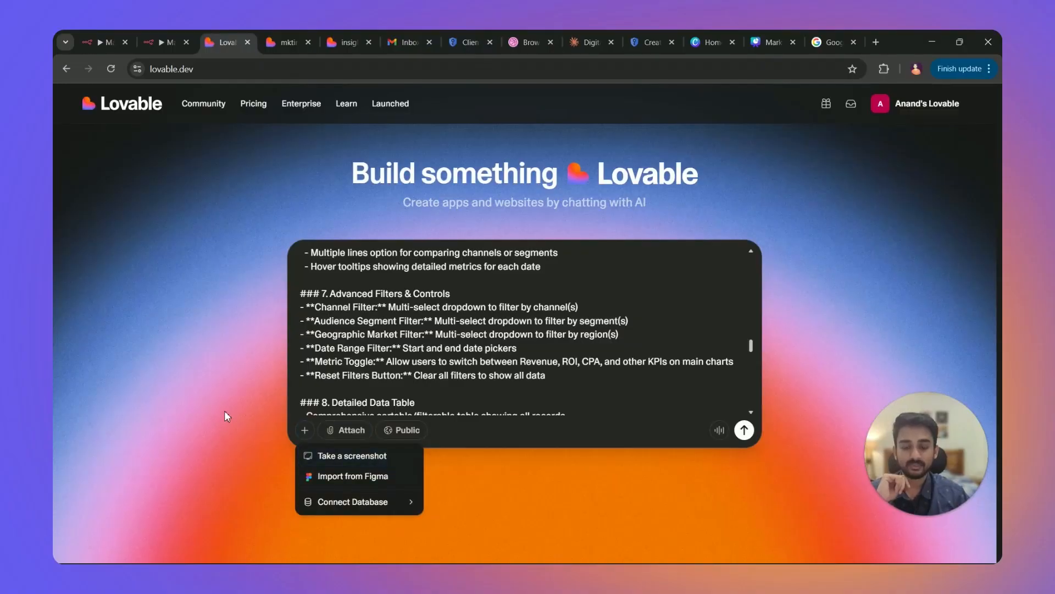
{"action": "left_click", "coordinate": [245, 418]}
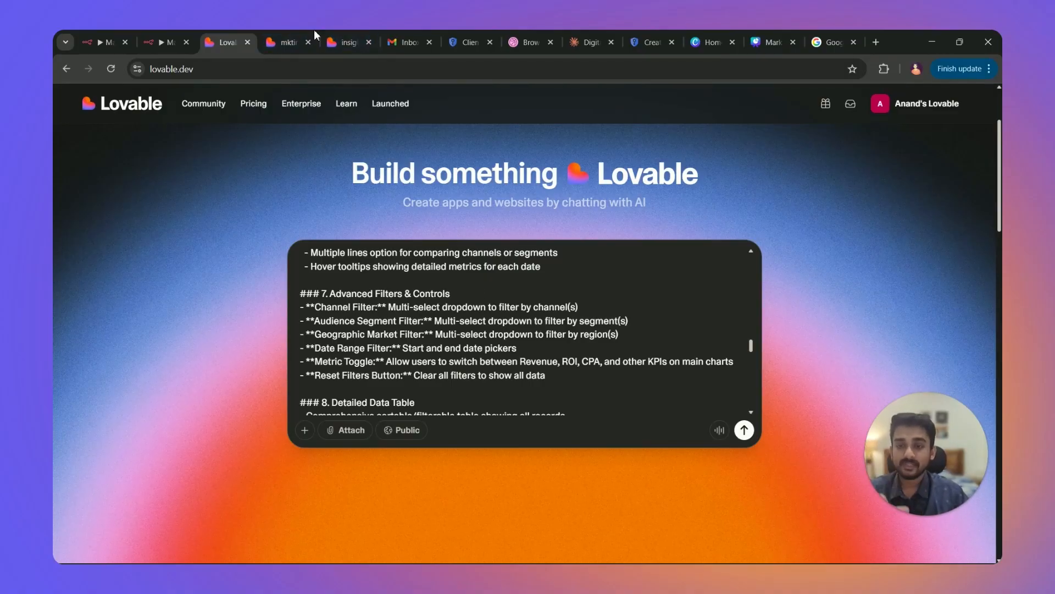
Open the mkting-dashboard project and review its generation chat.
{"action": "left_click", "coordinate": [291, 38]}
{"action": "scroll", "coordinate": [248, 280], "scroll_direction": "up", "scroll_amount": 15}
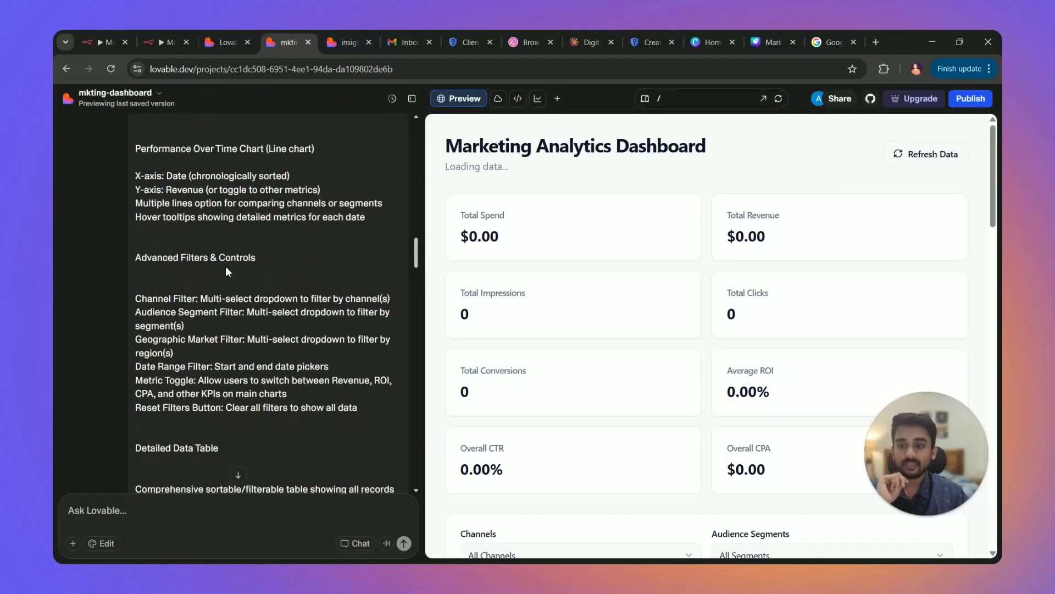
{"action": "scroll", "coordinate": [222, 201], "scroll_direction": "up", "scroll_amount": 2}
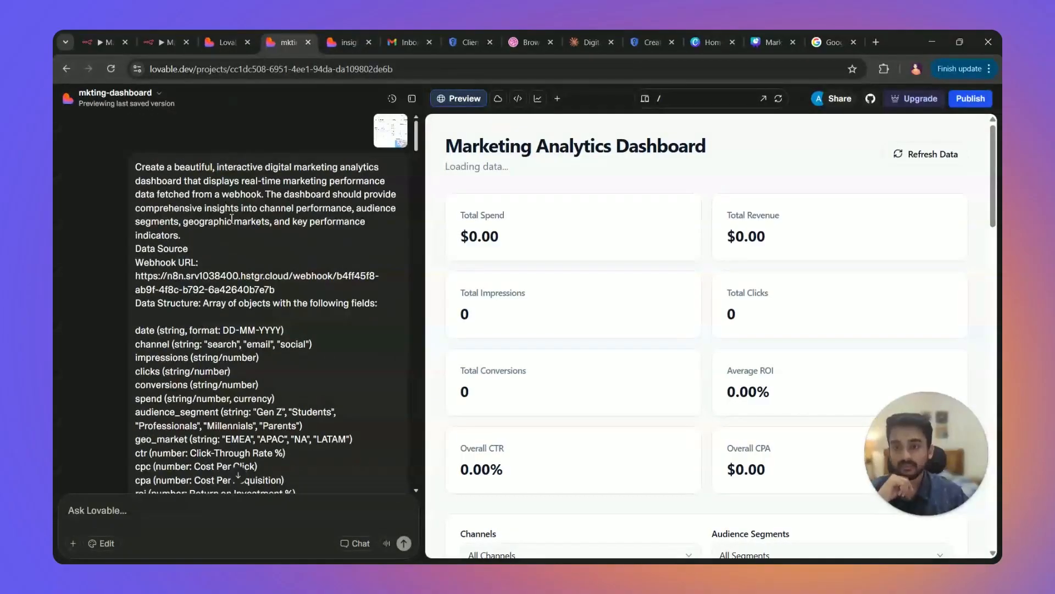
{"action": "scroll", "coordinate": [222, 201], "scroll_direction": "down", "scroll_amount": 13}
{"action": "left_click_drag", "start_coordinate": [416, 206], "coordinate": [410, 390]}
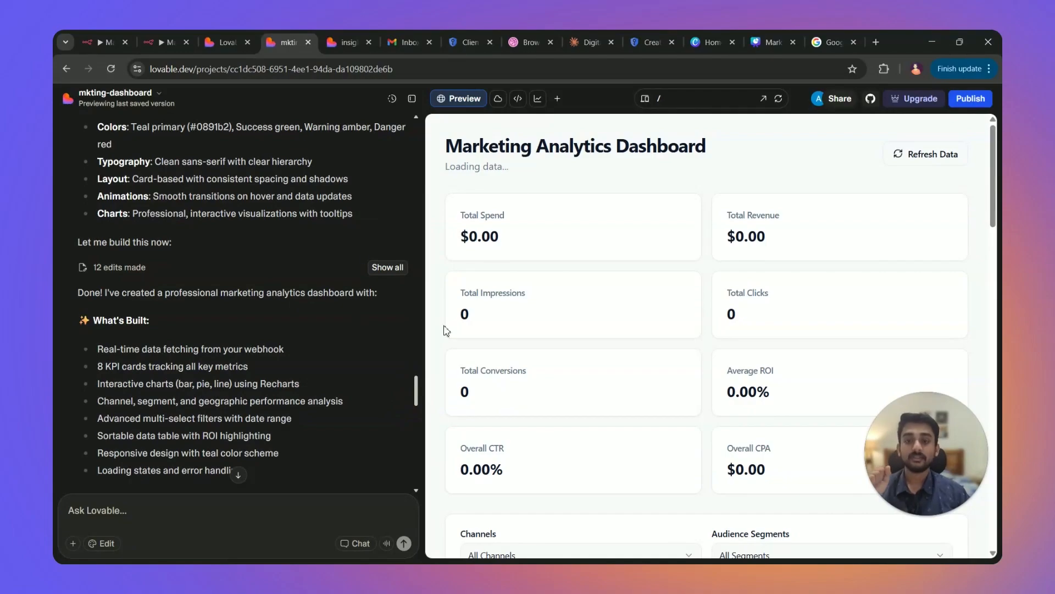
{"action": "scroll", "coordinate": [706, 271], "scroll_direction": "down", "scroll_amount": 1}
{"action": "scroll", "coordinate": [708, 275], "scroll_direction": "down", "scroll_amount": 10}
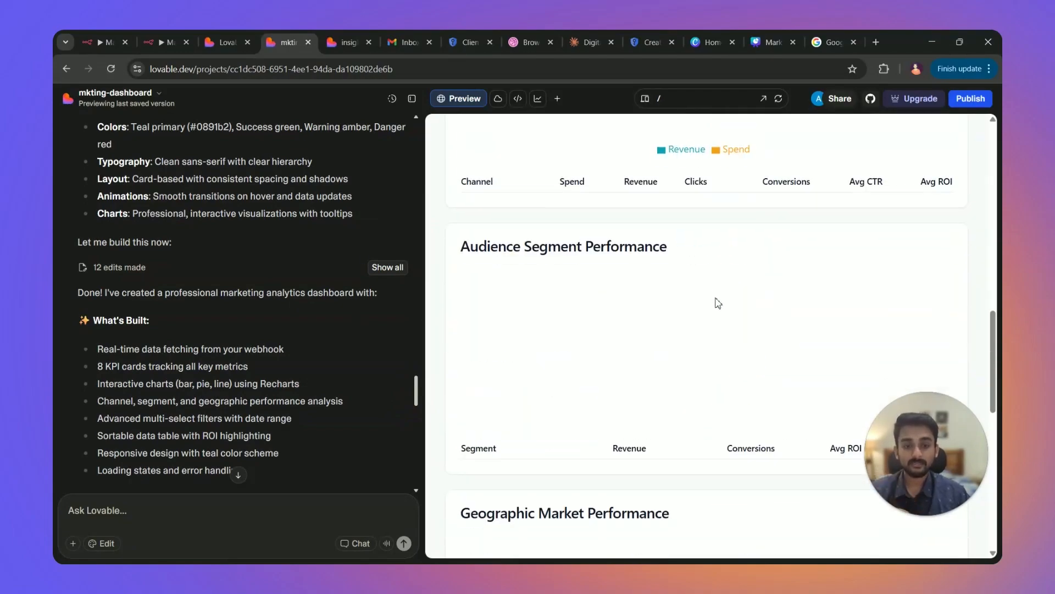
Inspect the generated Index.tsx code, then return to the dashboard preview with zeroed KPI cards.
{"action": "left_click", "coordinate": [517, 100]}
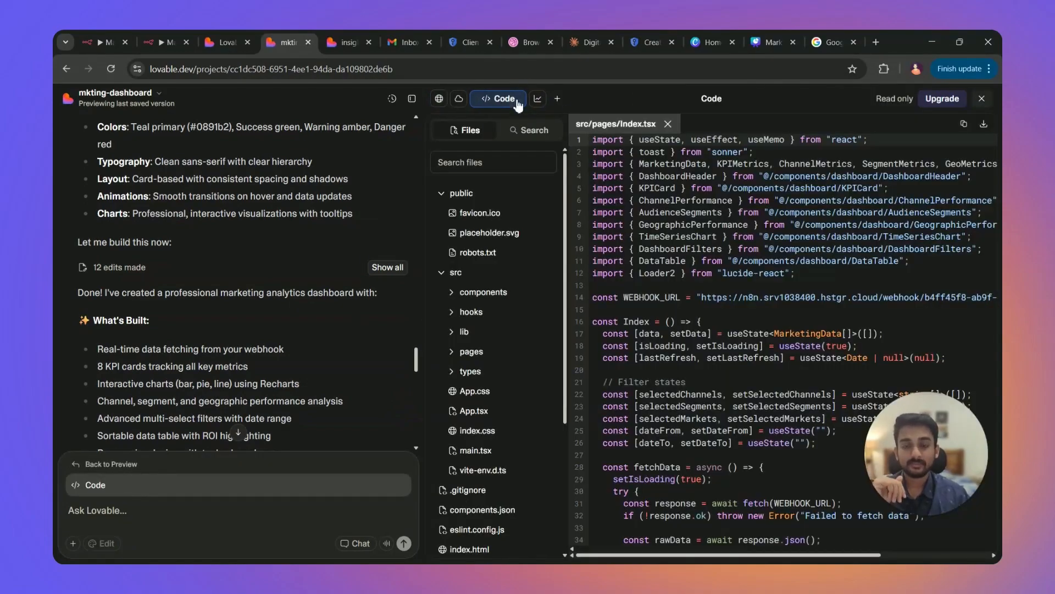
{"action": "scroll", "coordinate": [682, 220], "scroll_direction": "down", "scroll_amount": 15}
{"action": "scroll", "coordinate": [668, 226], "scroll_direction": "up", "scroll_amount": 8}
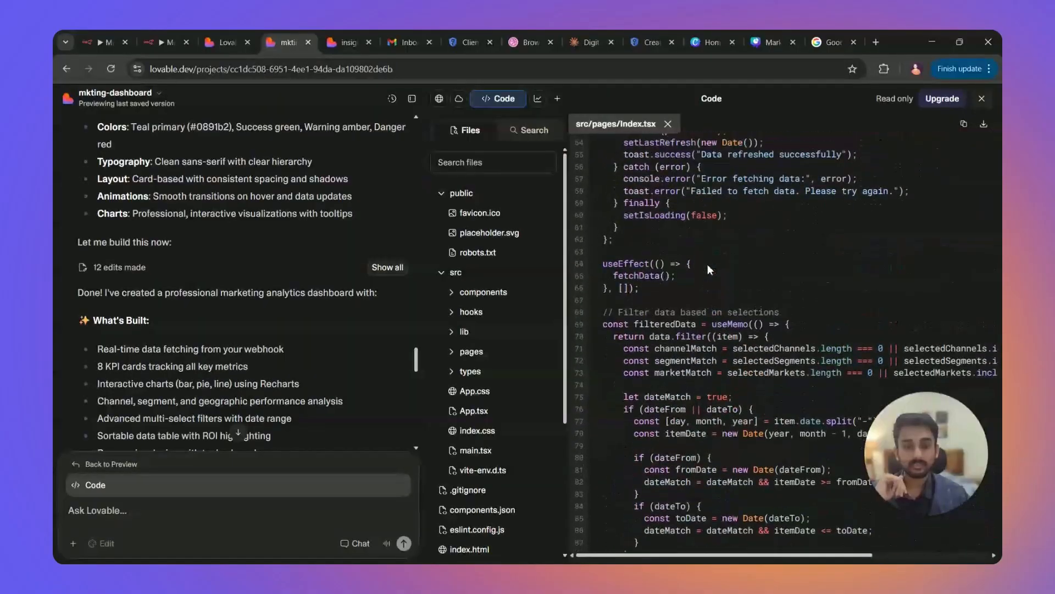
{"action": "scroll", "coordinate": [664, 228], "scroll_direction": "up", "scroll_amount": 7}
{"action": "left_click", "coordinate": [439, 98]}
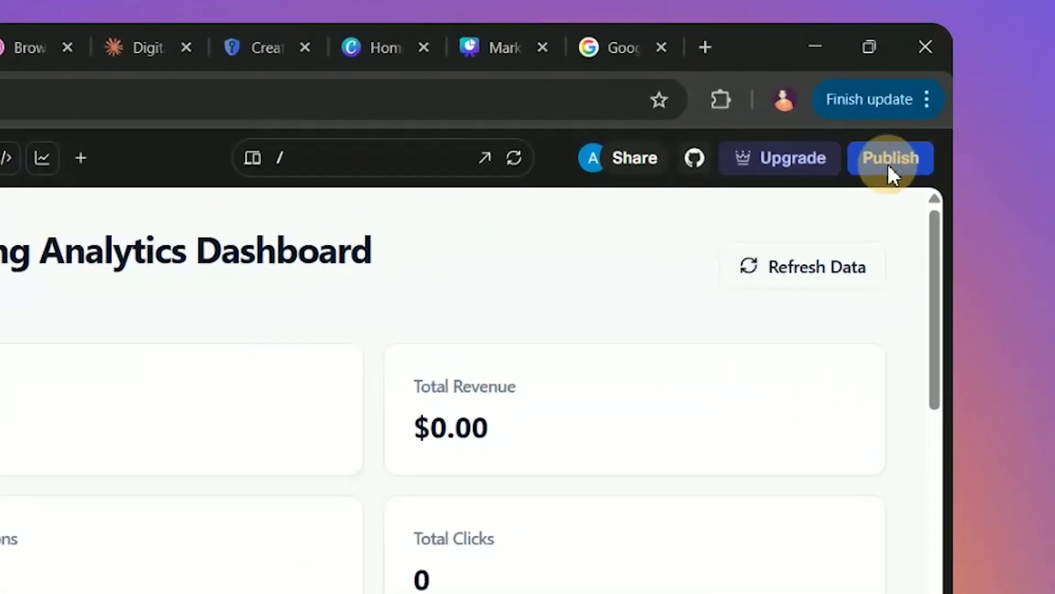
Publish the project and open the live mkting-dashboard.lovable.app site showing populated KPIs.
{"action": "left_click", "coordinate": [969, 101]}
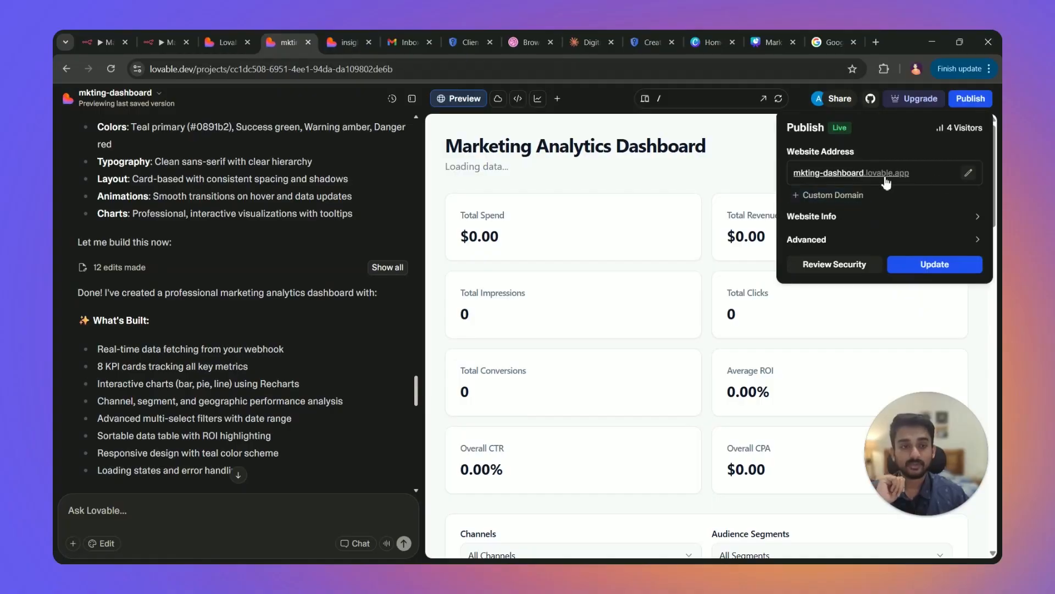
{"action": "left_click", "coordinate": [858, 175]}
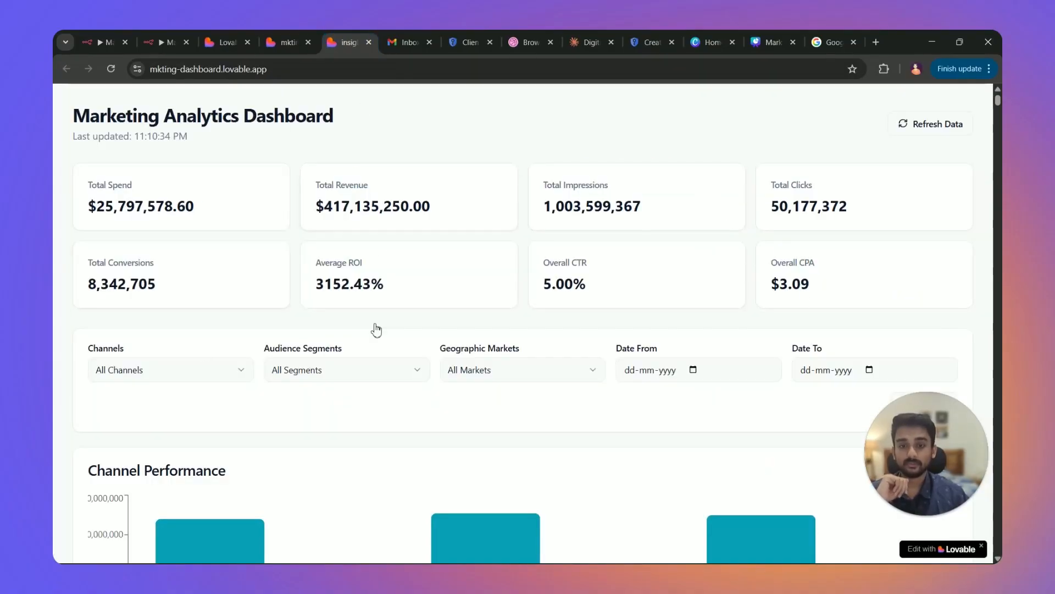
Check the n8n workflow, then refresh the live dashboard's data, now last updated 11:30:19 PM.
{"action": "key", "text": "ctrl+1"}
{"action": "left_click", "coordinate": [593, 96]}
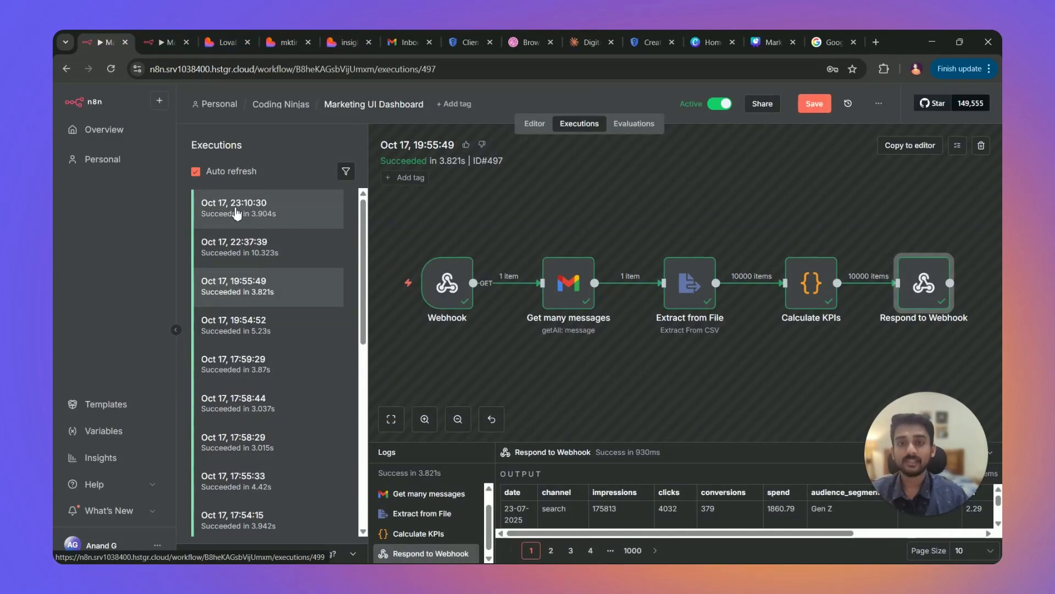
{"action": "left_click", "coordinate": [347, 42]}
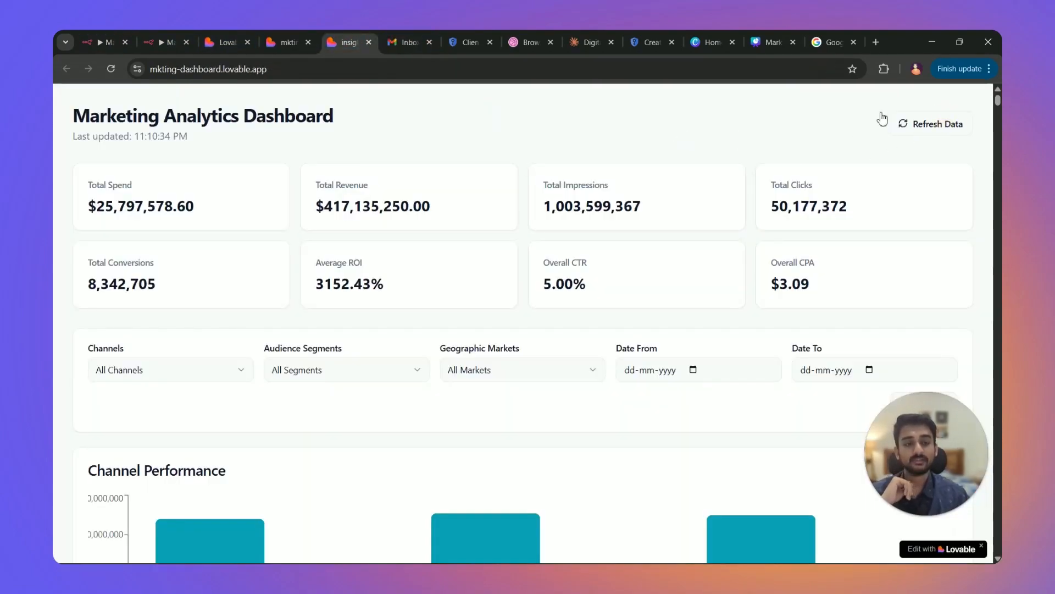
{"action": "left_click", "coordinate": [929, 137]}
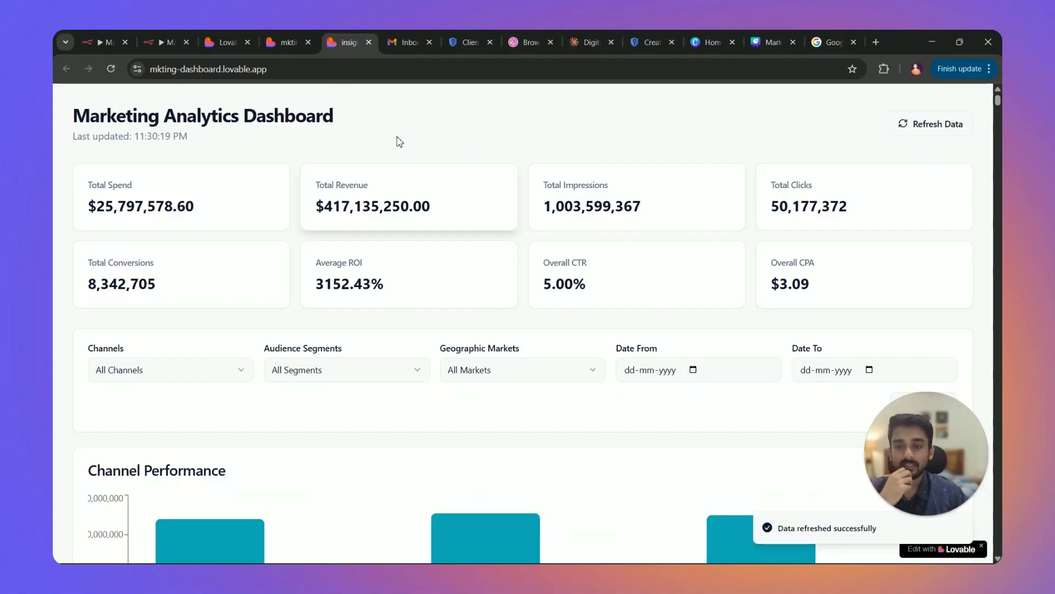
Open n8n execution ID#500 from 23:30:15, succeeded in 4.196s, then return to the dashboard.
{"action": "left_click", "coordinate": [102, 39]}
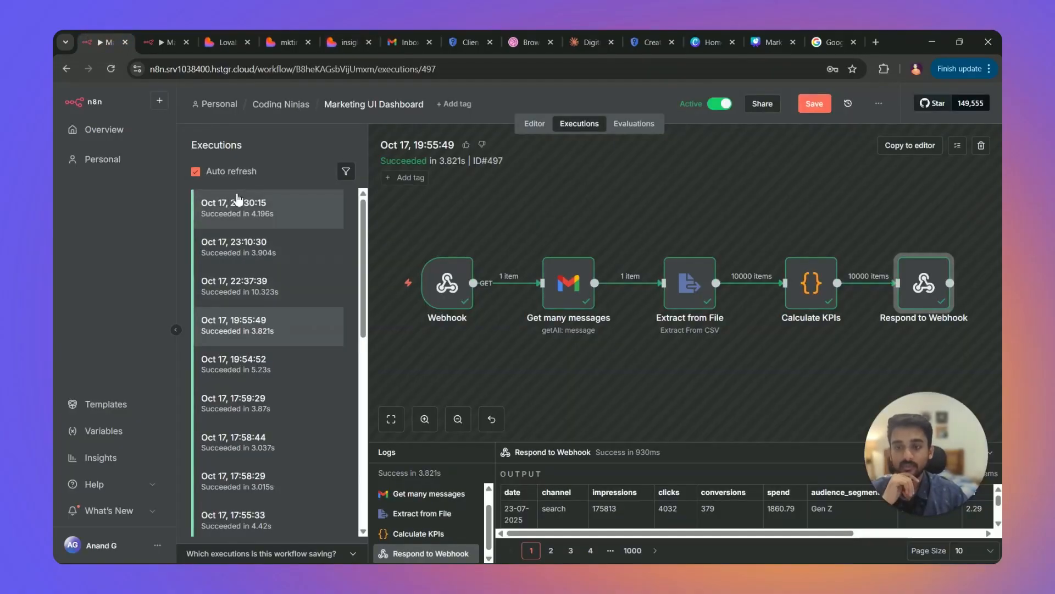
{"action": "left_click", "coordinate": [265, 207]}
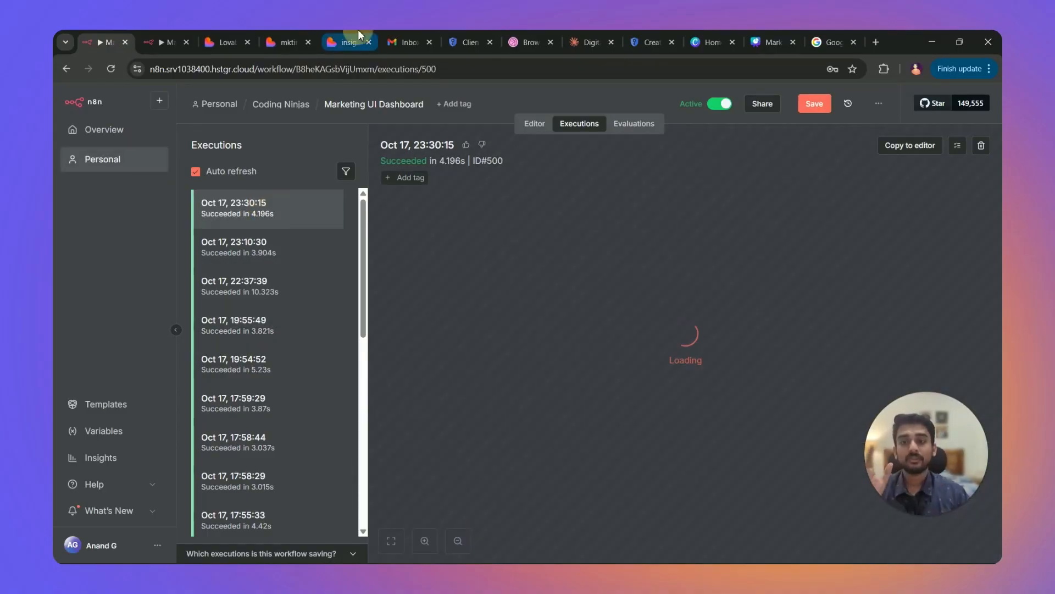
{"action": "left_click", "coordinate": [349, 43]}
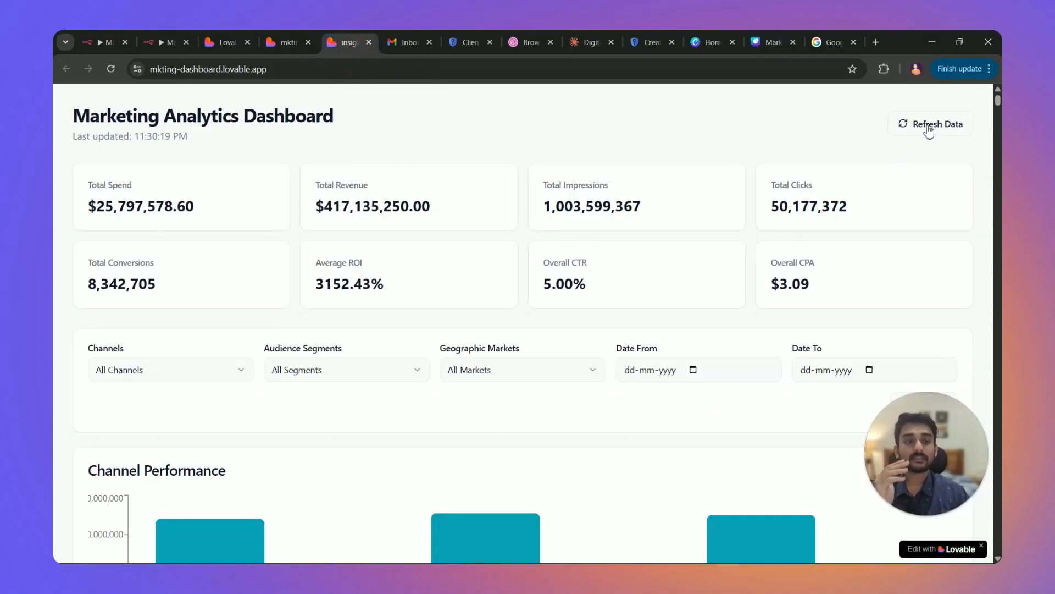